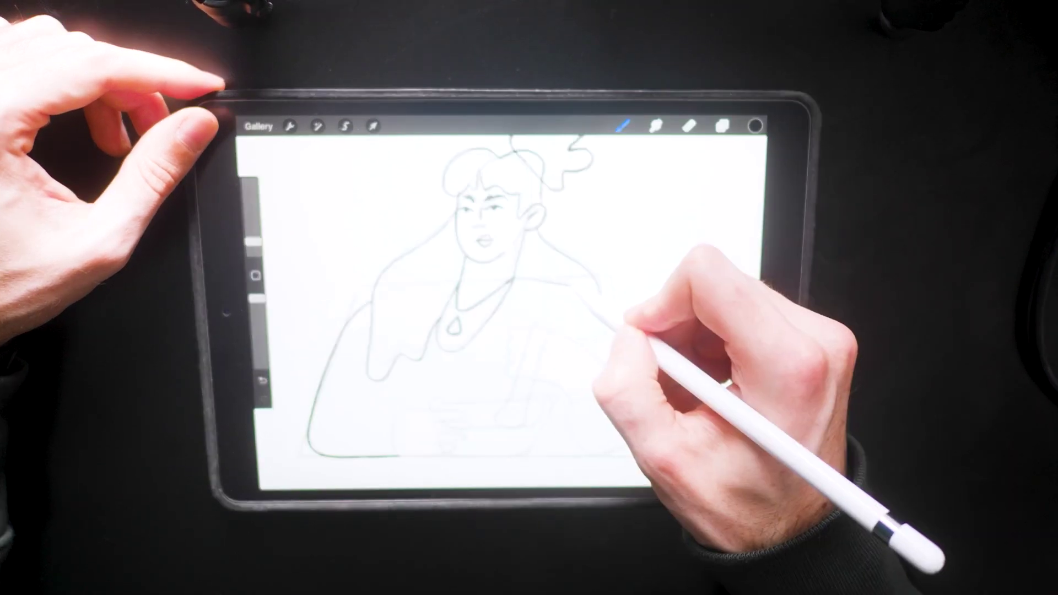
pyautogui.moveTo(609, 325)
pyautogui.mouseDown()
pyautogui.moveTo(626, 337)
pyautogui.moveTo(630, 414)
pyautogui.mouseUp()
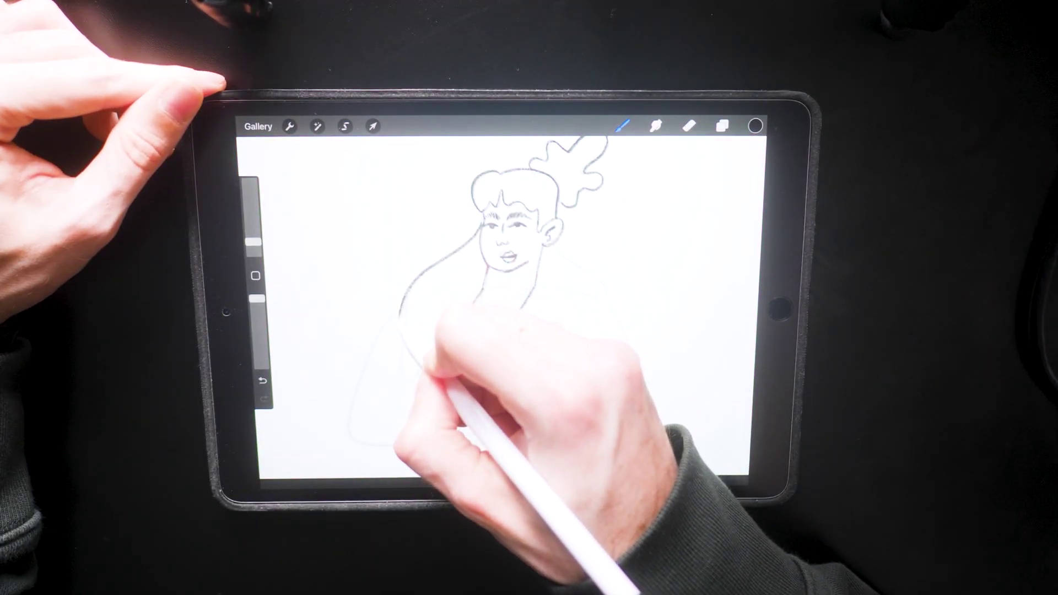
pyautogui.moveTo(424, 367)
pyautogui.mouseDown()
pyautogui.moveTo(444, 420)
pyautogui.moveTo(473, 425)
pyautogui.moveTo(501, 454)
pyautogui.mouseUp()
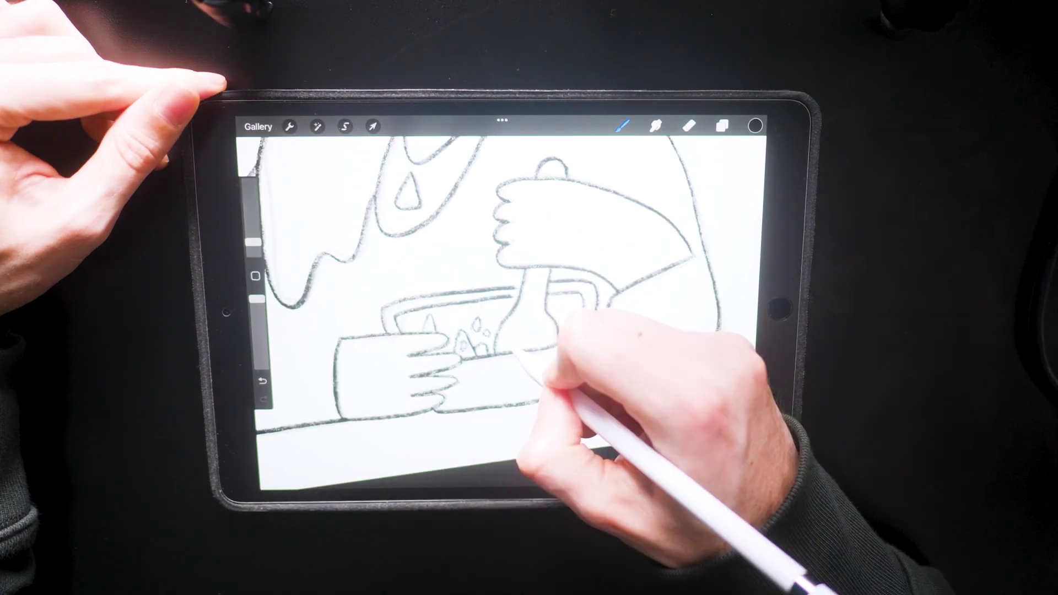
pyautogui.moveTo(505, 353)
pyautogui.mouseDown()
pyautogui.moveTo(507, 329)
pyautogui.moveTo(495, 356)
pyautogui.mouseUp()
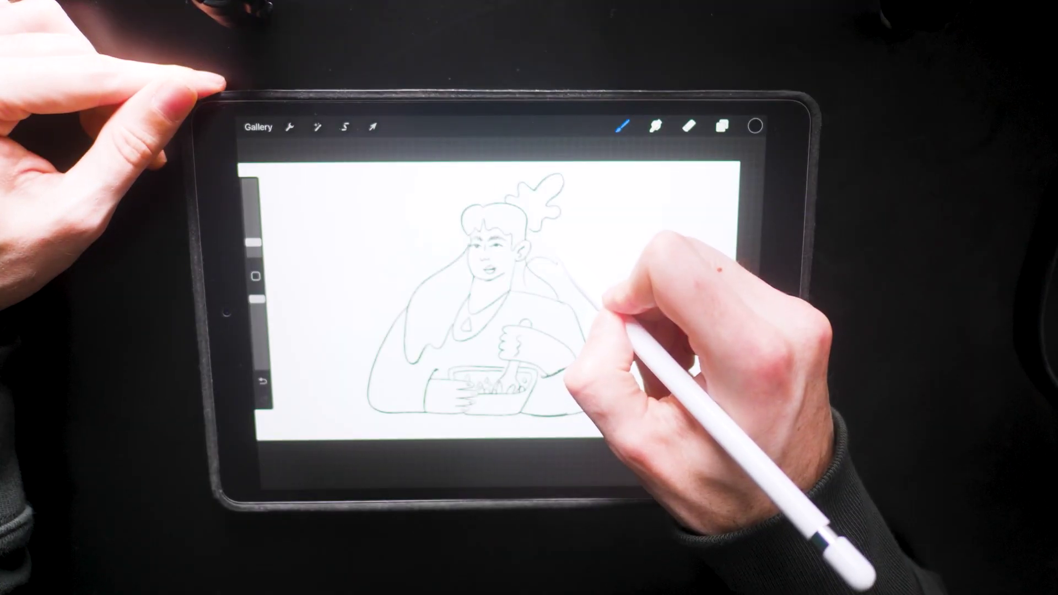
pyautogui.moveTo(626, 302)
pyautogui.mouseDown()
pyautogui.moveTo(591, 289)
pyautogui.moveTo(622, 276)
pyautogui.moveTo(633, 302)
pyautogui.moveTo(633, 338)
pyautogui.moveTo(598, 377)
pyautogui.mouseUp()
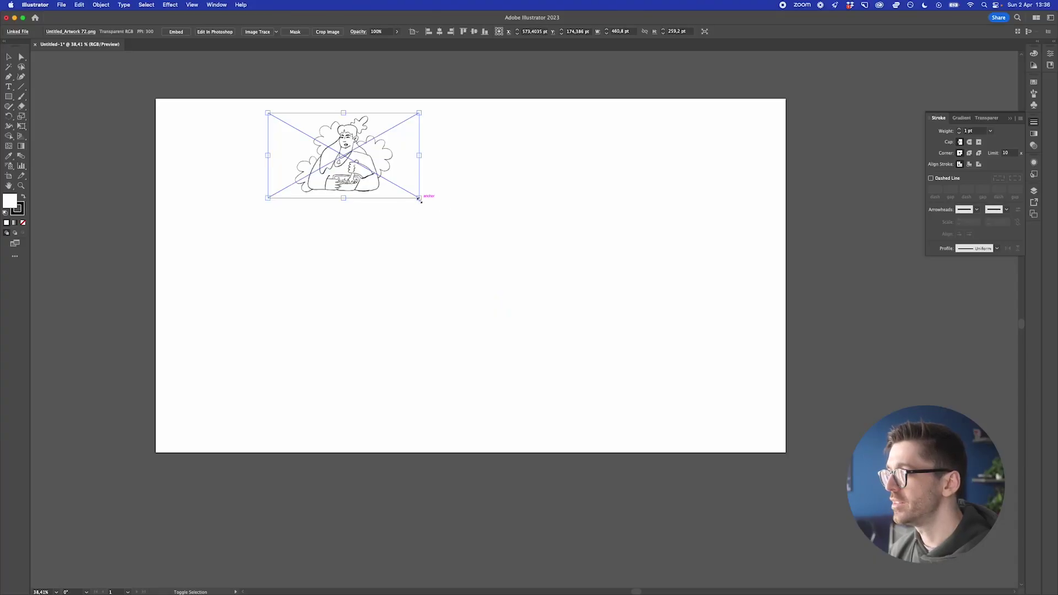
# Enlarge the placed sketch image until it nearly fills the artboard's height and position it within the artboard
pyautogui.moveTo(420, 200); pyautogui.dragTo(746, 435)
pyautogui.moveTo(628, 308); pyautogui.dragTo(580, 345)
pyautogui.moveTo(695, 417); pyautogui.dragTo(747, 446)
pyautogui.moveTo(654, 399); pyautogui.dragTo(648, 389)
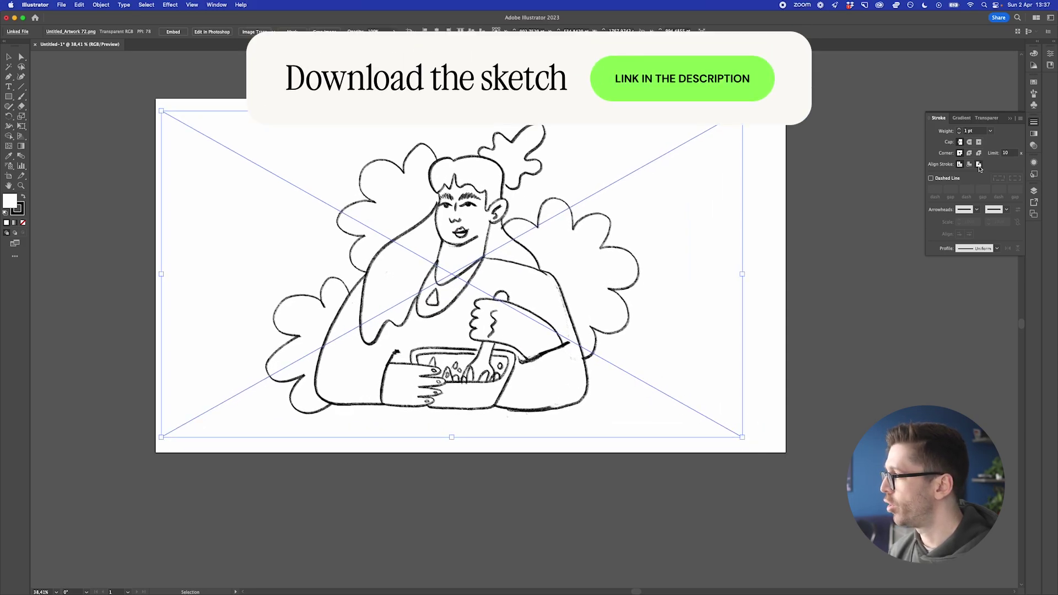
# Fade the sketch image by setting its opacity to 30%
pyautogui.click(1035, 163)
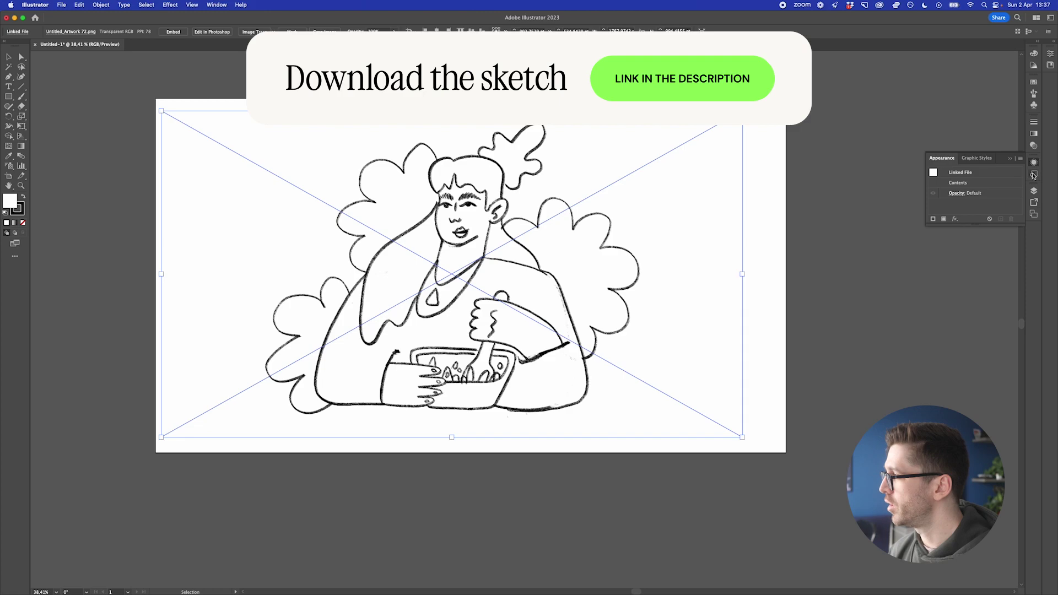
pyautogui.click(1036, 145)
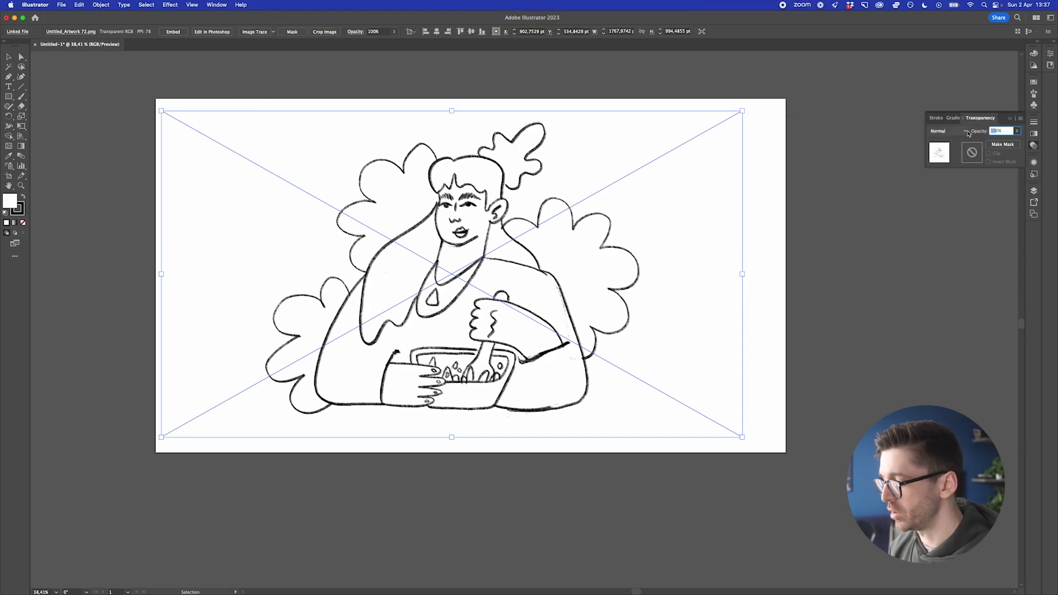
pyautogui.write('30')
pyautogui.press('Return')
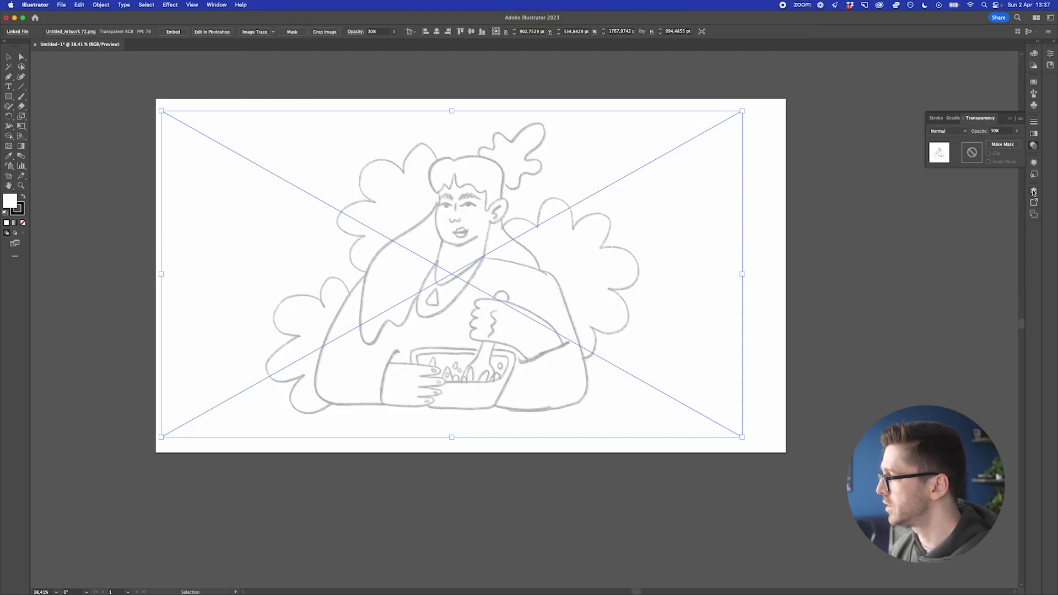
# Lock the sketch's layer and add a new layer beneath it for the vector tracing
pyautogui.click(1034, 191)
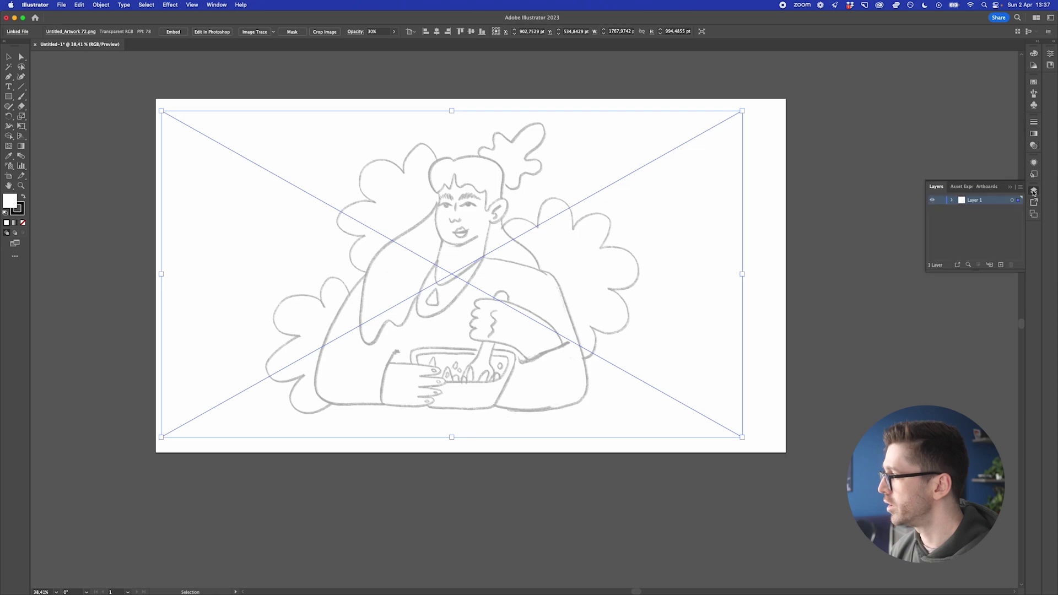
pyautogui.click(943, 200)
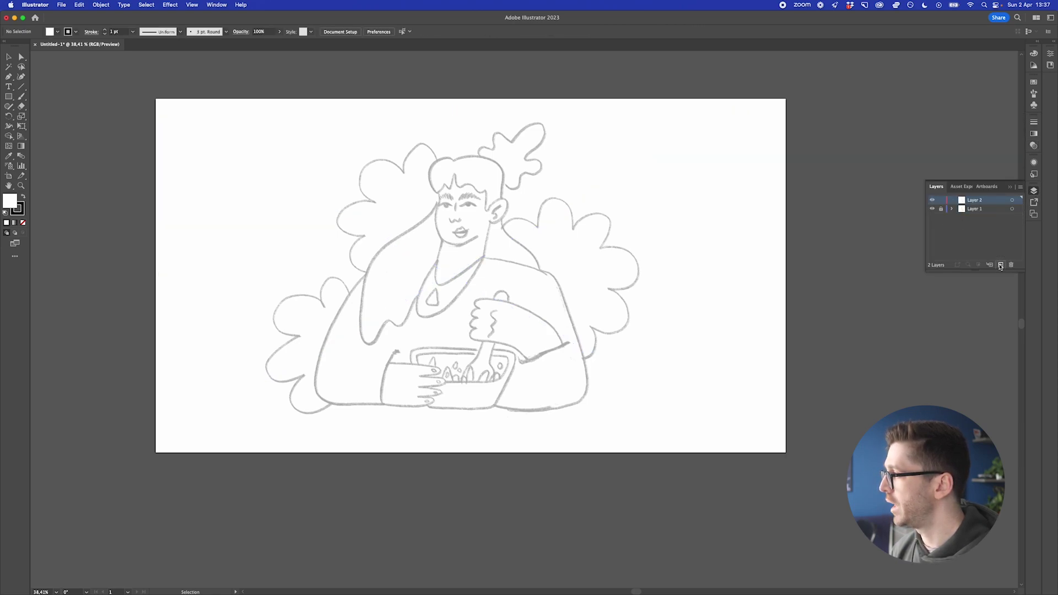
pyautogui.moveTo(985, 201); pyautogui.dragTo(984, 219)
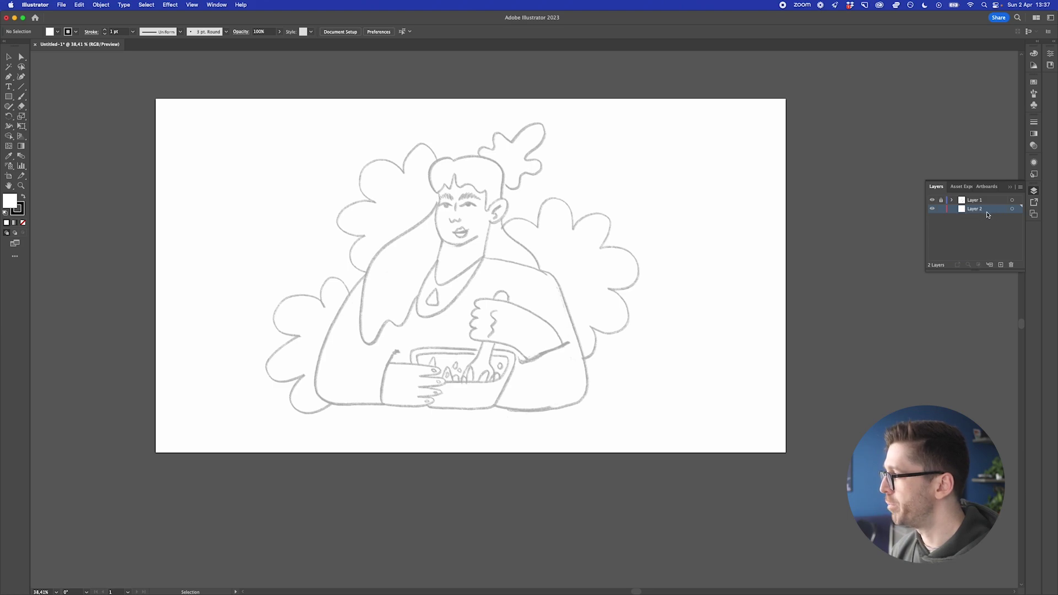
# Trace the face with the Pen tool as one closed shape, following the cheek, chin and jaw and extending under the hair
pyautogui.scroll(8, 458, 194)
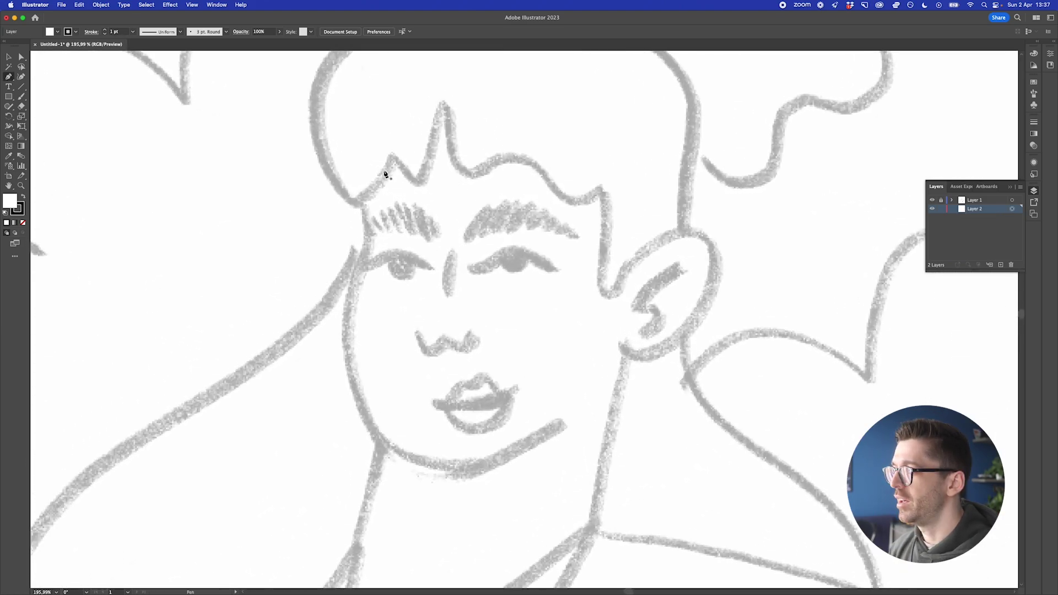
pyautogui.click(365, 176)
pyautogui.moveTo(368, 237); pyautogui.dragTo(367, 272)
pyautogui.moveTo(357, 397); pyautogui.dragTo(376, 471)
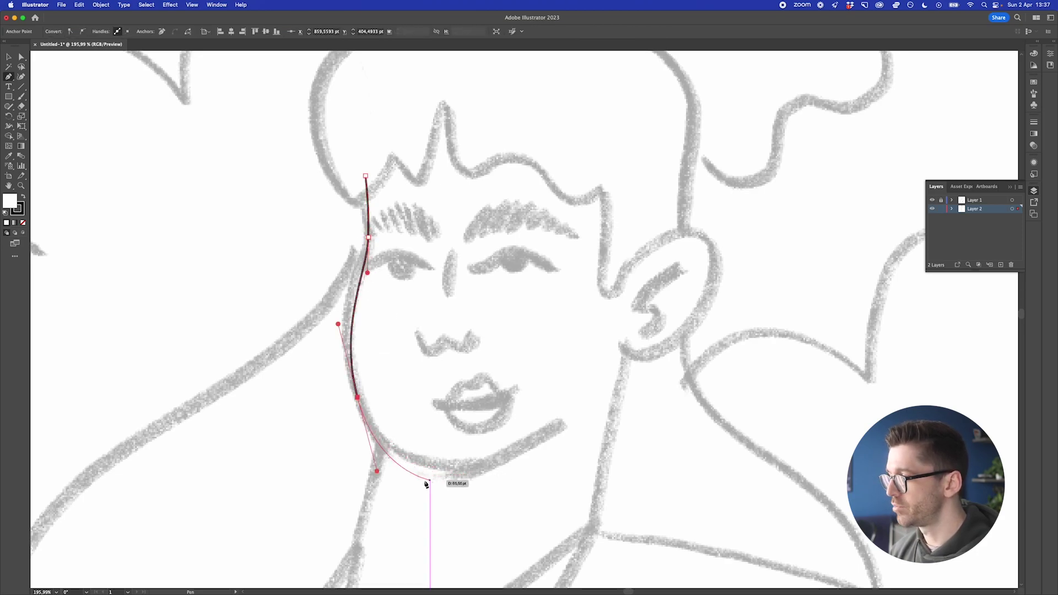
pyautogui.moveTo(453, 487); pyautogui.dragTo(472, 487)
pyautogui.moveTo(570, 426); pyautogui.dragTo(614, 380)
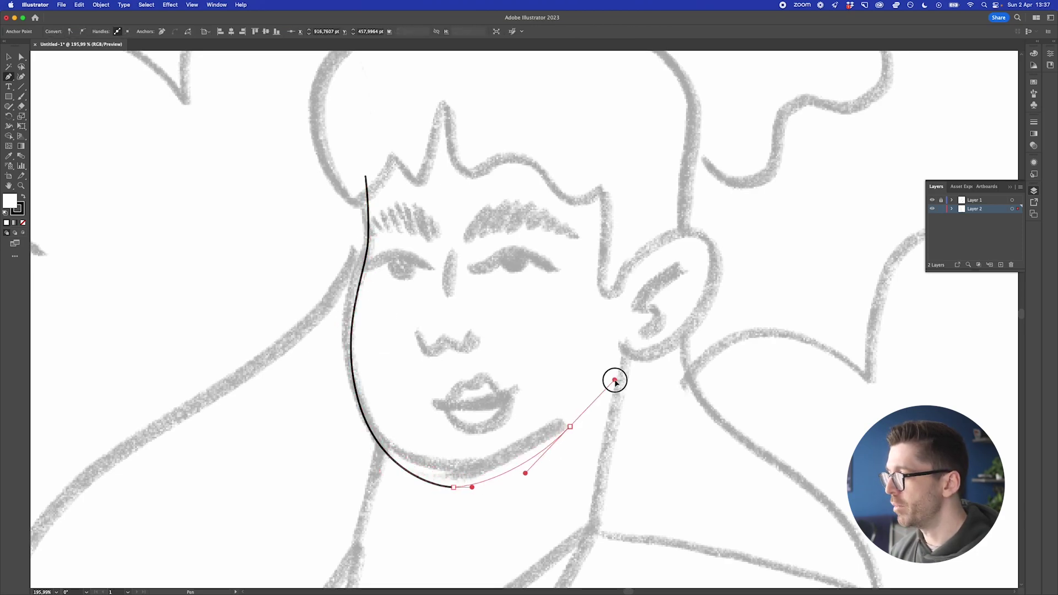
pyautogui.moveTo(605, 123); pyautogui.dragTo(546, 68)
pyautogui.moveTo(434, 87); pyautogui.dragTo(392, 114)
pyautogui.click(364, 176)
pyautogui.press('v')
# Trace the ear's outer contour with the Pen tool as a closed oval shape overlapping the edge of the face
pyautogui.press('p')
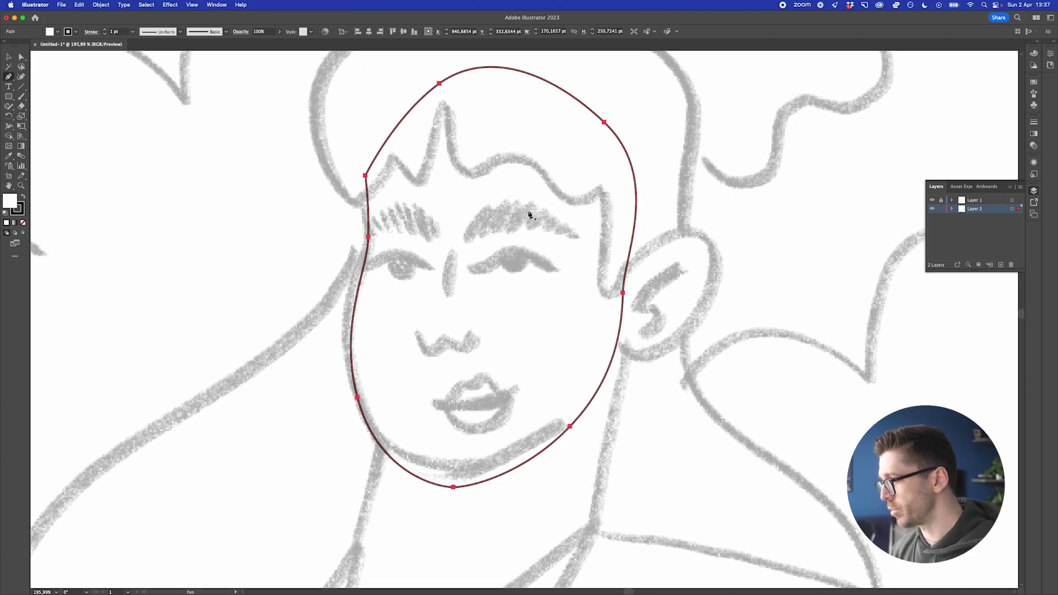
pyautogui.click(614, 301)
pyautogui.moveTo(659, 241); pyautogui.dragTo(689, 227)
pyautogui.moveTo(711, 286); pyautogui.dragTo(702, 336)
pyautogui.moveTo(640, 356); pyautogui.dragTo(635, 354)
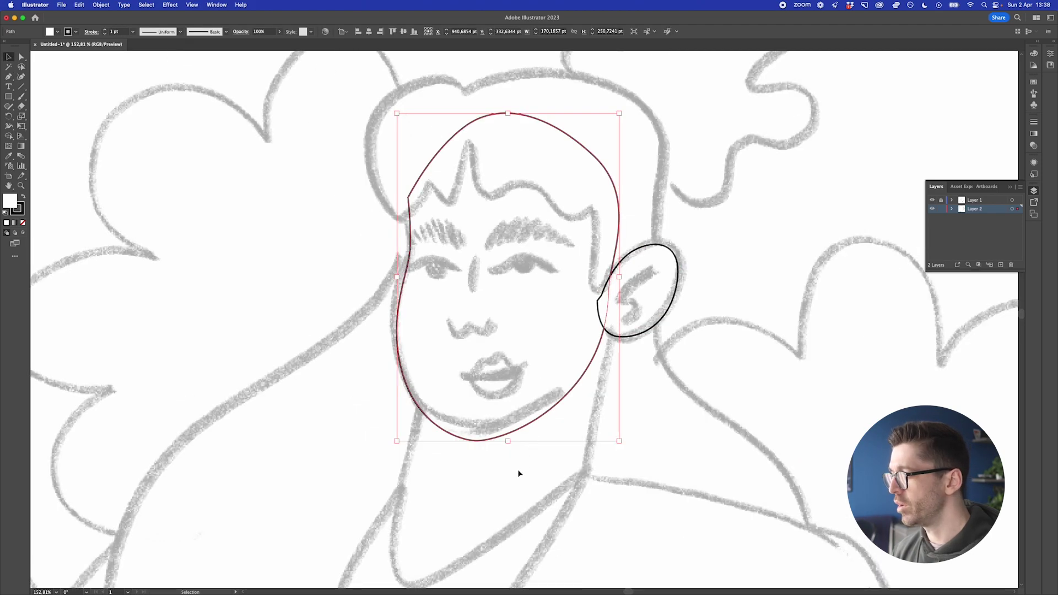
# Draw the neck and curved neckline as a closed Pen shape extending under the head, and send it behind the face and ear
pyautogui.scroll(-1, 518, 472)
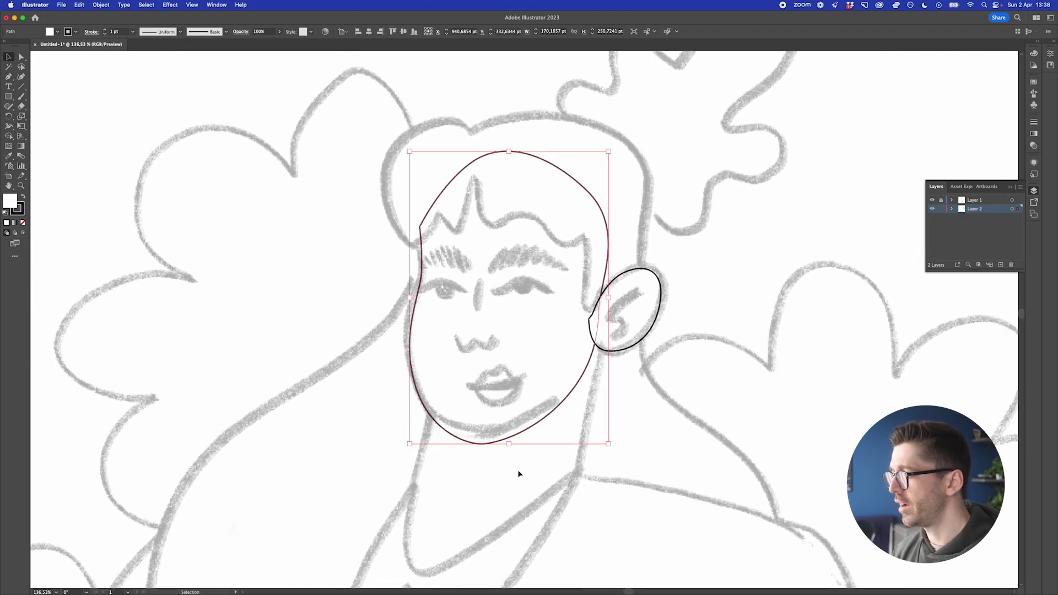
pyautogui.scroll(-3, 518, 472)
pyautogui.press('p')
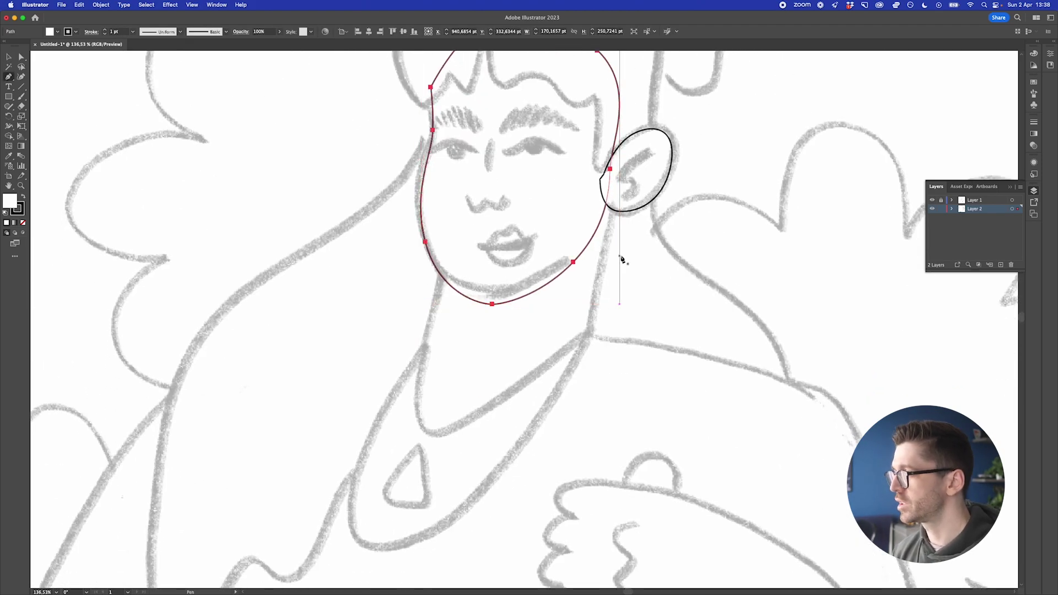
pyautogui.click(619, 183)
pyautogui.click(587, 335)
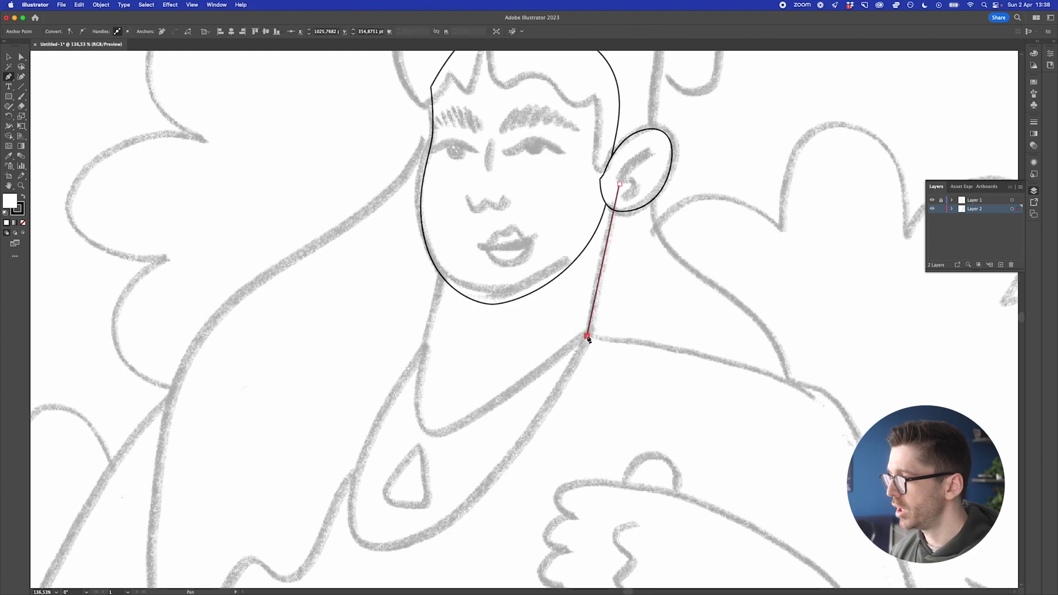
pyautogui.moveTo(457, 516); pyautogui.dragTo(386, 566)
pyautogui.click(354, 501)
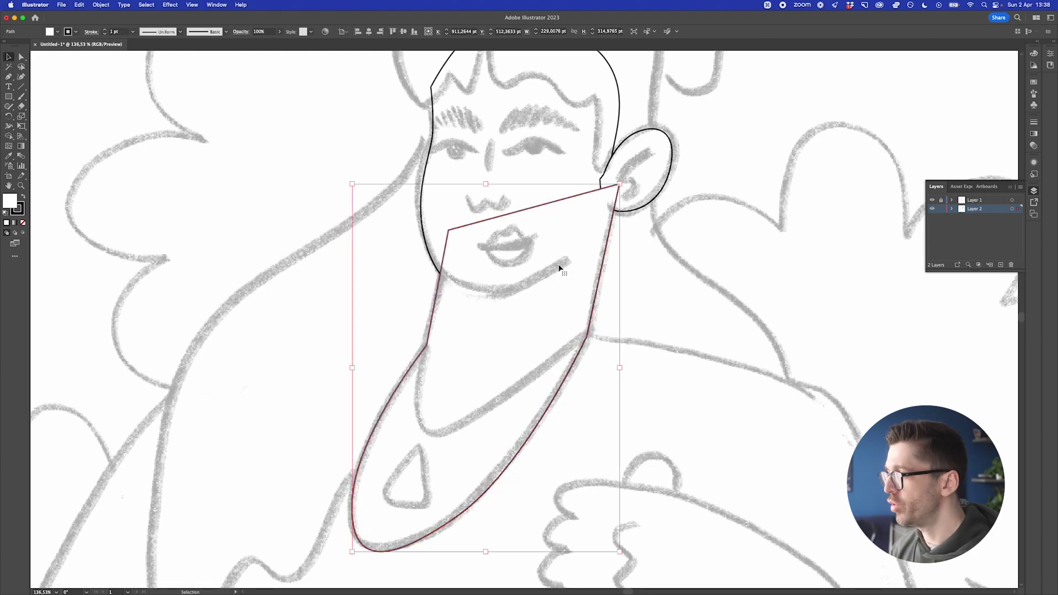
pyautogui.press('a')
pyautogui.press('super+bracketleft')
pyautogui.press('super+bracketleft')
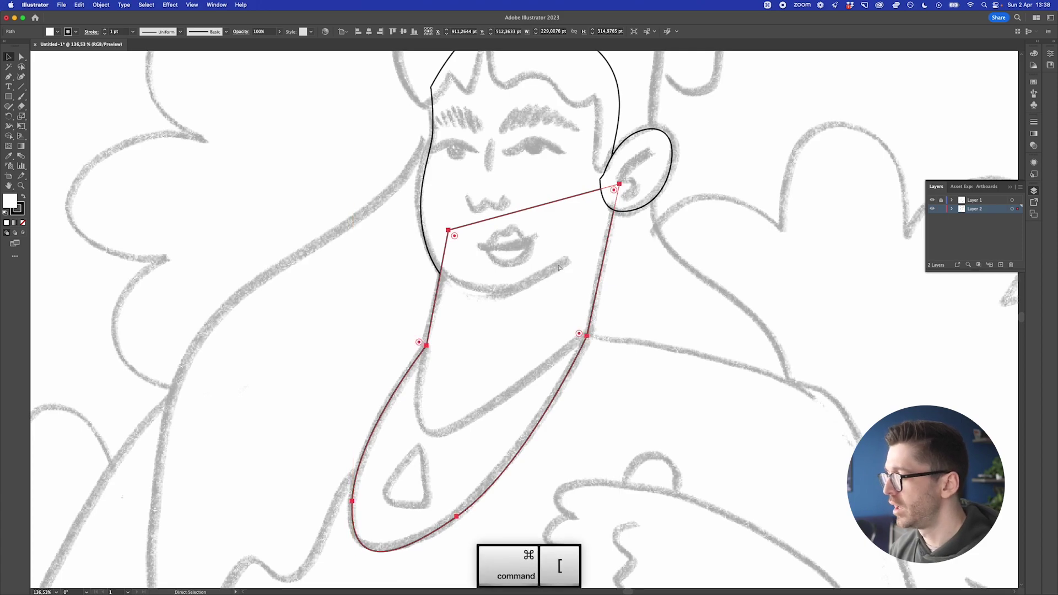
pyautogui.click(634, 171)
# Trace the eyebrow nearer the ear with the Pen tool as a closed shape with scalloped upper and lower edges
pyautogui.scroll(5, 510, 118)
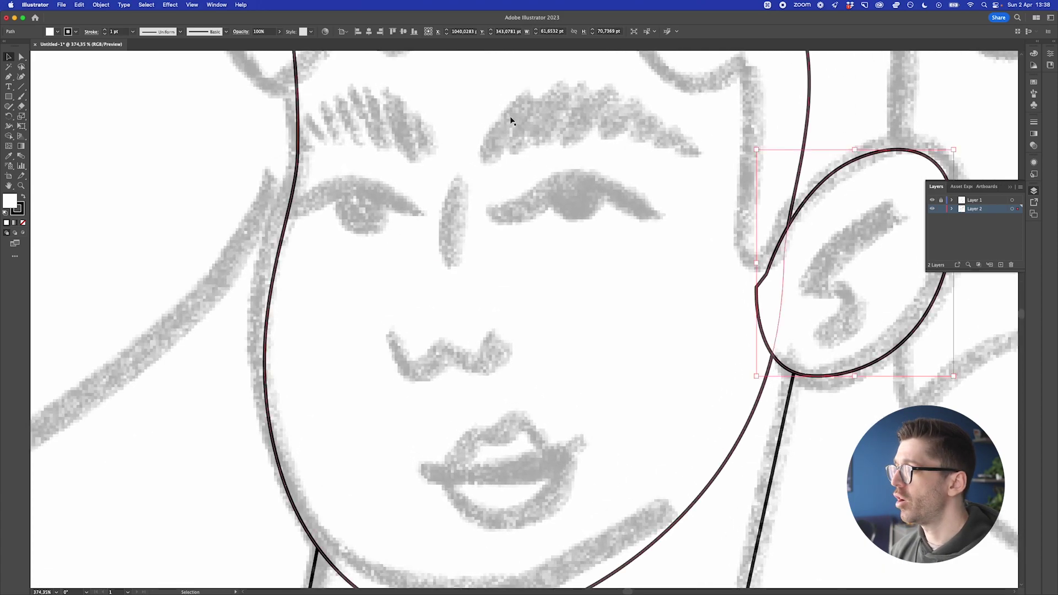
pyautogui.press('p')
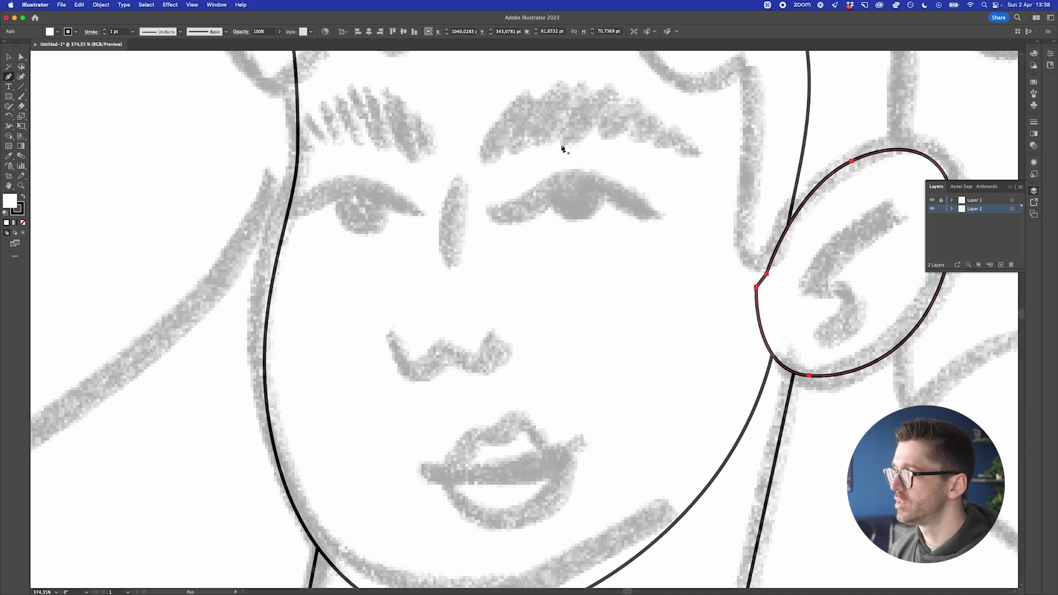
pyautogui.moveTo(486, 159); pyautogui.dragTo(617, 142)
pyautogui.click(510, 139)
pyautogui.click(598, 122)
pyautogui.click(633, 125)
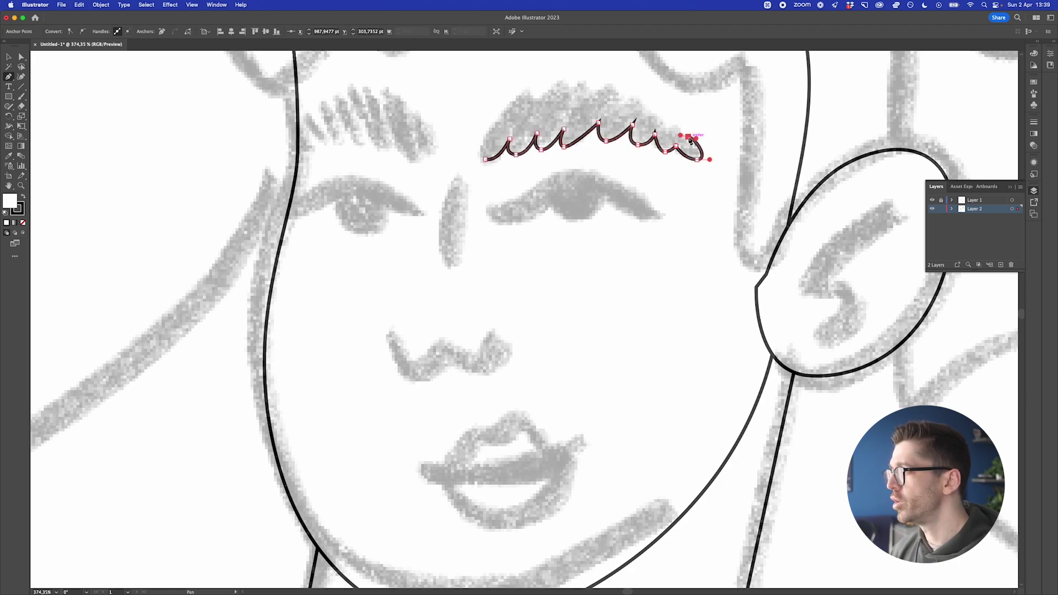
pyautogui.click(688, 136)
pyautogui.moveTo(679, 123); pyautogui.dragTo(670, 124)
pyautogui.click(661, 126)
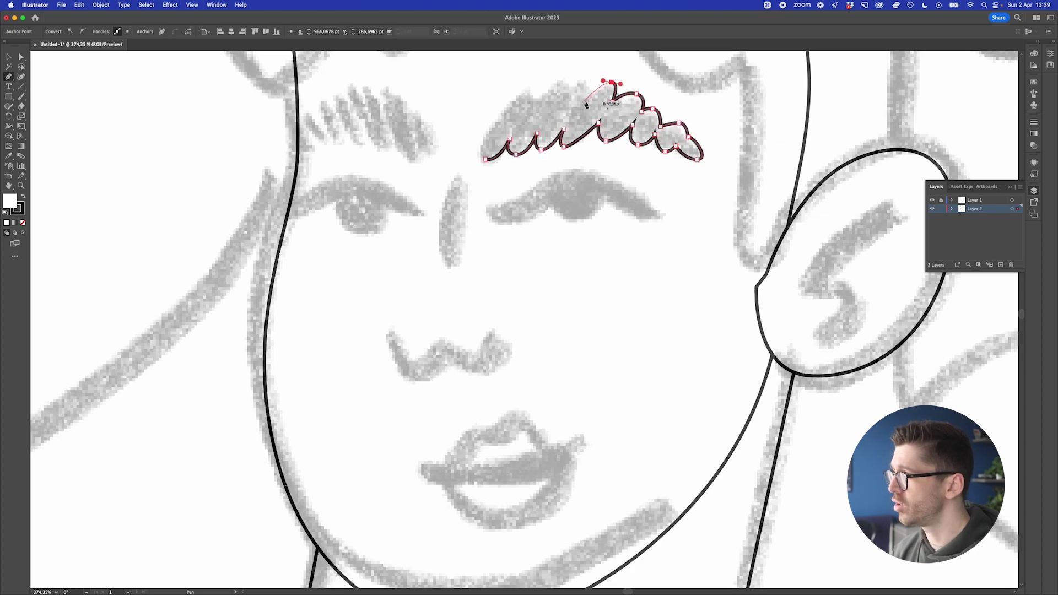
pyautogui.click(583, 101)
pyautogui.moveTo(583, 82); pyautogui.dragTo(549, 84)
pyautogui.click(538, 103)
# Trace the eyebrow at the far side of the face as a closed scalloped shape, undoing the misplaced point at the face edge
pyautogui.click(439, 145)
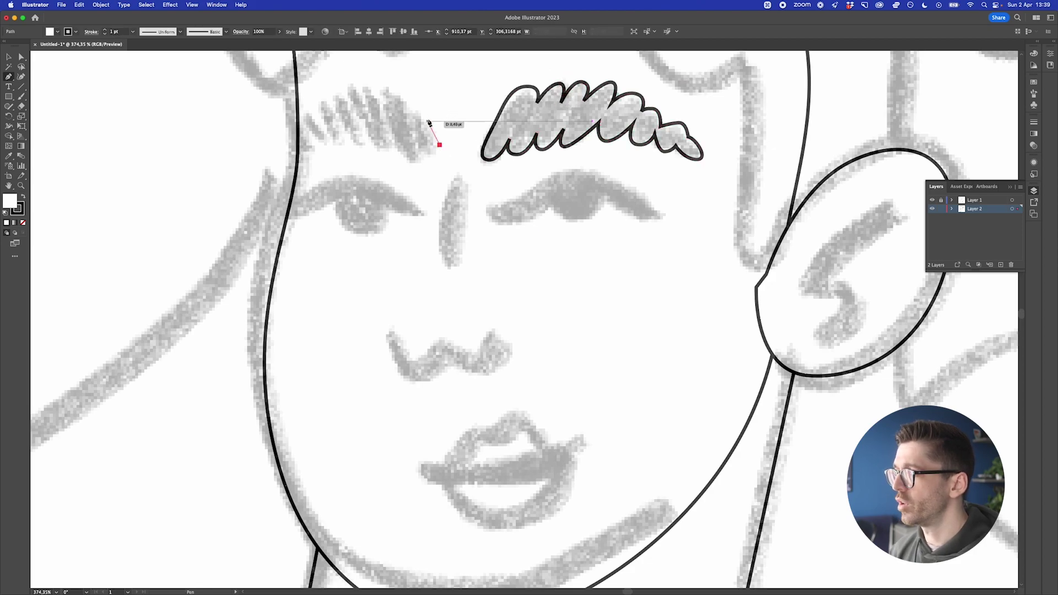
pyautogui.moveTo(427, 121); pyautogui.dragTo(418, 125)
pyautogui.moveTo(348, 87); pyautogui.dragTo(301, 148)
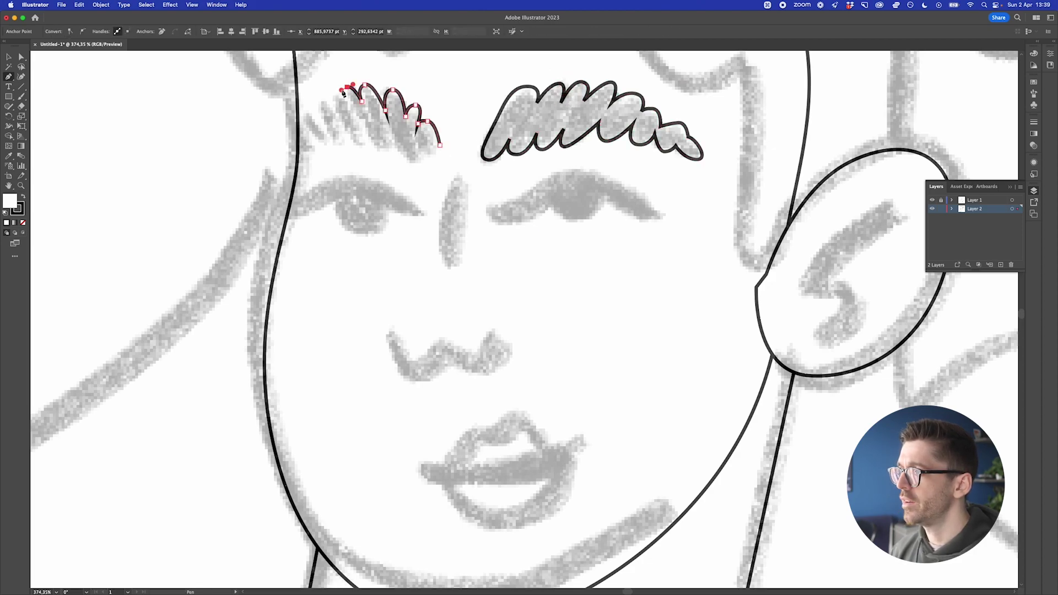
pyautogui.click(347, 102)
pyautogui.click(334, 95)
pyautogui.click(319, 111)
pyautogui.click(304, 113)
pyautogui.click(299, 145)
pyautogui.click(314, 149)
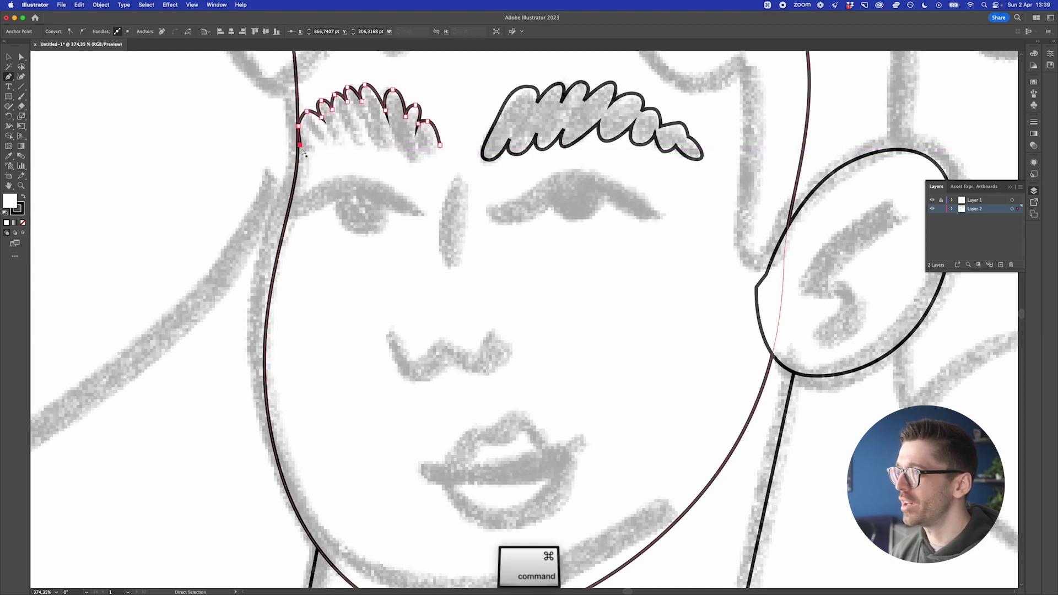
pyautogui.press('super+z')
pyautogui.moveTo(312, 141); pyautogui.dragTo(396, 152)
pyautogui.click(312, 142)
pyautogui.click(345, 132)
# Trace the eye nearer the ear with the Pen tool, outlining the curved eyelid and the iris beneath it
pyautogui.moveTo(503, 201); pyautogui.dragTo(515, 228)
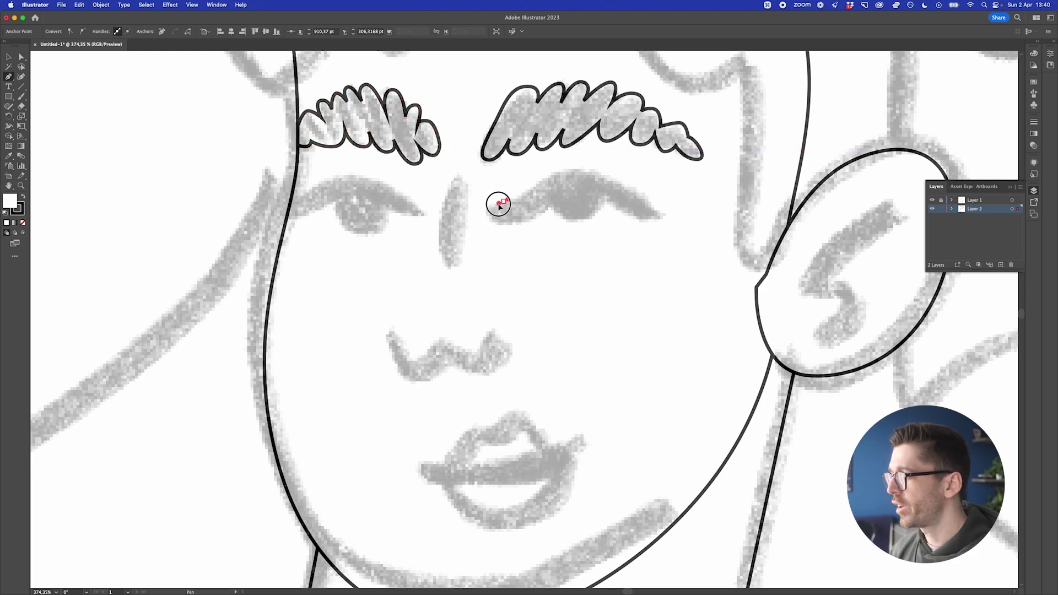
pyautogui.click(546, 209)
pyautogui.moveTo(584, 192); pyautogui.dragTo(599, 189)
pyautogui.moveTo(640, 218); pyautogui.dragTo(644, 197)
pyautogui.moveTo(537, 189); pyautogui.dragTo(491, 210)
pyautogui.click(503, 203)
# Trace the nose bridge and the wavy nose base as closed shapes, and outline the far eye's lid and iris
pyautogui.moveTo(442, 211); pyautogui.dragTo(444, 191)
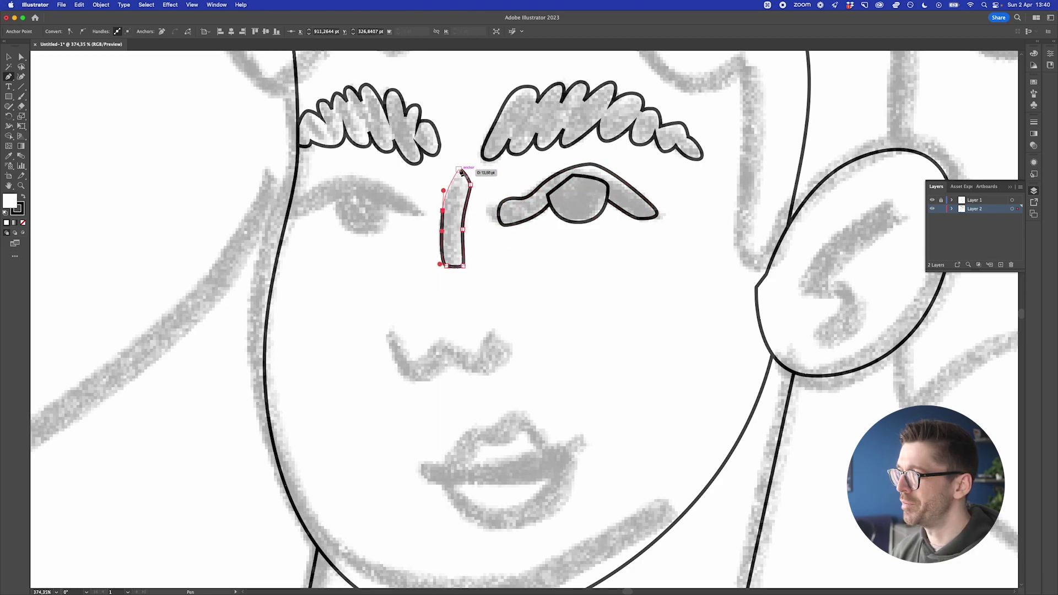
pyautogui.click(461, 171)
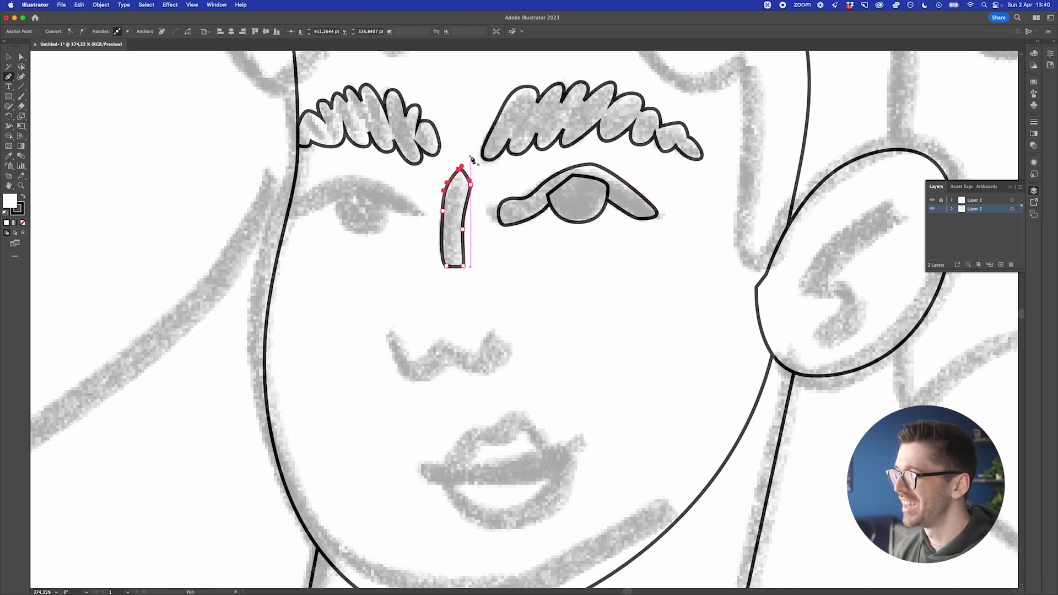
pyautogui.moveTo(387, 332); pyautogui.dragTo(508, 330)
pyautogui.click(442, 336)
pyautogui.click(508, 356)
pyautogui.press('v')
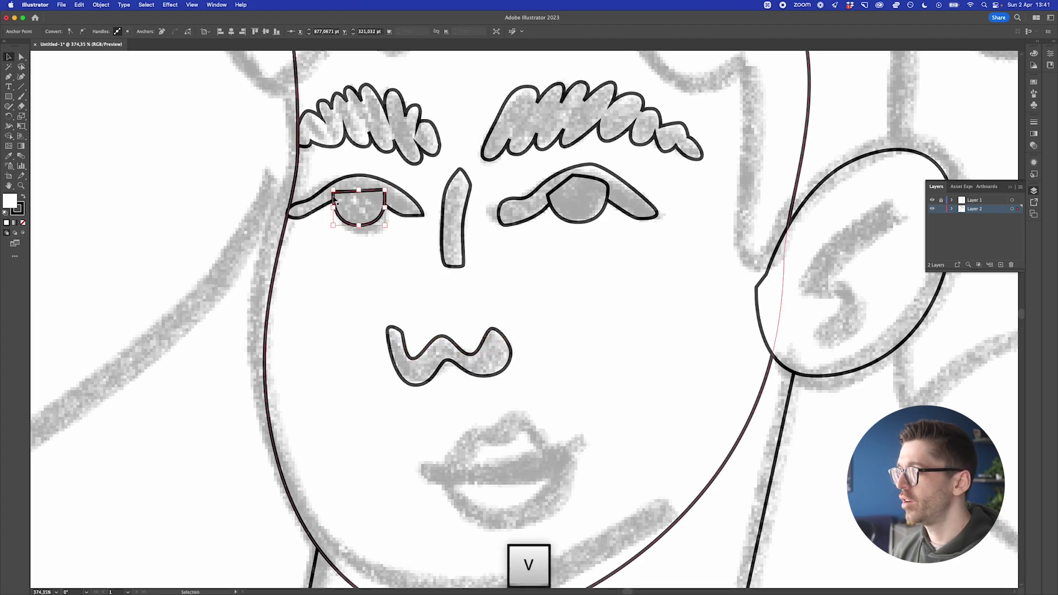
pyautogui.click(464, 320)
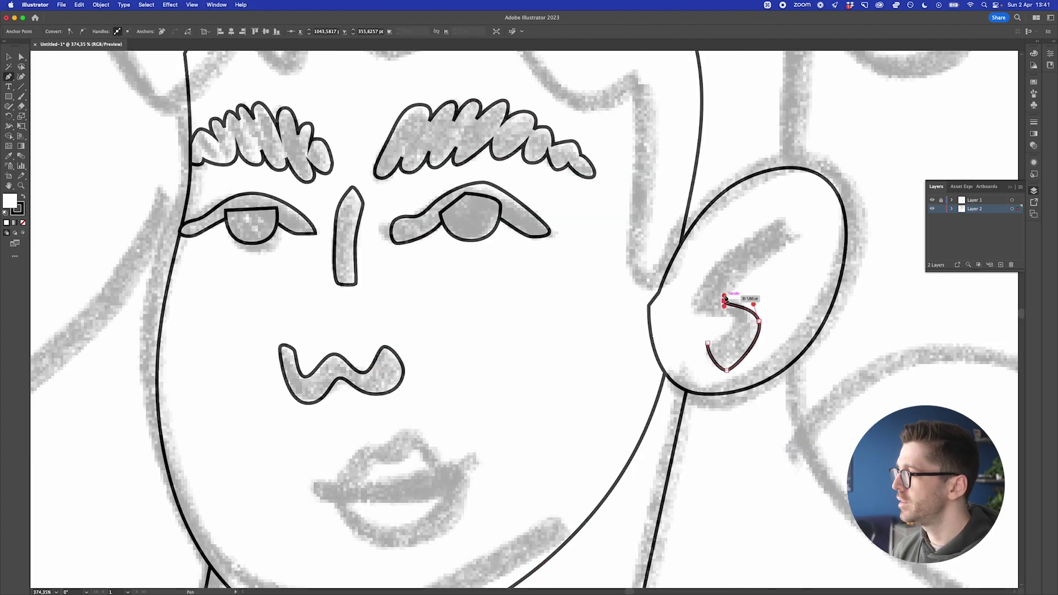
# Trace the S-shaped inner fold of the ear with the Pen tool as a closed shape
pyautogui.moveTo(779, 217); pyautogui.dragTo(756, 221)
pyautogui.moveTo(692, 300); pyautogui.dragTo(693, 347)
pyautogui.click(733, 320)
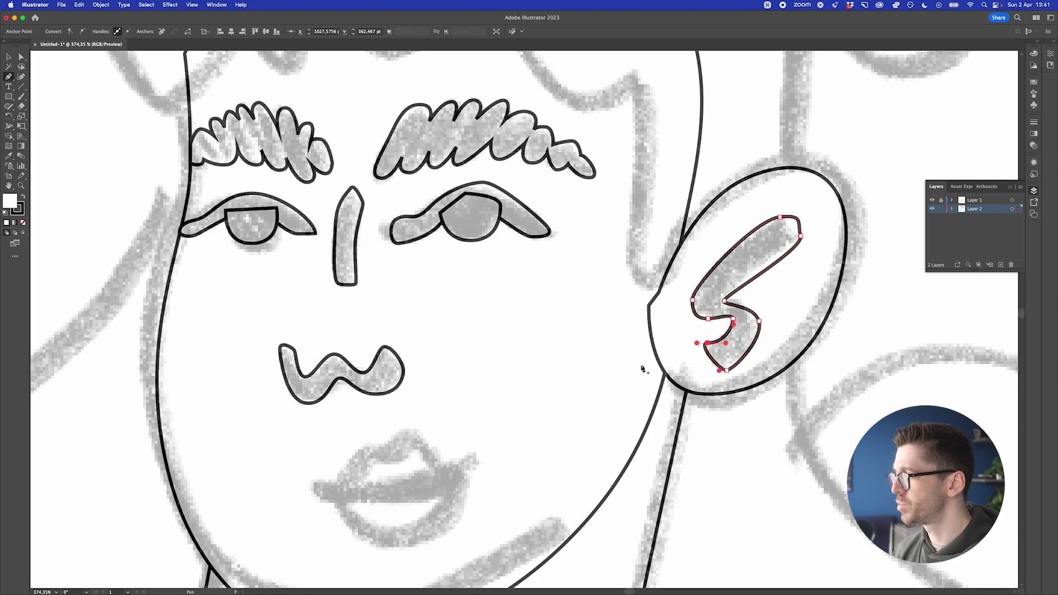
pyautogui.scroll(-3, 648, 312)
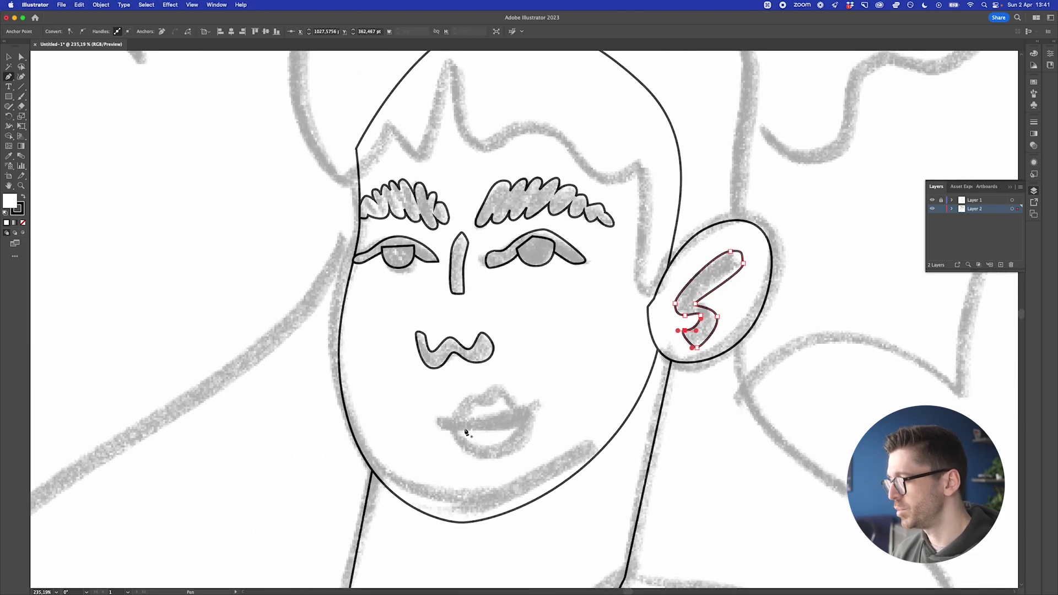
# Trace the dark line between the lips as a closed, slightly curved band with the Pen tool
pyautogui.scroll(3, 465, 433)
pyautogui.moveTo(426, 410); pyautogui.dragTo(429, 436)
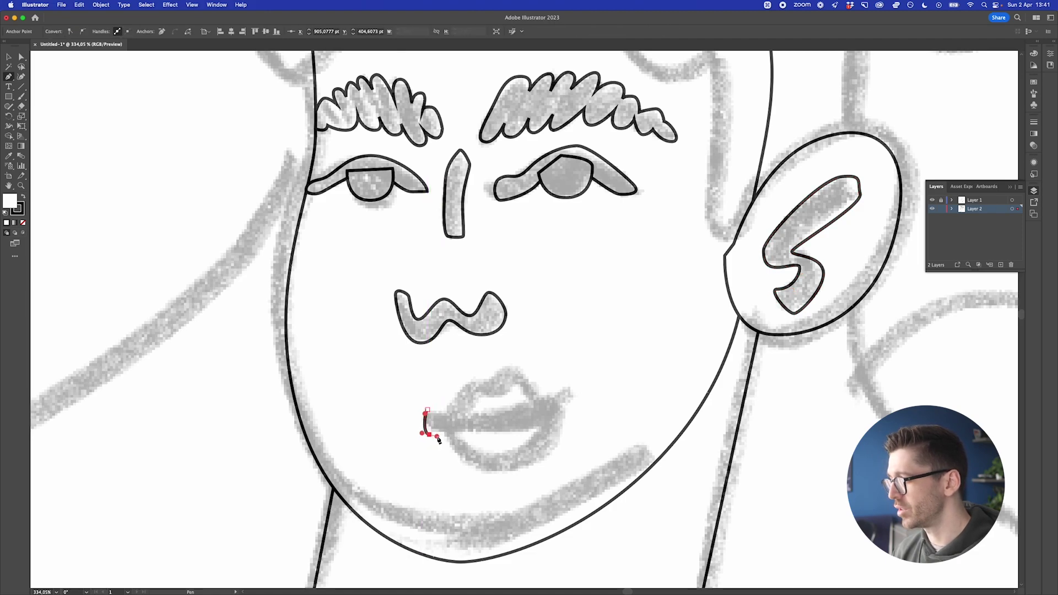
pyautogui.moveTo(527, 428); pyautogui.dragTo(458, 419)
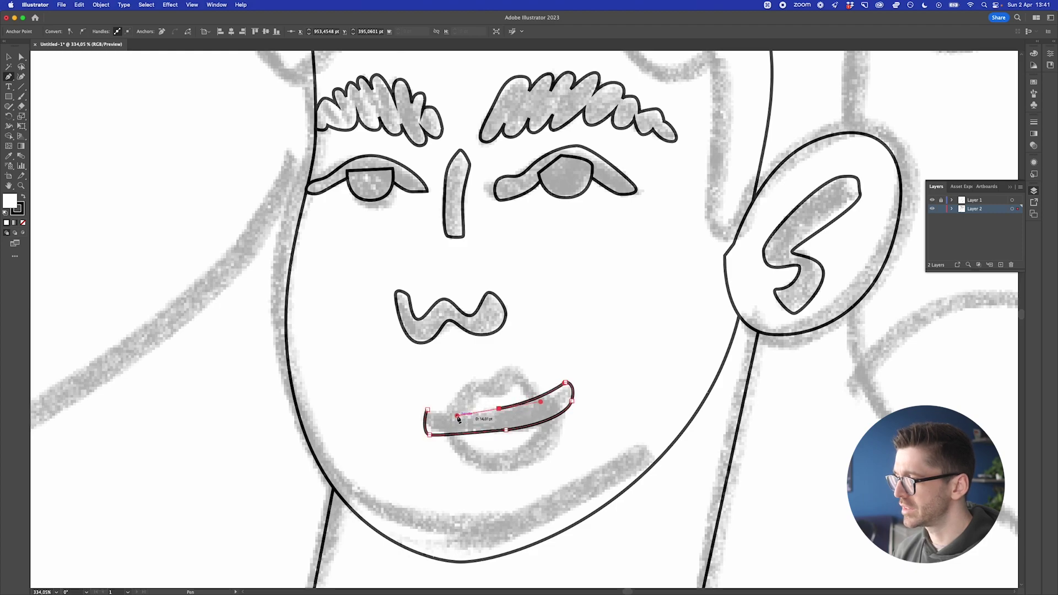
pyautogui.click(430, 418)
# Trace the outer contour of both lips as one closed shape with a notch in the upper lip
pyautogui.click(449, 425)
pyautogui.moveTo(473, 382); pyautogui.dragTo(512, 371)
pyautogui.moveTo(511, 368); pyautogui.dragTo(525, 368)
pyautogui.moveTo(557, 405); pyautogui.dragTo(565, 427)
pyautogui.moveTo(512, 473); pyautogui.dragTo(463, 481)
pyautogui.click(448, 423)
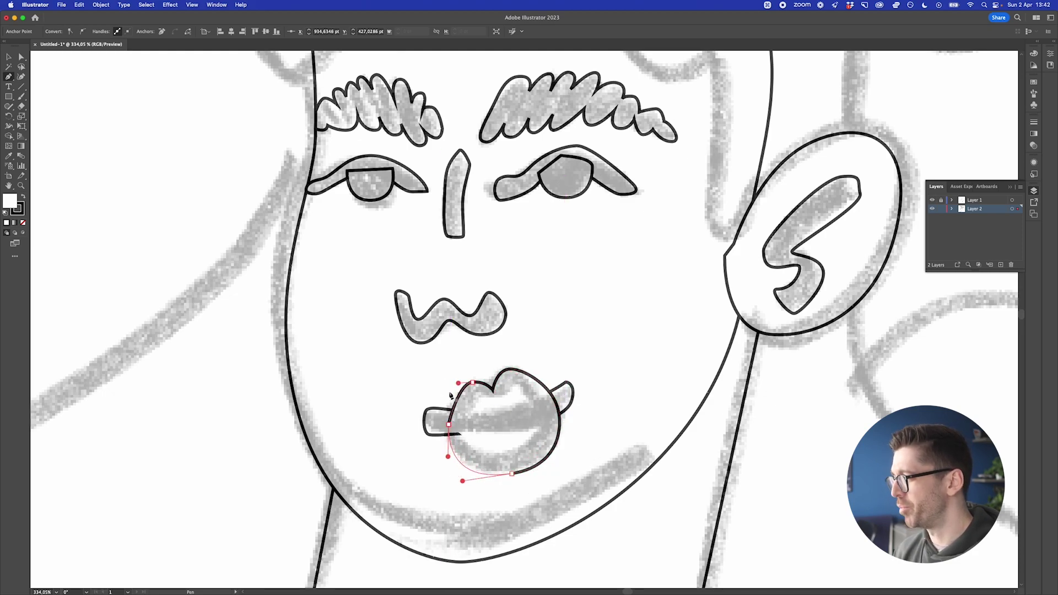
# Send the lip shape backward so it sits behind the band between the lips
pyautogui.press('v')
pyautogui.click(578, 429)
pyautogui.click(514, 437)
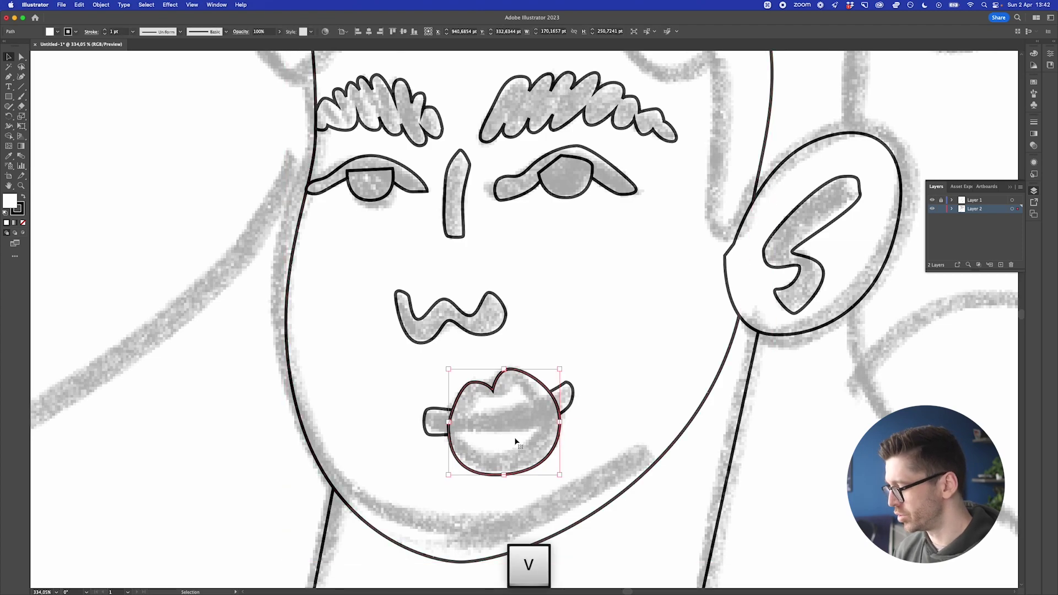
pyautogui.press('super+bracketleft')
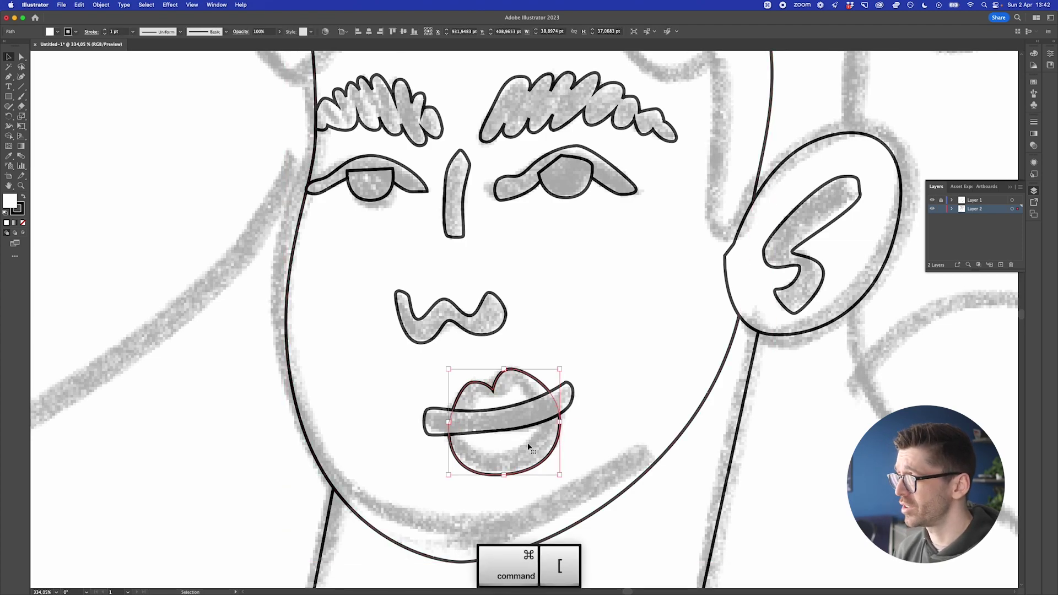
# Give the mouth band, nose shapes, both eyes, both eyebrows and the ear's inner fold a black fill and no stroke
pyautogui.scroll(-4, 528, 447)
pyautogui.click(501, 453)
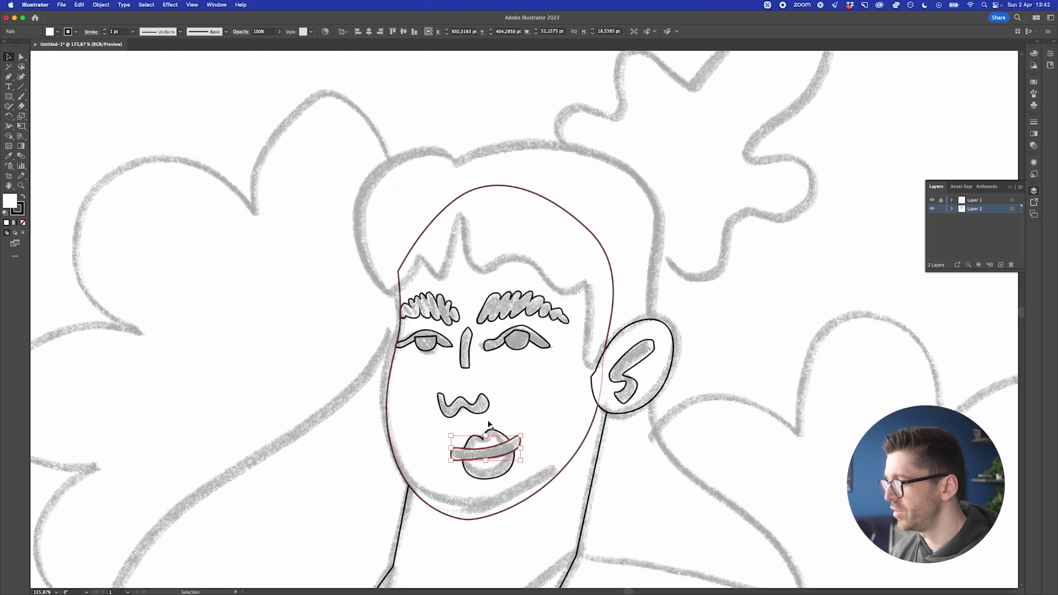
pyautogui.keyDown('shift'); pyautogui.click(481, 409); pyautogui.keyUp('shift')
pyautogui.keyDown('shift'); pyautogui.click(465, 347); pyautogui.keyUp('shift')
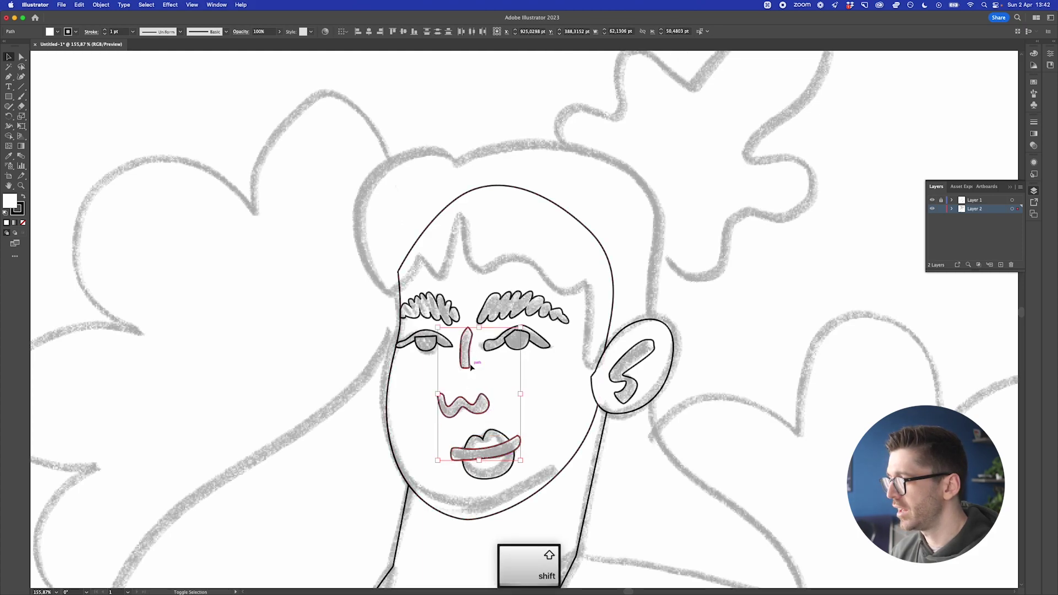
pyautogui.keyDown('shift'); pyautogui.click(438, 351); pyautogui.keyUp('shift')
pyautogui.keyDown('shift'); pyautogui.click(448, 348); pyautogui.keyUp('shift')
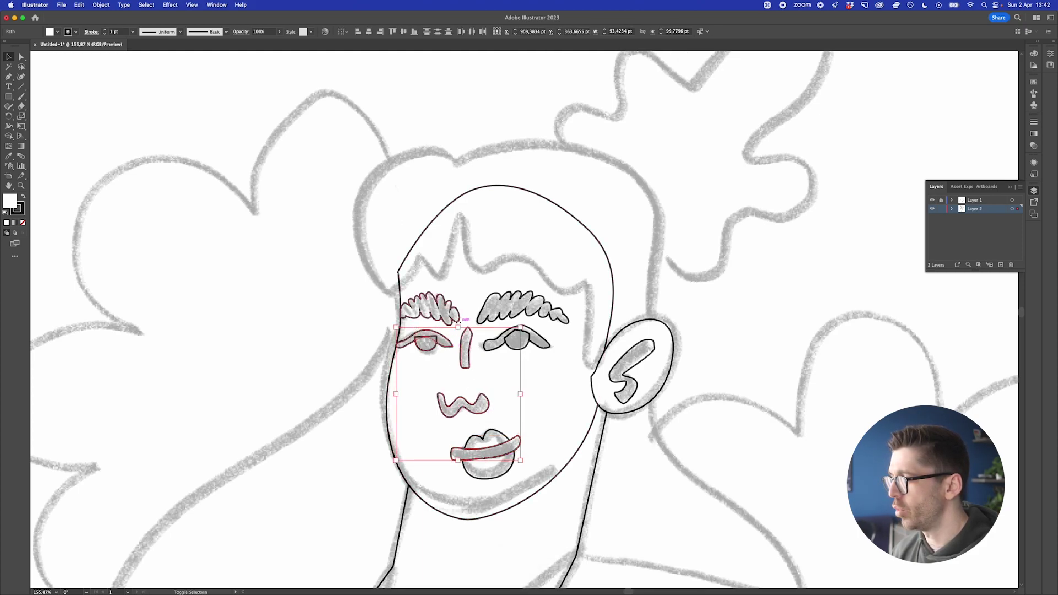
pyautogui.keyDown('shift'); pyautogui.click(458, 319); pyautogui.keyUp('shift')
pyautogui.keyDown('shift'); pyautogui.click(496, 309); pyautogui.keyUp('shift')
pyautogui.keyDown('shift'); pyautogui.click(503, 347); pyautogui.keyUp('shift')
pyautogui.keyDown('shift'); pyautogui.click(634, 357); pyautogui.keyUp('shift')
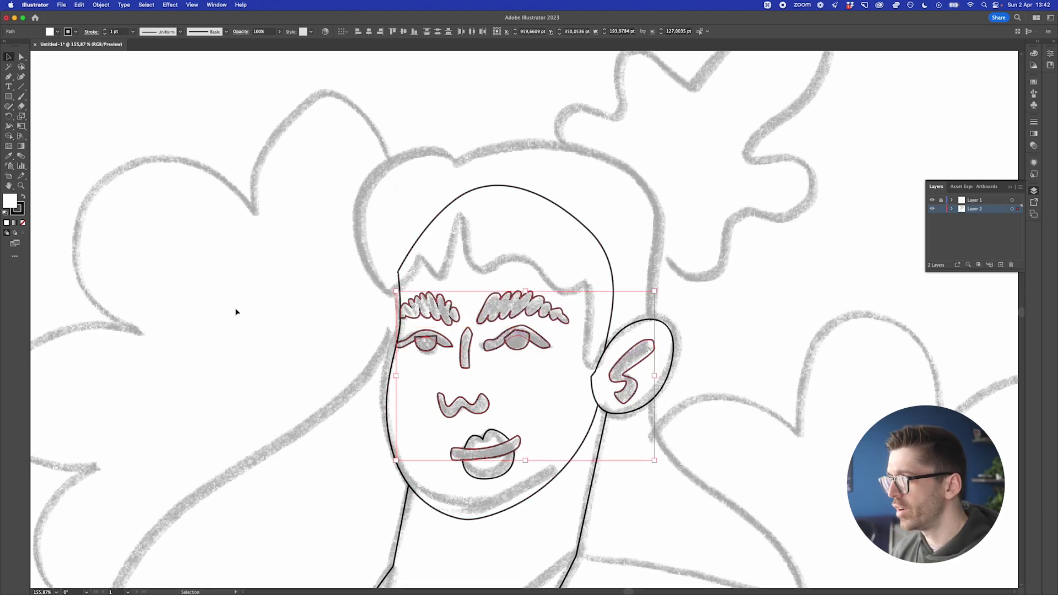
pyautogui.click(23, 199)
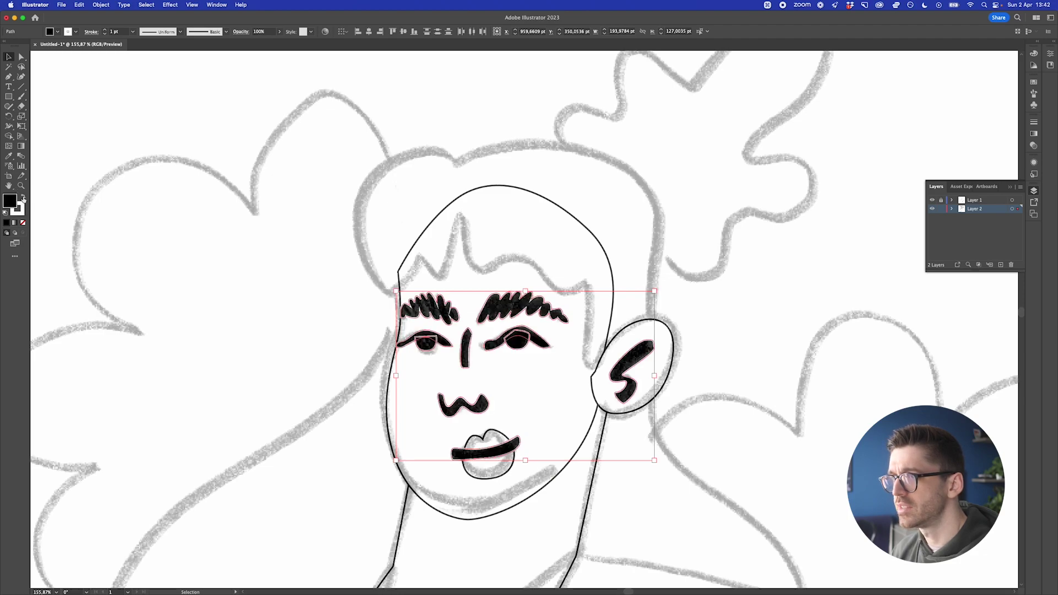
pyautogui.click(22, 213)
pyautogui.click(23, 223)
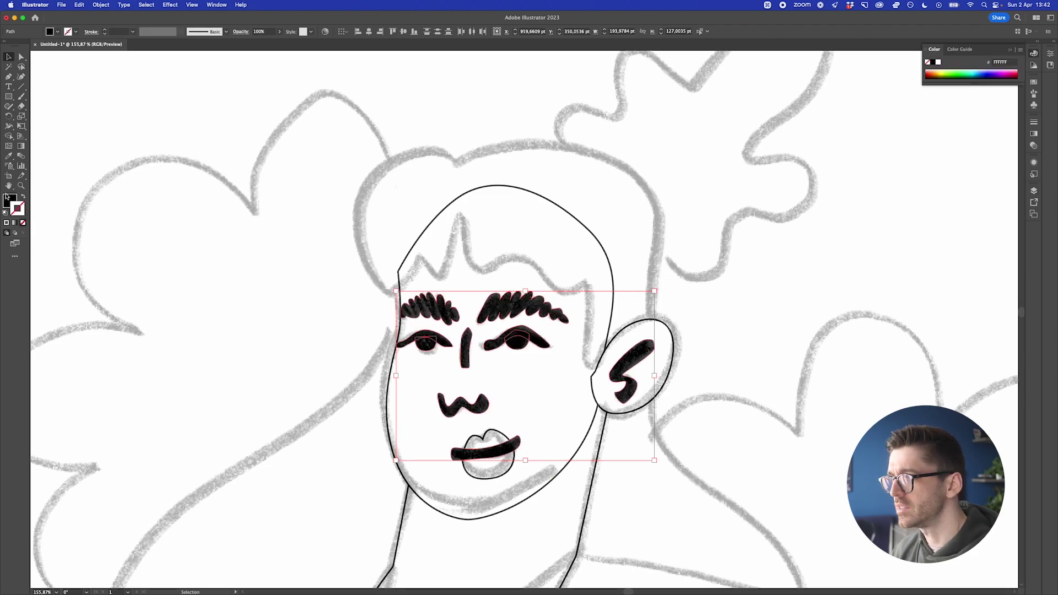
pyautogui.click(312, 317)
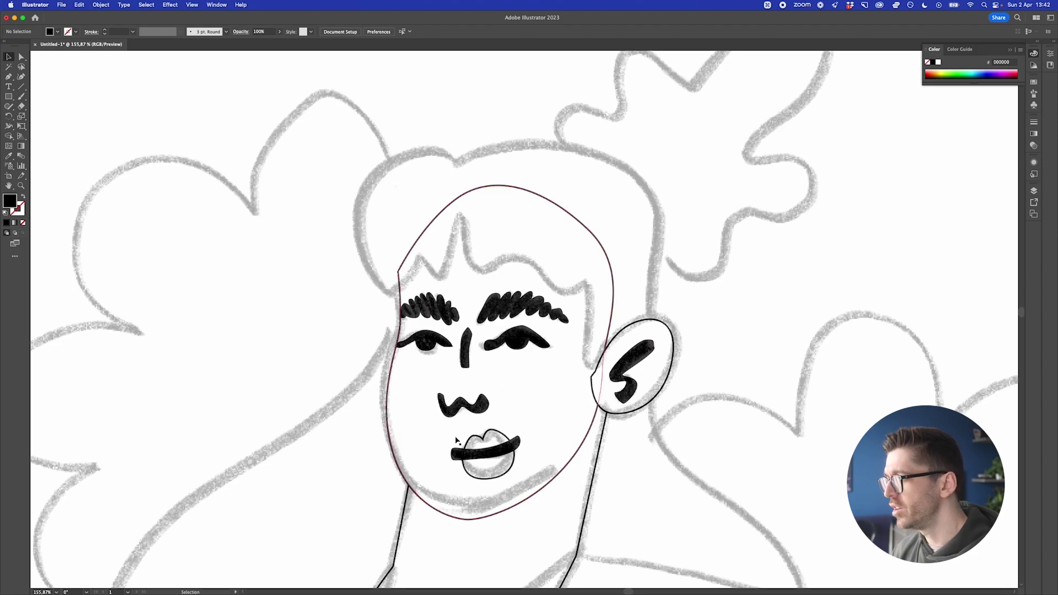
# Trace the hair on top of the head with its jagged fringe and sideburn as a closed black shape without stroke
pyautogui.click(632, 361)
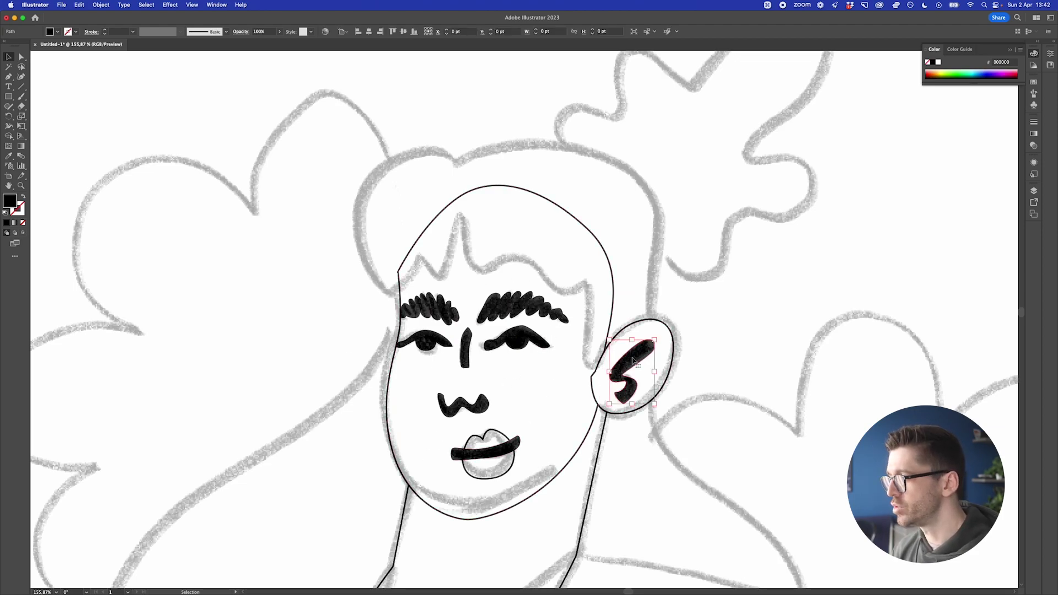
pyautogui.press('p')
pyautogui.click(461, 215)
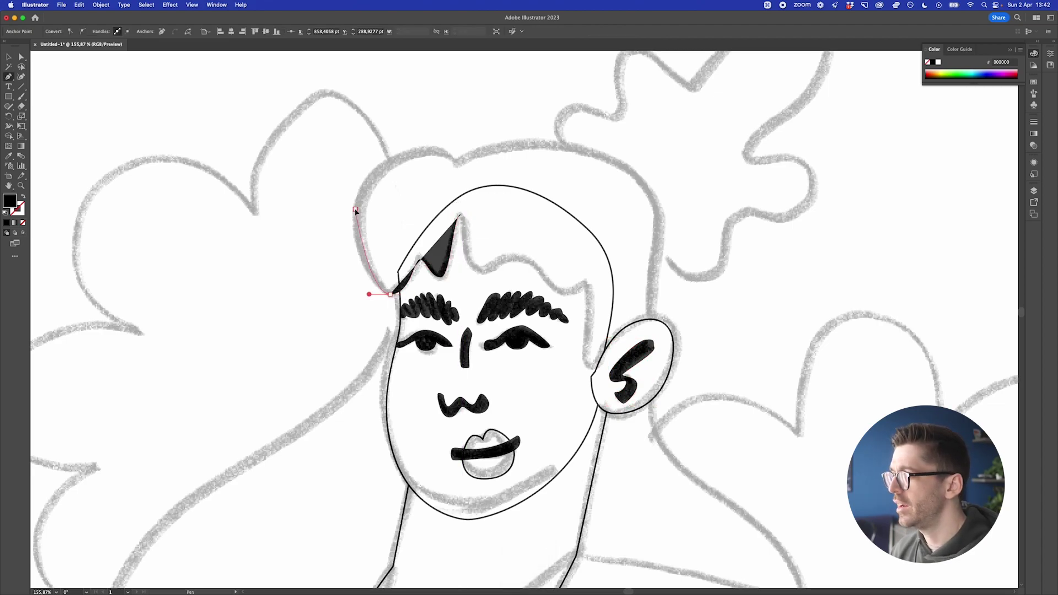
pyautogui.moveTo(355, 209); pyautogui.dragTo(359, 159)
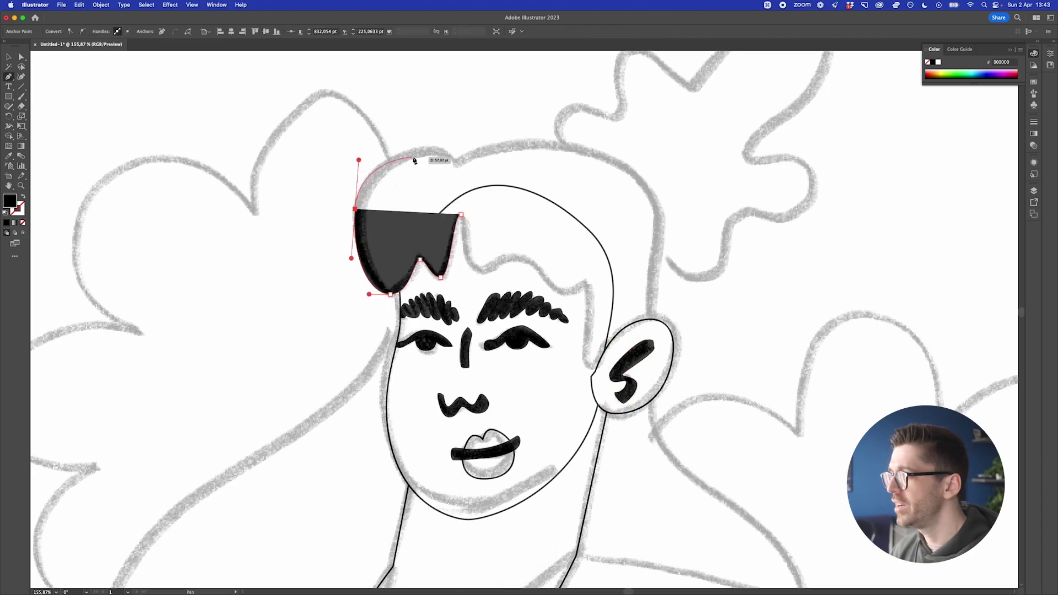
pyautogui.moveTo(421, 147); pyautogui.dragTo(477, 158)
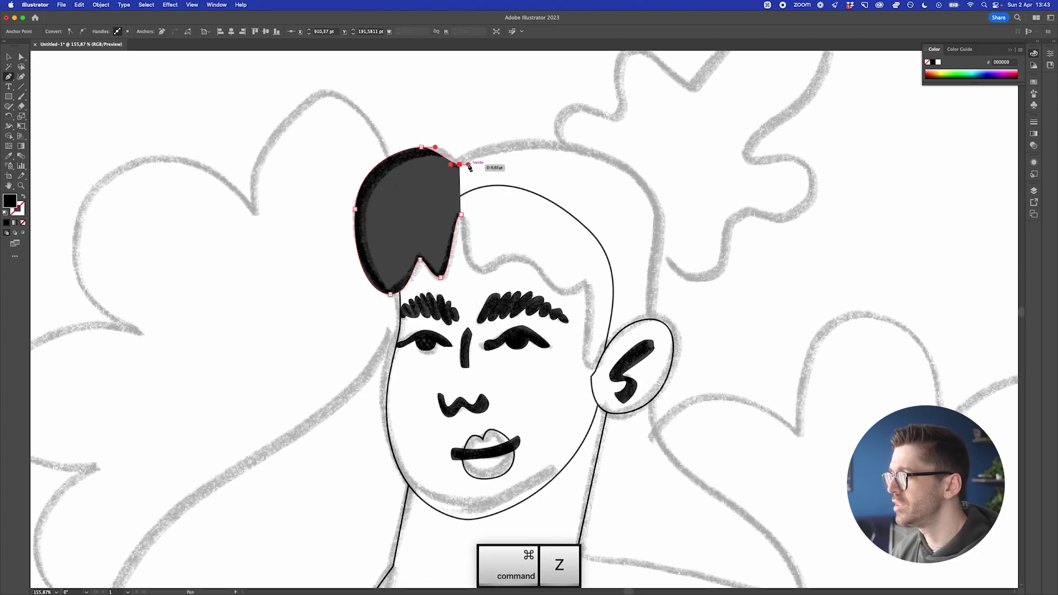
pyautogui.moveTo(547, 142); pyautogui.dragTo(601, 147)
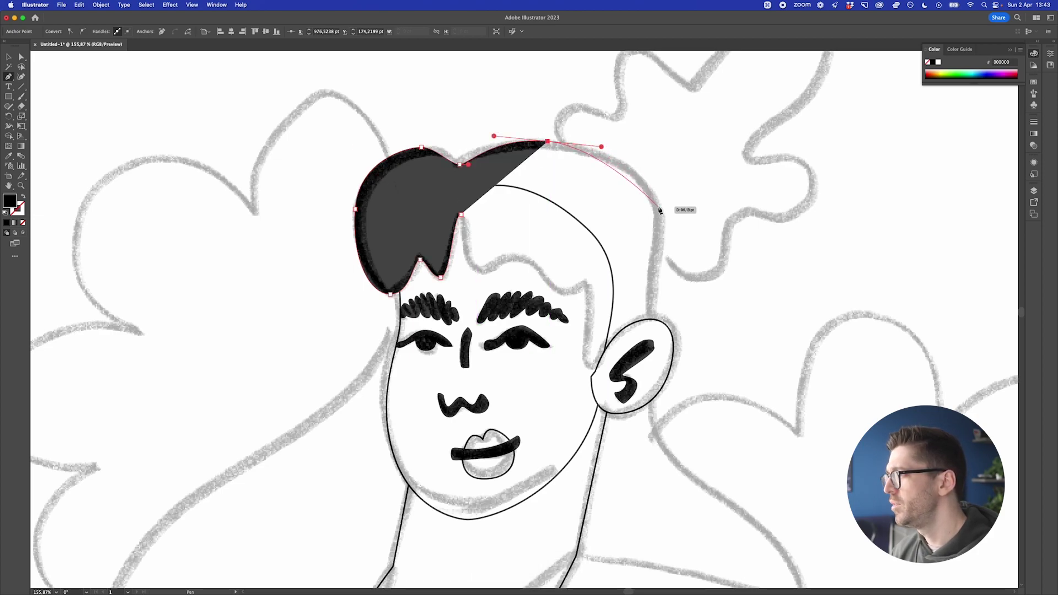
pyautogui.moveTo(658, 207); pyautogui.dragTo(677, 244)
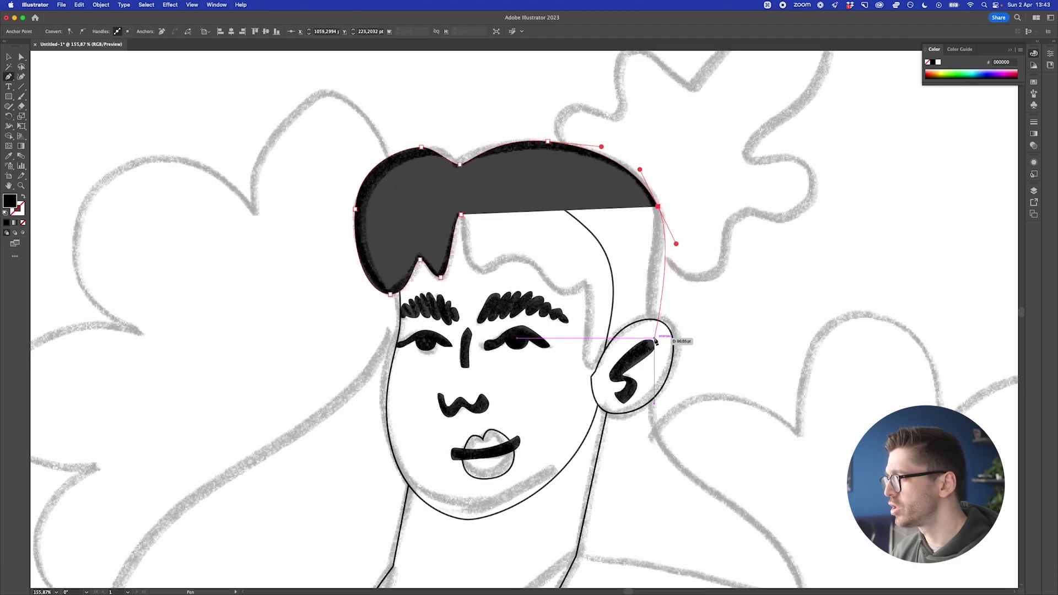
pyautogui.moveTo(654, 291); pyautogui.dragTo(586, 348)
pyautogui.moveTo(588, 282); pyautogui.dragTo(464, 273)
pyautogui.moveTo(464, 221); pyautogui.dragTo(451, 218)
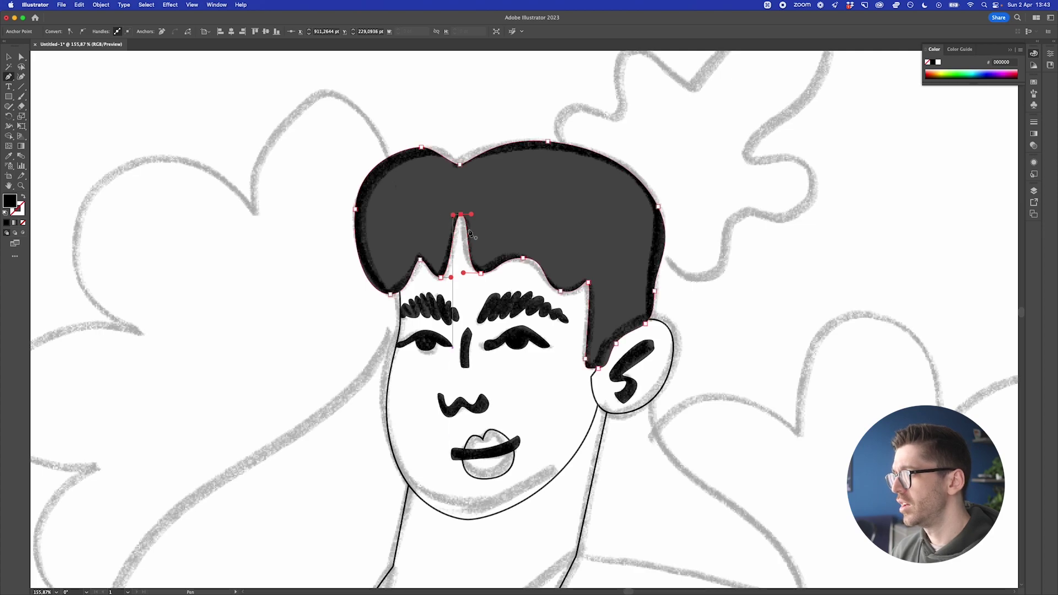
# Trace the wavy hair bun behind the head as a closed black shape overlapping the top hair
pyautogui.scroll(5, 633, 336)
pyautogui.moveTo(784, 165); pyautogui.dragTo(812, 187)
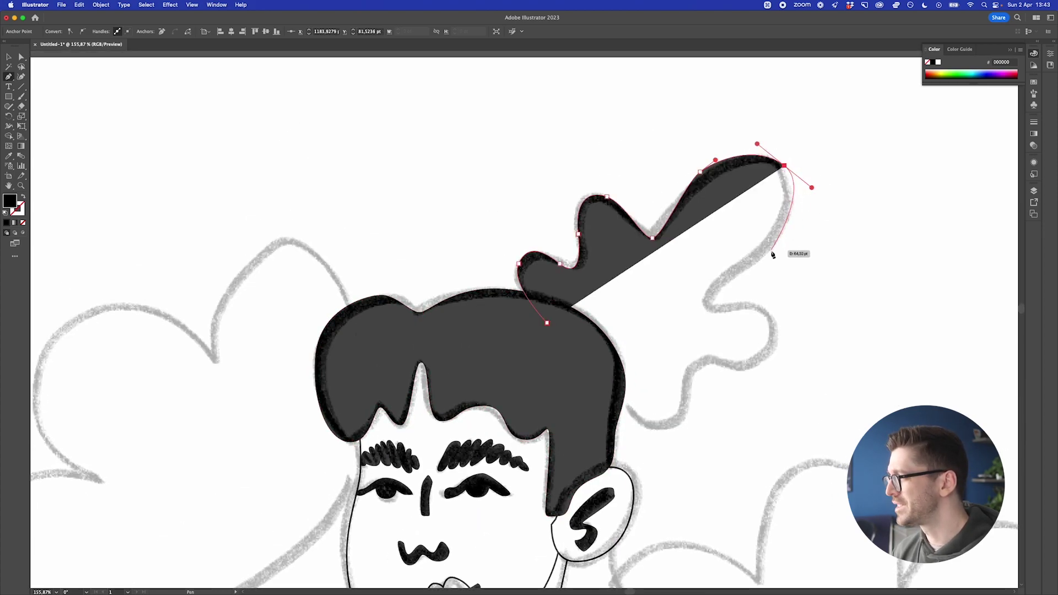
pyautogui.moveTo(770, 256); pyautogui.dragTo(741, 272)
pyautogui.moveTo(709, 302)
pyautogui.mouseDown()
pyautogui.moveTo(716, 323)
pyautogui.moveTo(786, 325)
pyautogui.mouseUp()
pyautogui.moveTo(759, 368)
pyautogui.mouseDown()
pyautogui.moveTo(723, 381)
pyautogui.moveTo(690, 364)
pyautogui.mouseUp()
pyautogui.moveTo(685, 411); pyautogui.dragTo(633, 420)
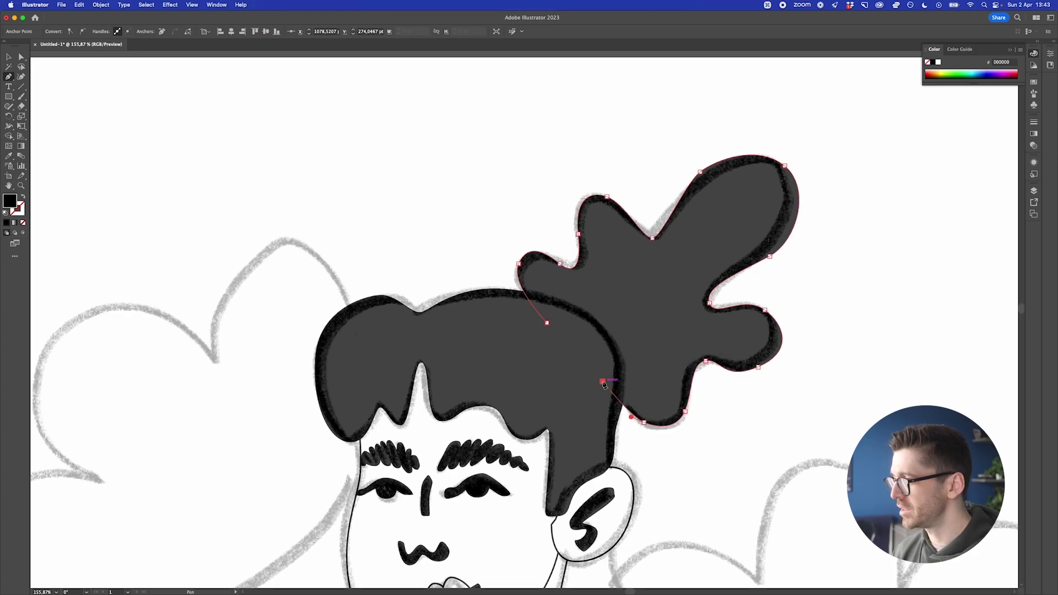
pyautogui.click(546, 323)
pyautogui.press('v')
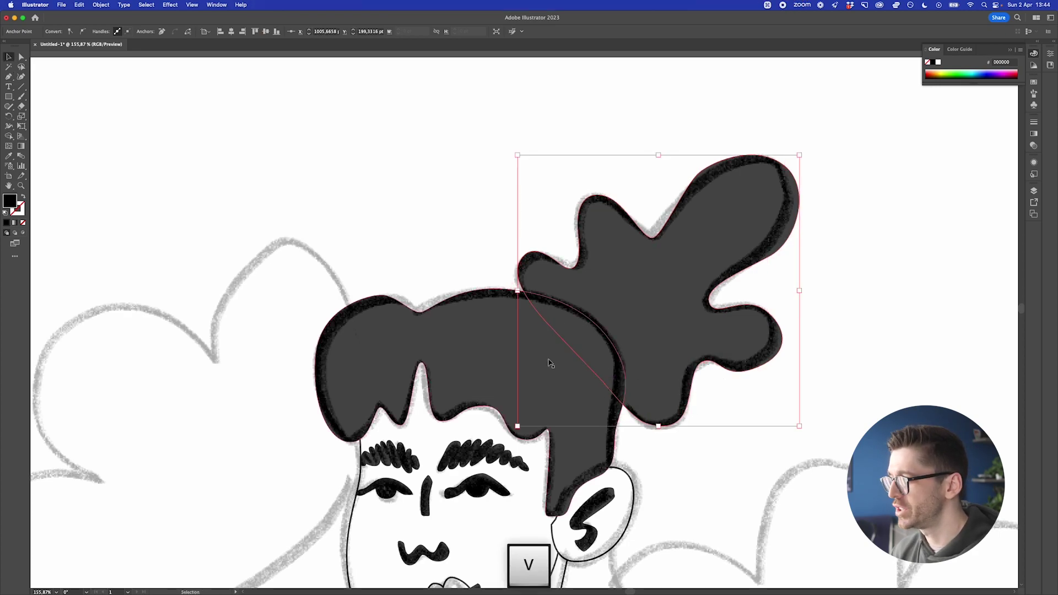
# Trace the long hair falling over the shoulder beside the far cheek as a black shape overlapping the face and neck
pyautogui.press('super+minus')
pyautogui.scroll(-5, 550, 364)
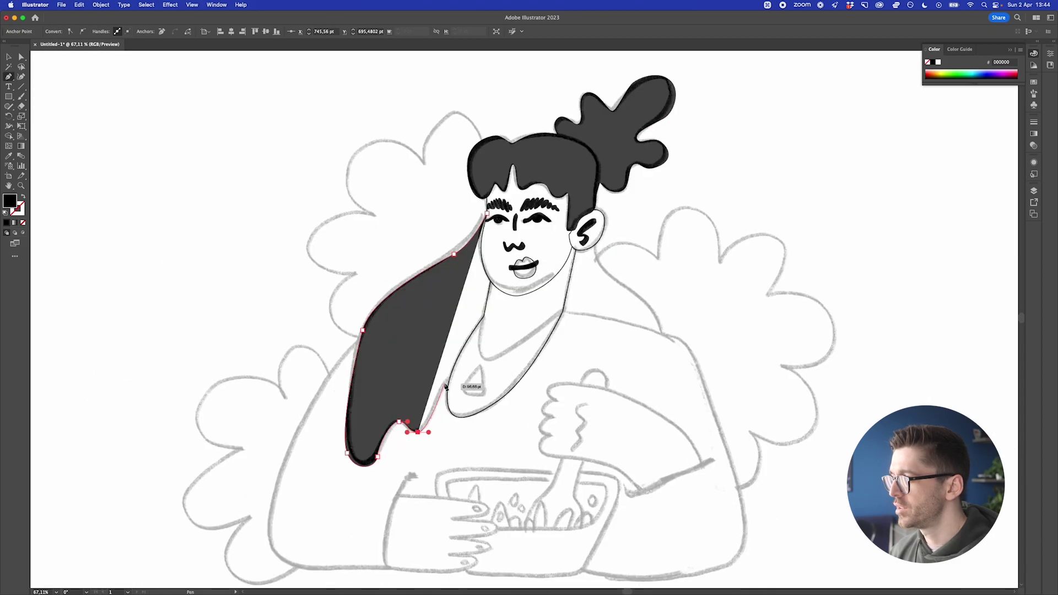
pyautogui.moveTo(448, 380); pyautogui.dragTo(451, 376)
pyautogui.moveTo(504, 334); pyautogui.dragTo(504, 323)
pyautogui.click(502, 270)
# Send the long hair shape backward until it lies behind the face and neck
pyautogui.press('v')
pyautogui.click(441, 225)
pyautogui.click(473, 318)
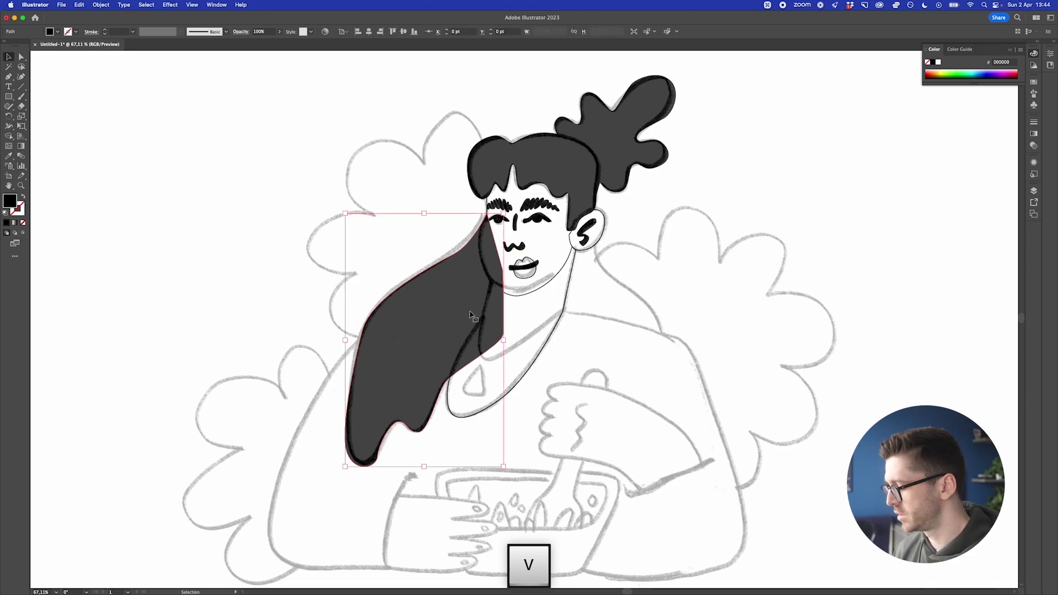
pyautogui.press('super+[')
pyautogui.press('super+[')
pyautogui.press('super+[')
pyautogui.press('super+[')
pyautogui.press('super+[')
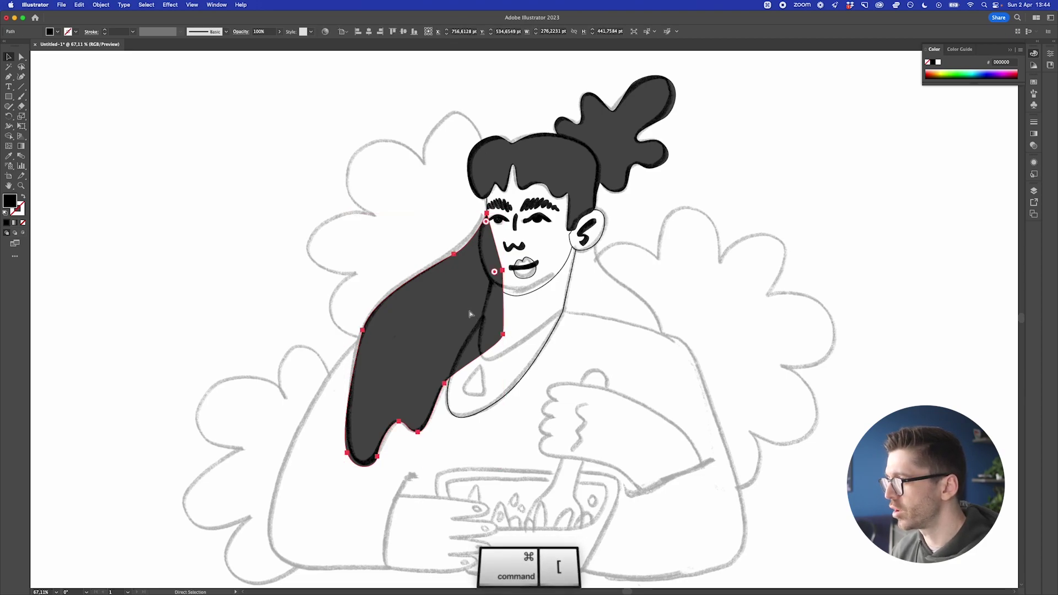
pyautogui.press('super+[')
pyautogui.press('super+[')
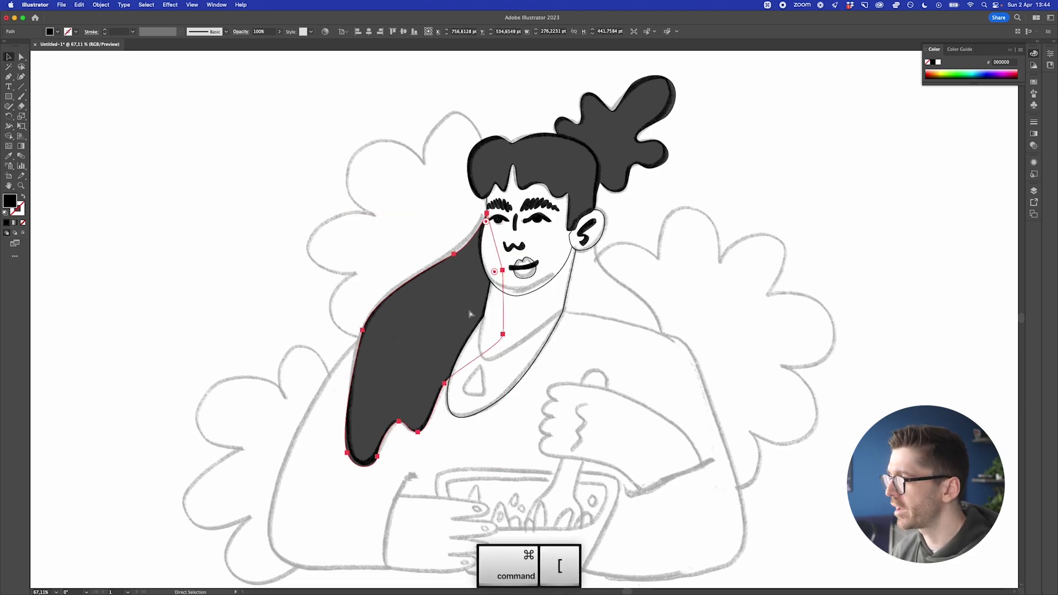
# Trace the hair behind the ear down to the near shoulder as a closed black shape overlapping the neck
pyautogui.press('p')
pyautogui.click(597, 236)
pyautogui.click(605, 268)
pyautogui.click(622, 287)
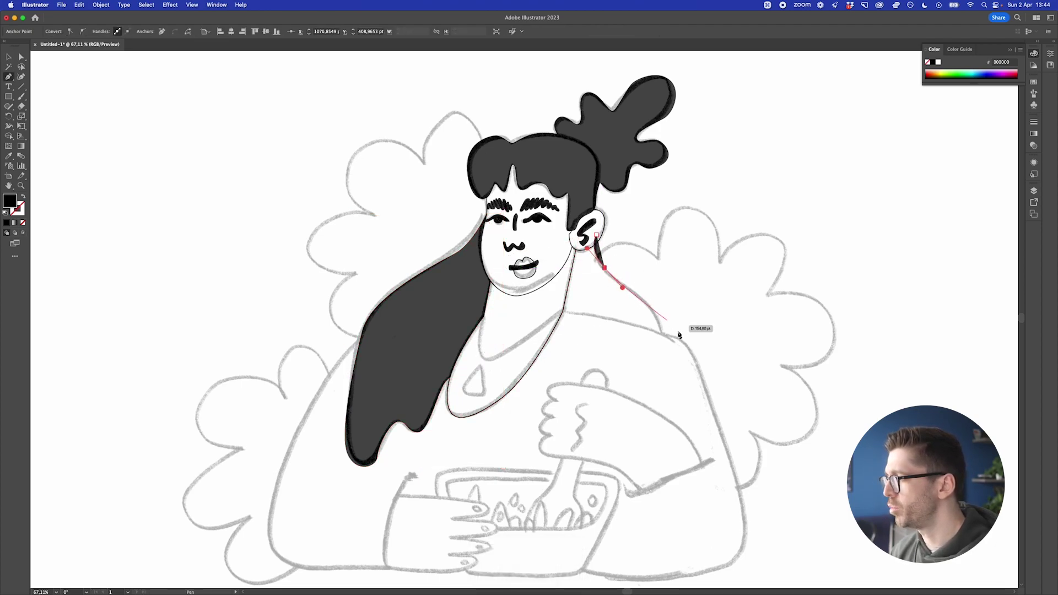
pyautogui.click(659, 349)
pyautogui.click(589, 338)
pyautogui.click(549, 309)
pyautogui.click(575, 239)
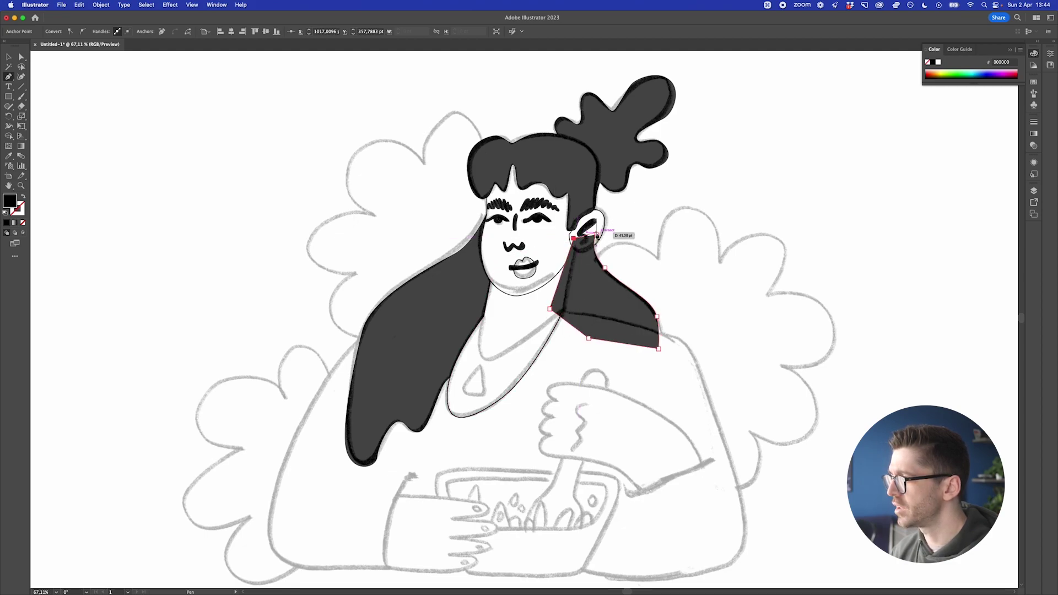
pyautogui.click(597, 236)
# Send the hair shape below the ear backward behind the ear and neck, and deselect it
pyautogui.press('v')
pyautogui.press('super+bracketleft')
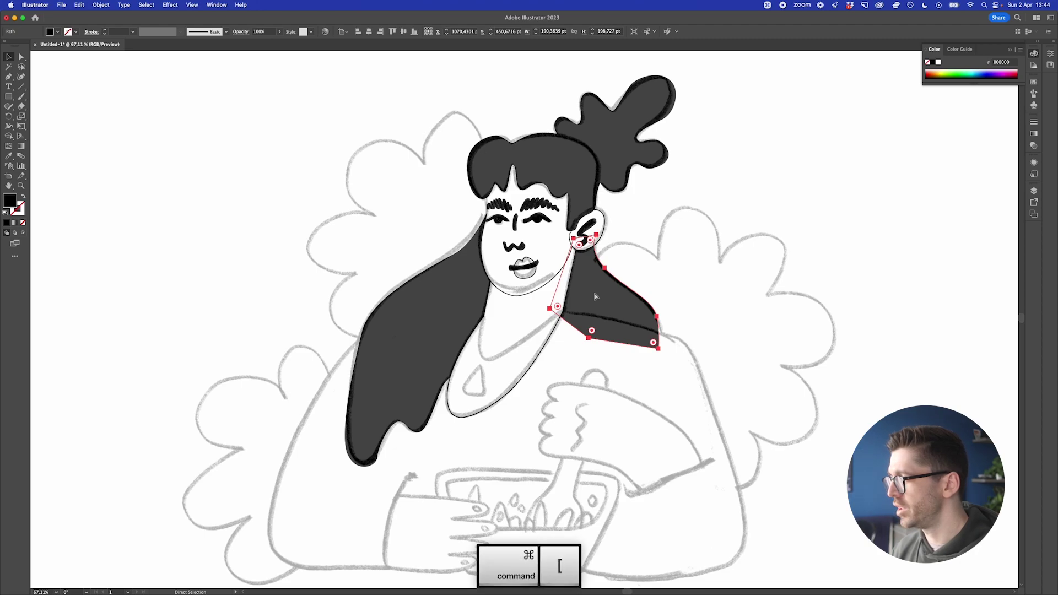
pyautogui.click(714, 297)
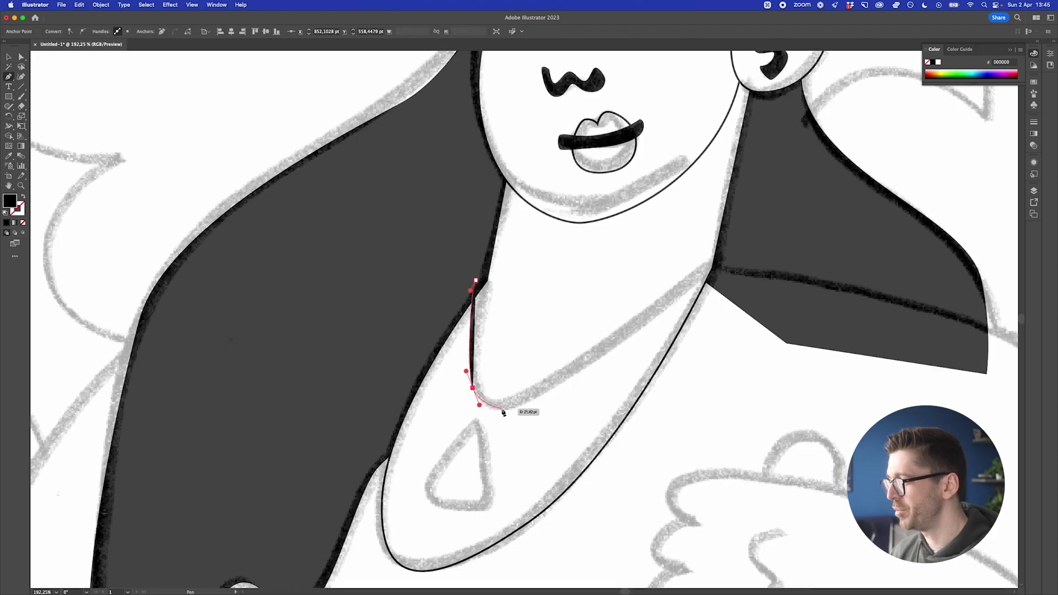
# Trace the necklace cord as a thin black V-shaped band across the base of the neck
pyautogui.moveTo(502, 409); pyautogui.dragTo(516, 406)
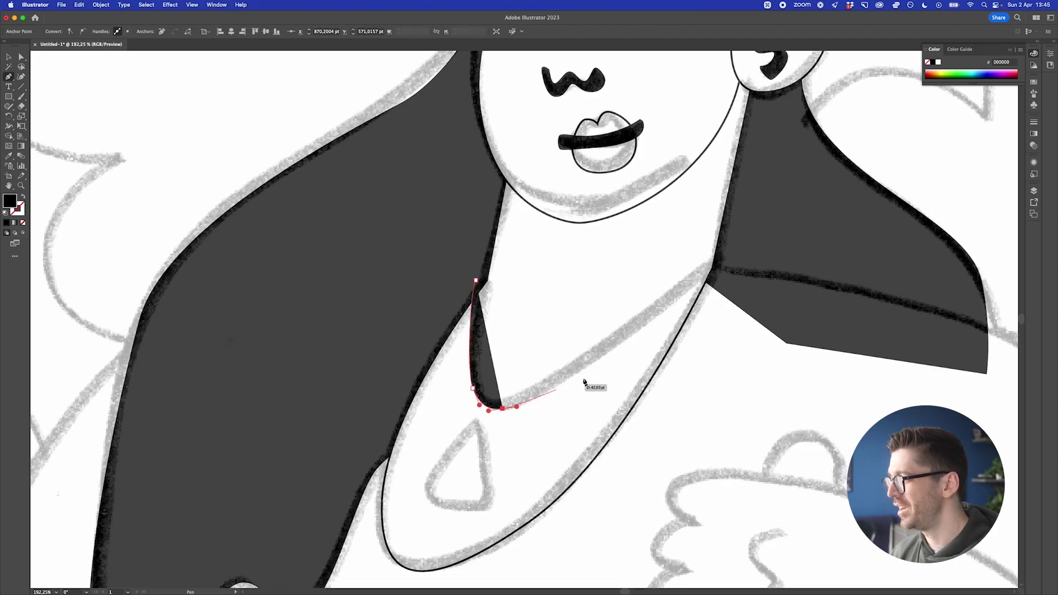
pyautogui.moveTo(629, 338); pyautogui.dragTo(650, 322)
pyautogui.moveTo(718, 273); pyautogui.dragTo(719, 259)
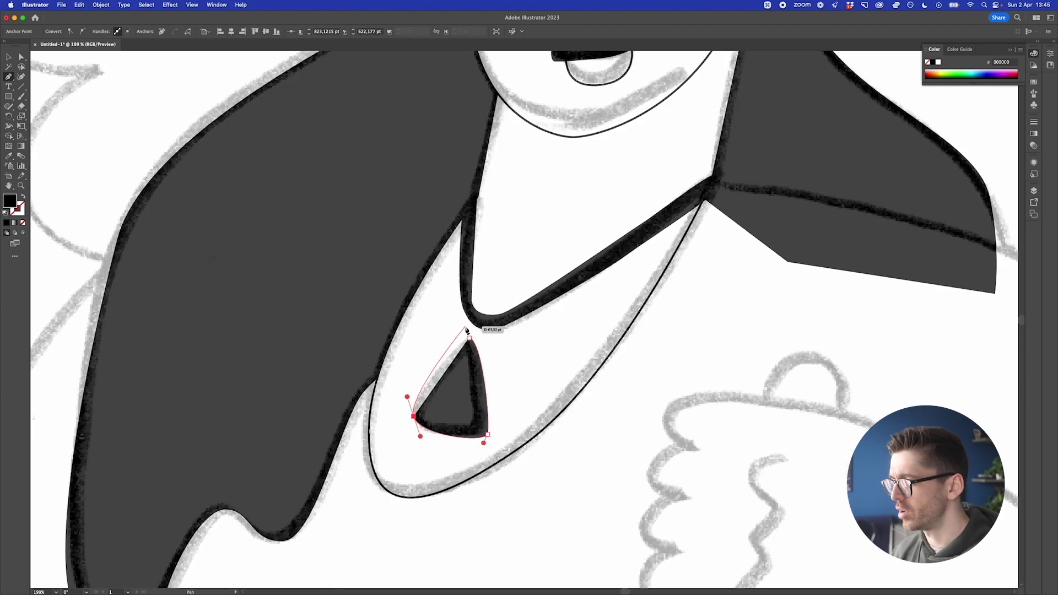
# Close the pendant's rounded triangular outline and trace a smaller closed triangle inside it
pyautogui.moveTo(468, 338); pyautogui.dragTo(482, 337)
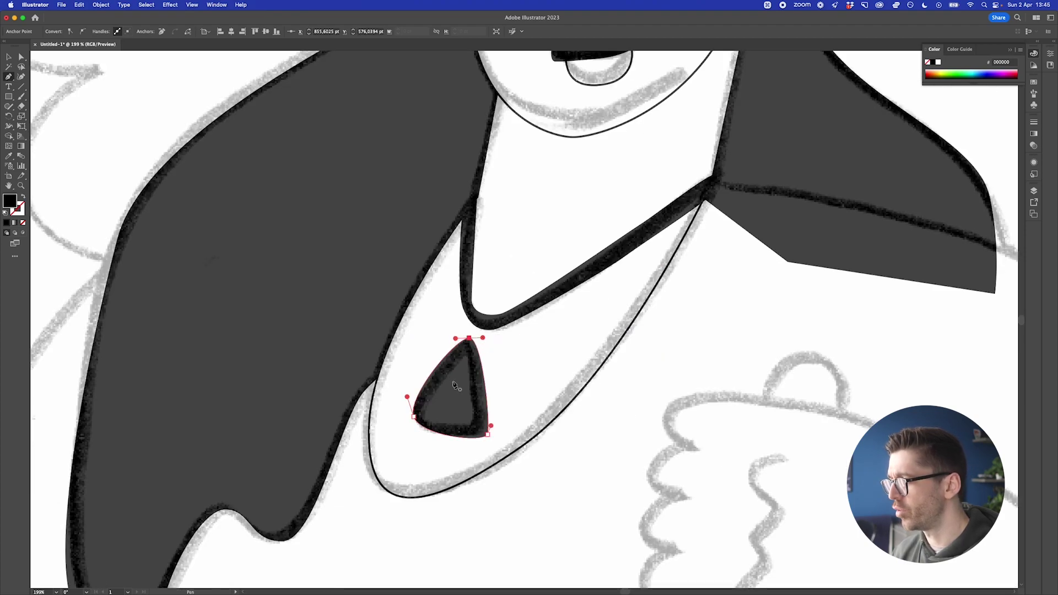
pyautogui.click(464, 356)
pyautogui.moveTo(466, 425); pyautogui.dragTo(427, 402)
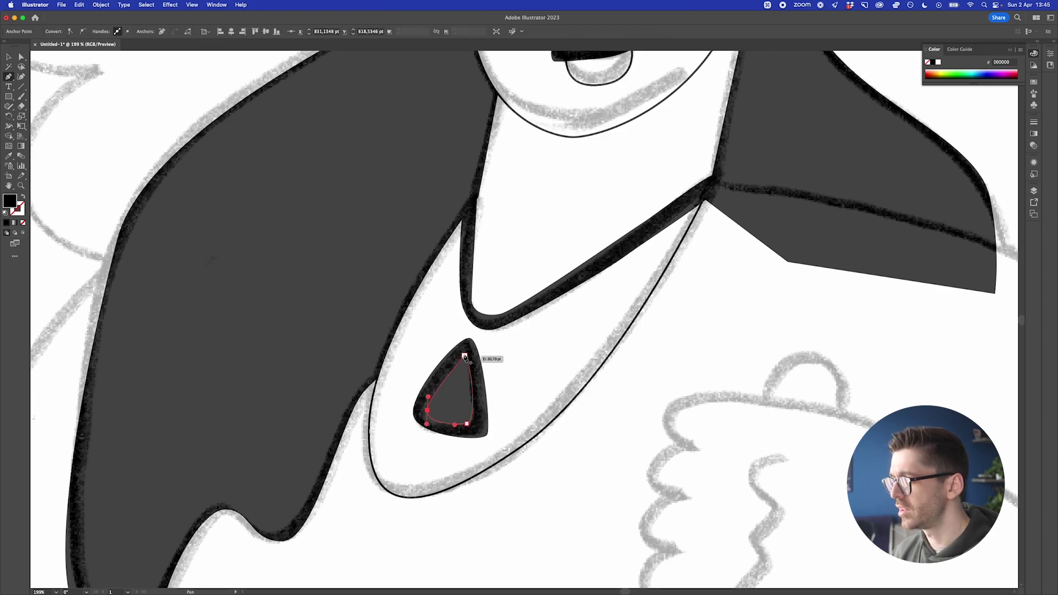
pyautogui.click(465, 356)
# Start the body outline at the shoulder beside the long hair, tracing down that sleeve and along the base beneath the hand and bowl
pyautogui.press('super+0')
pyautogui.click(391, 308)
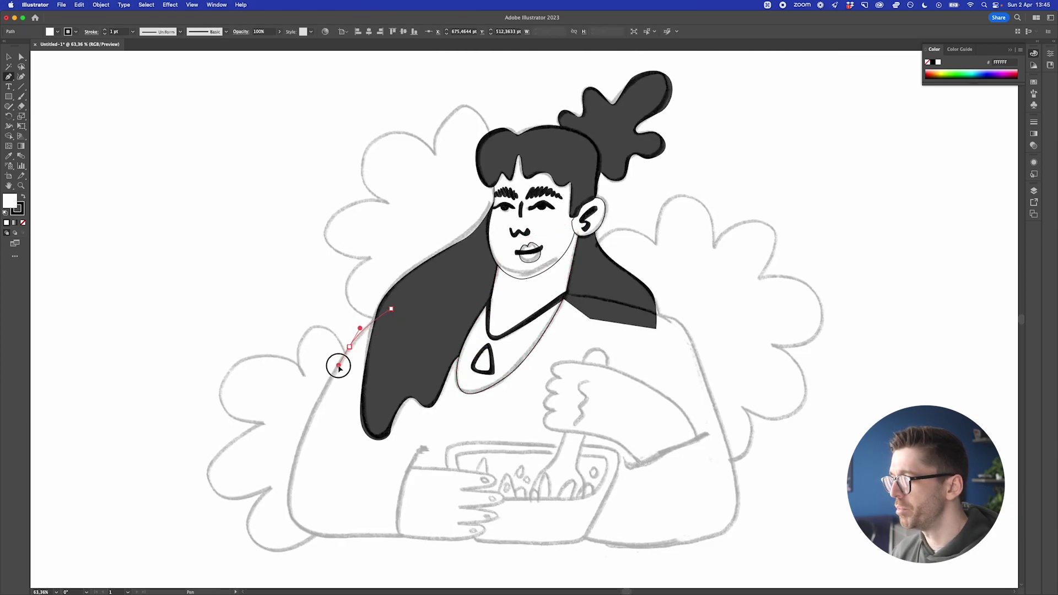
pyautogui.moveTo(339, 365); pyautogui.dragTo(333, 375)
pyautogui.moveTo(289, 487); pyautogui.dragTo(465, 519)
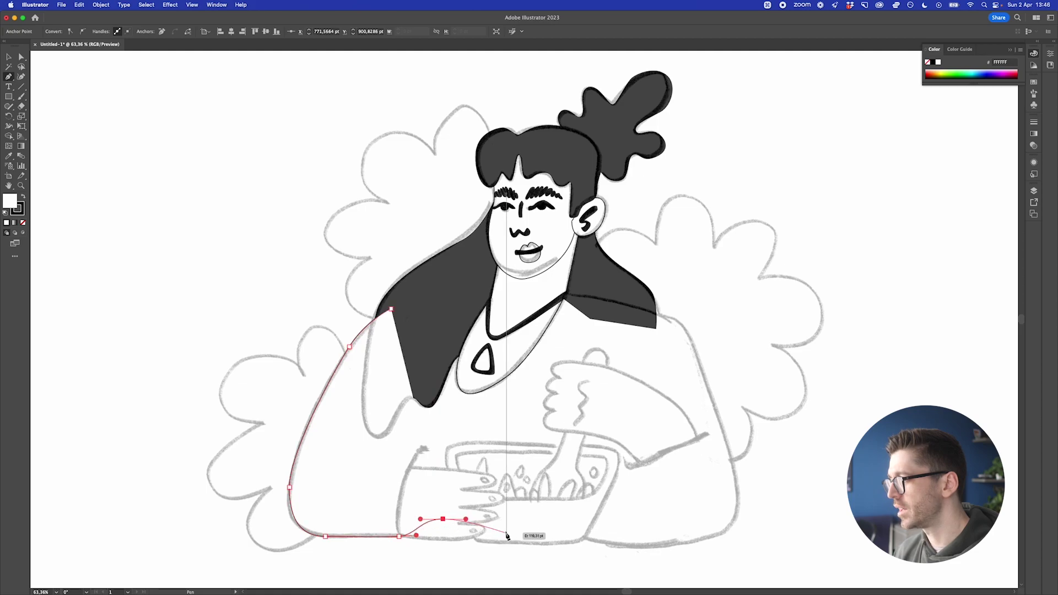
pyautogui.click(547, 531)
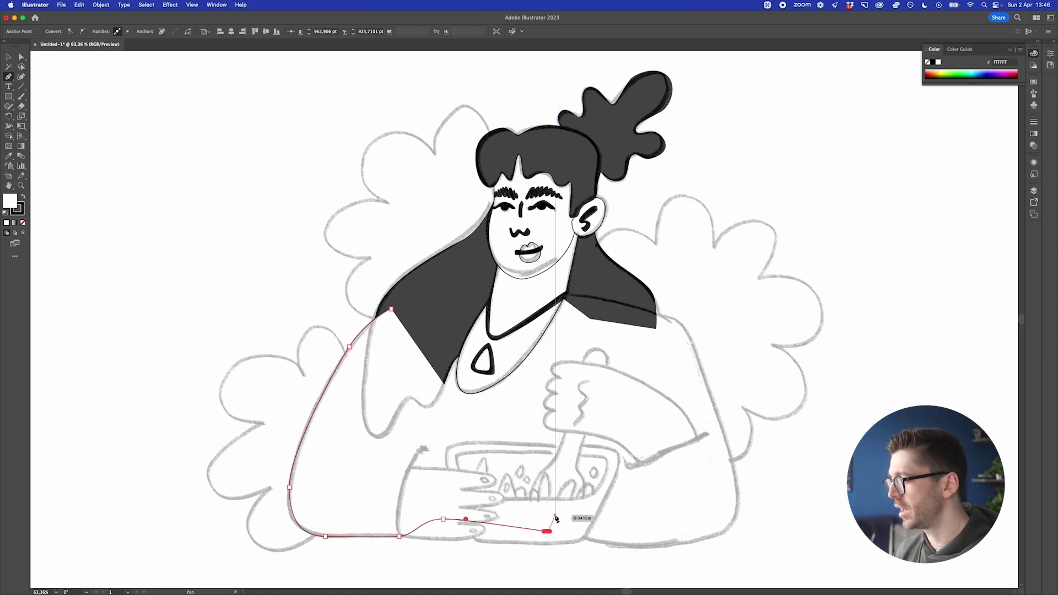
pyautogui.moveTo(623, 543); pyautogui.dragTo(667, 544)
# Continue the body outline up the stirring arm's outer sleeve and over the shoulders, closing it across the base of the neck
pyautogui.moveTo(735, 520); pyautogui.dragTo(750, 494)
pyautogui.press('super+z')
pyautogui.moveTo(739, 532); pyautogui.dragTo(748, 507)
pyautogui.moveTo(716, 399); pyautogui.dragTo(698, 363)
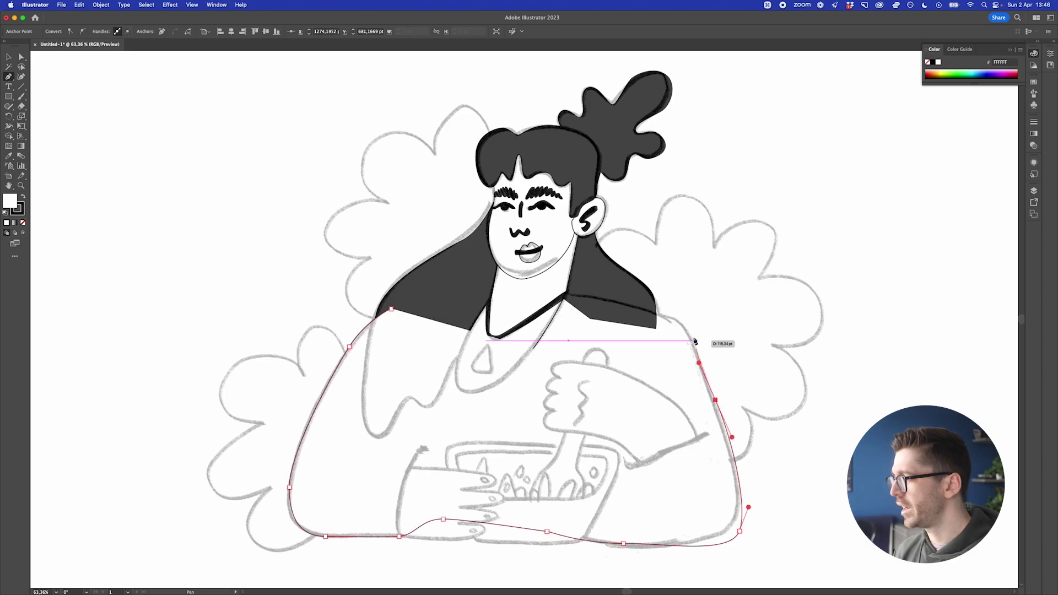
pyautogui.moveTo(680, 317); pyautogui.dragTo(650, 307)
pyautogui.press('super+z')
pyautogui.moveTo(538, 287); pyautogui.dragTo(511, 288)
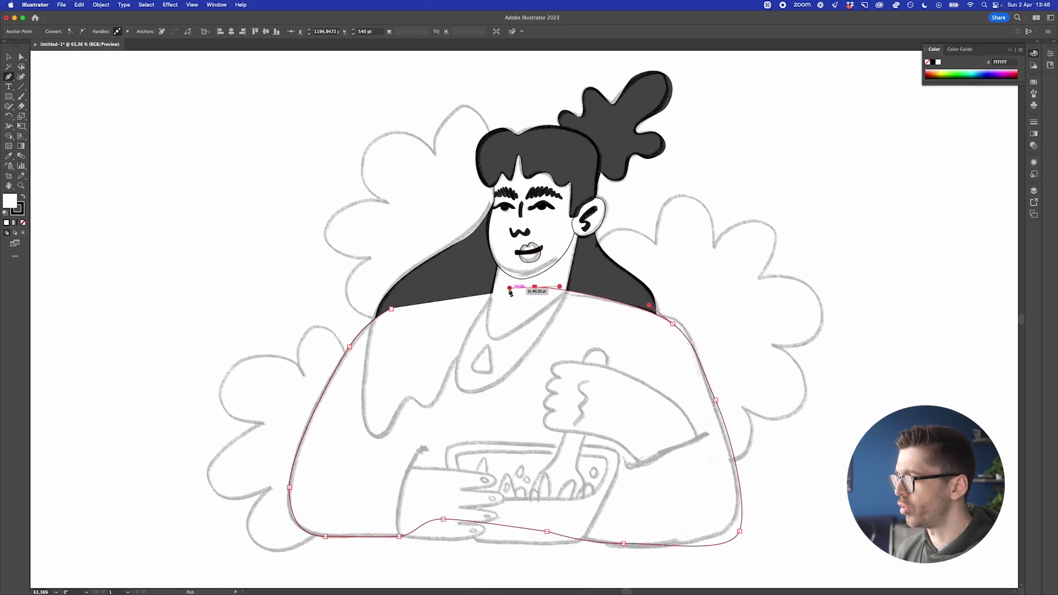
# Send the body shape backward behind the long hair, neck and necklace but in front of the hair behind the ear, and deselect it
pyautogui.press('v')
pyautogui.press('a')
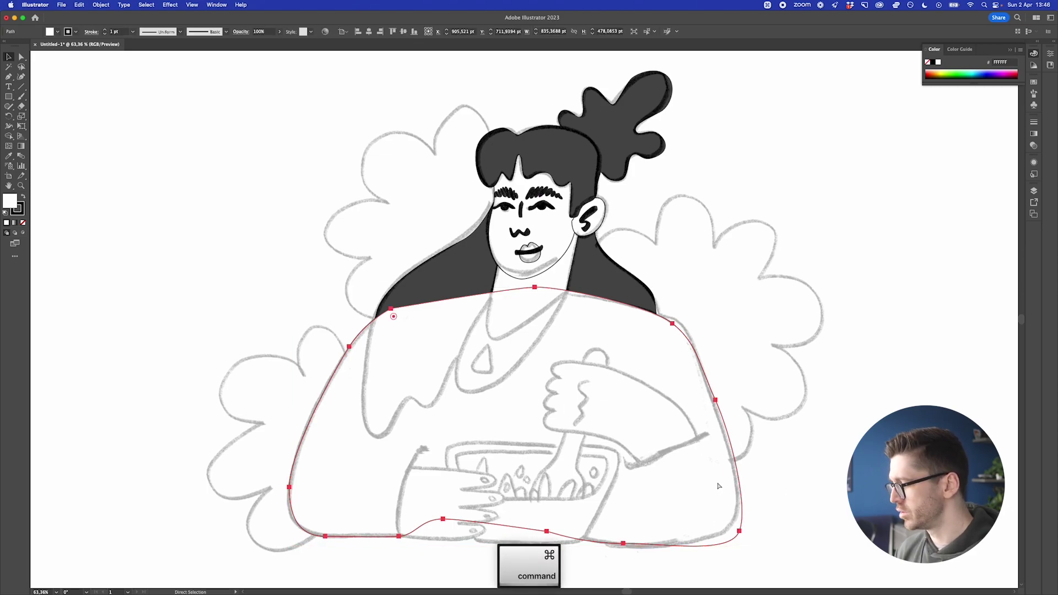
pyautogui.press('super+bracketleft')
pyautogui.press('super+bracketleft')
pyautogui.press('super+bracketleft')
pyautogui.press('super+bracketright')
pyautogui.press('v')
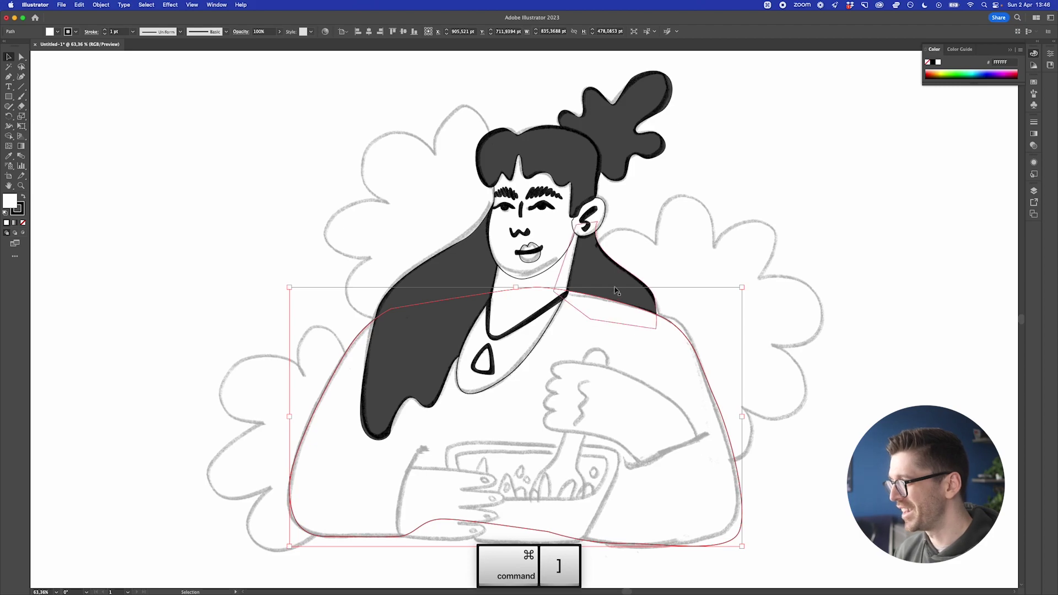
pyautogui.click(717, 471)
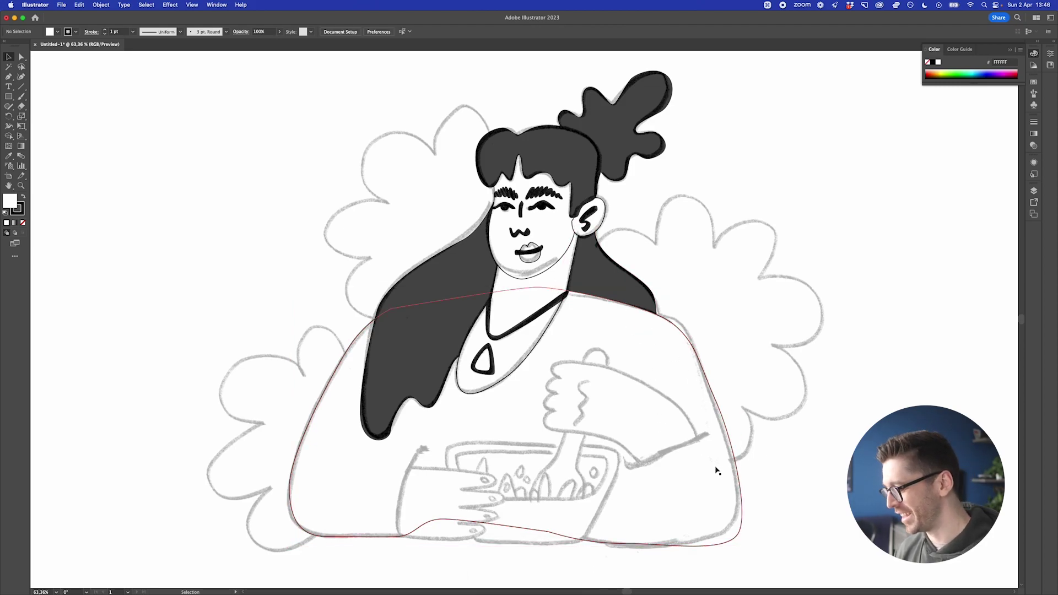
# Trace the lower edge and the two lowest fingers of the hand holding the bowl, starting at the wrist
pyautogui.press('p')
pyautogui.scroll(5, 449, 520)
pyautogui.click(328, 470)
pyautogui.moveTo(463, 487); pyautogui.dragTo(514, 487)
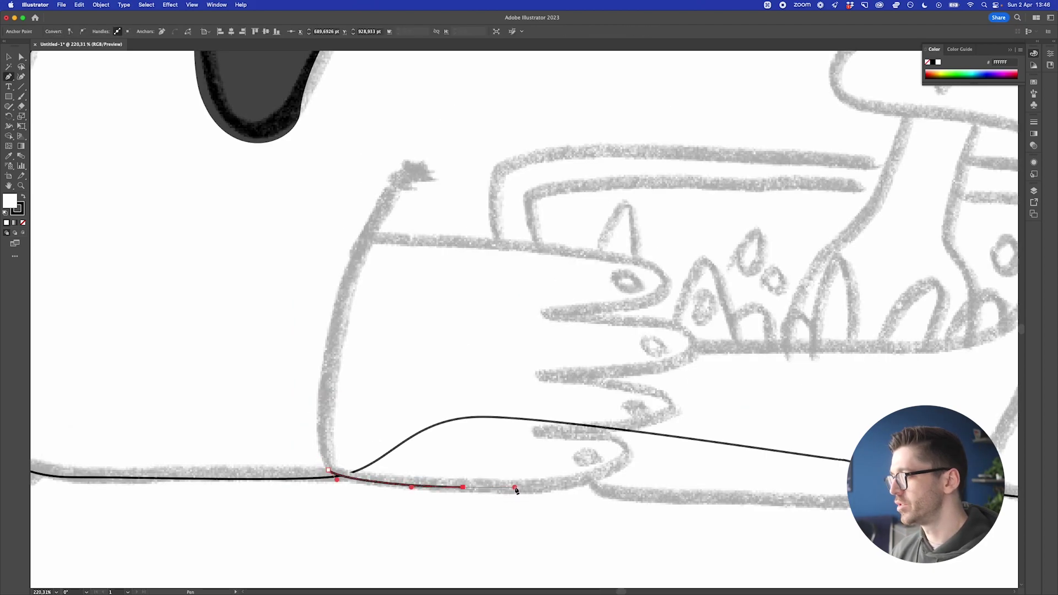
pyautogui.moveTo(631, 461); pyautogui.dragTo(632, 437)
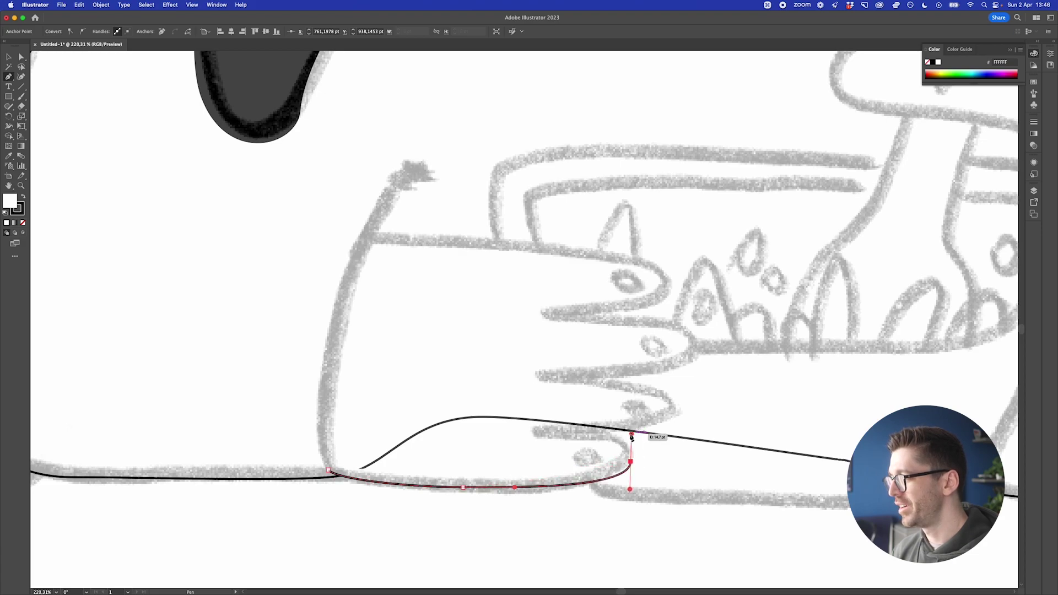
pyautogui.moveTo(544, 437); pyautogui.dragTo(531, 436)
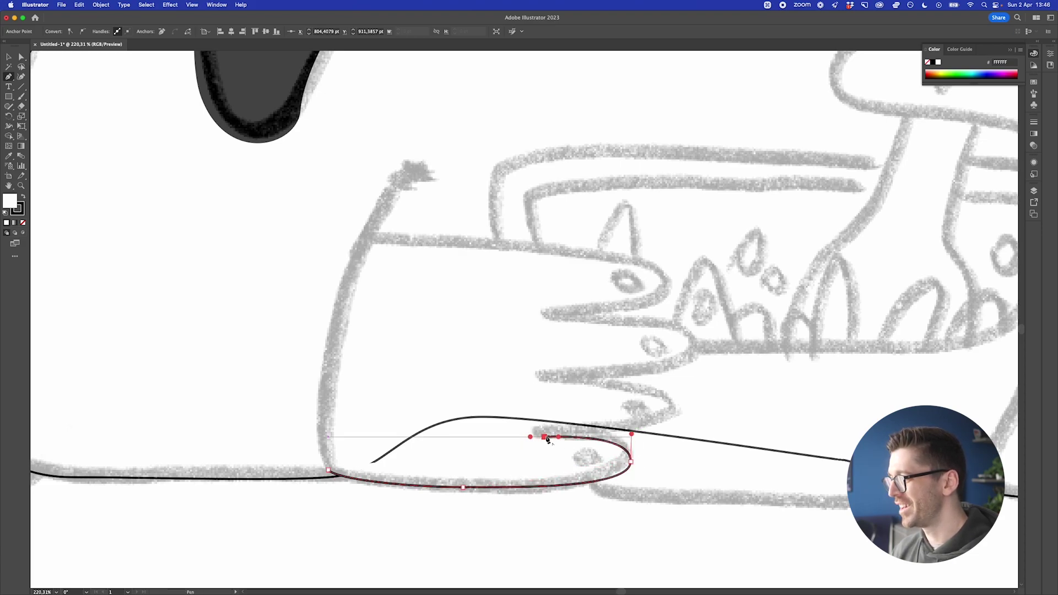
pyautogui.moveTo(662, 428); pyautogui.dragTo(687, 423)
pyautogui.moveTo(648, 385); pyautogui.dragTo(612, 386)
pyautogui.click(534, 379)
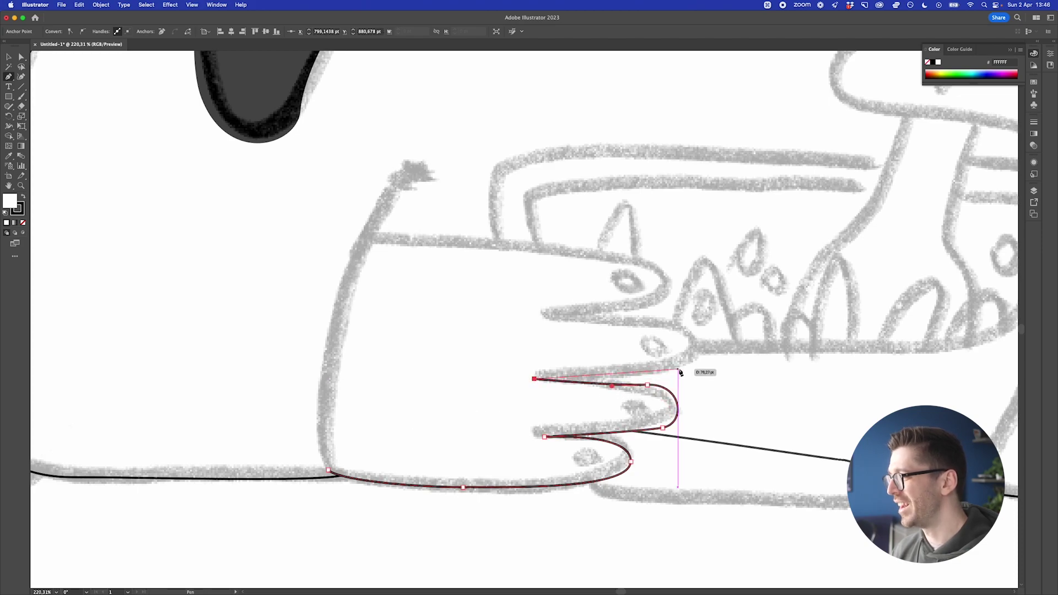
pyautogui.moveTo(697, 347); pyautogui.dragTo(698, 310)
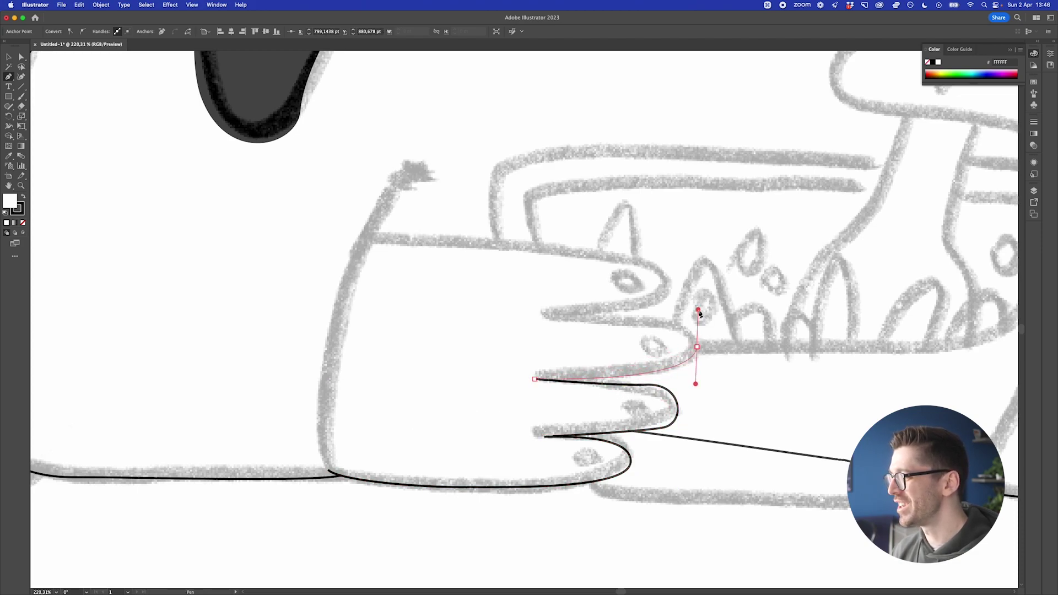
pyautogui.click(541, 318)
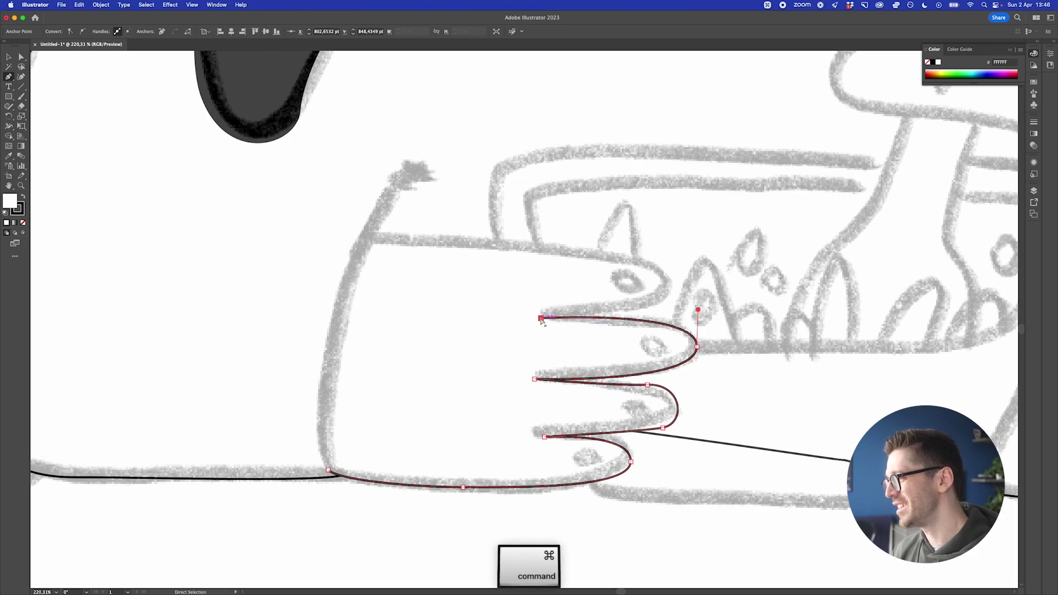
pyautogui.press('super+z')
pyautogui.press('super+z')
# Trace the two upper fingers with rounded tips and close the bowl-holding hand's outline along its top edge and wrist
pyautogui.moveTo(672, 368); pyautogui.dragTo(694, 364)
pyautogui.click(677, 326)
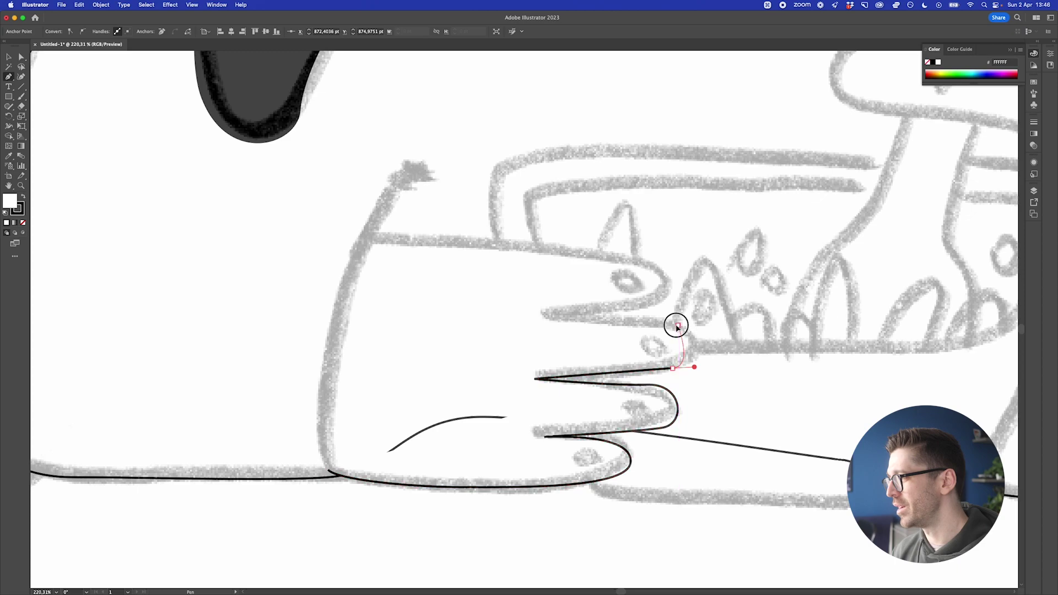
pyautogui.moveTo(650, 320); pyautogui.dragTo(670, 306)
pyautogui.click(543, 320)
pyautogui.press('super+z')
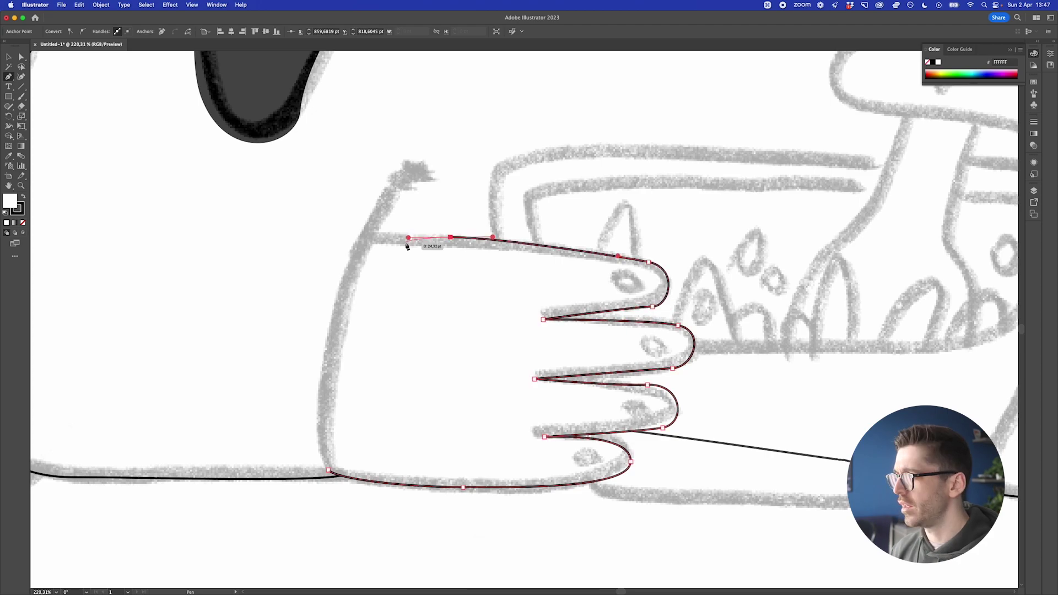
pyautogui.click(361, 237)
pyautogui.press('v')
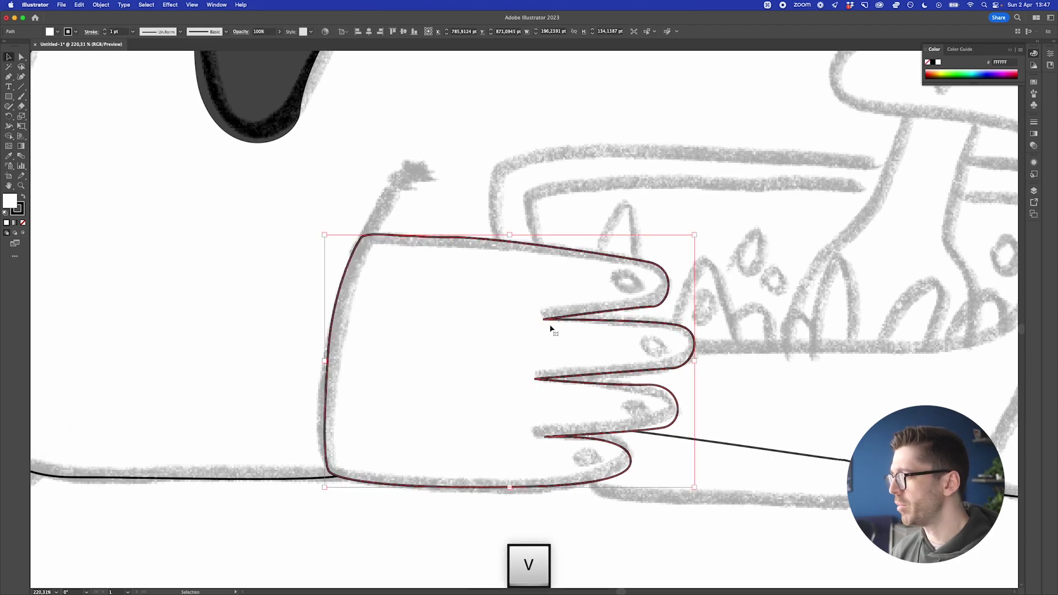
# Slightly round the sharp inner corners between the fingers of the bowl-holding hand
pyautogui.press('a')
pyautogui.click(544, 320)
pyautogui.keyDown('shift'); pyautogui.click(535, 380); pyautogui.keyUp('shift')
pyautogui.keyDown('shift'); pyautogui.click(544, 437); pyautogui.keyUp('shift')
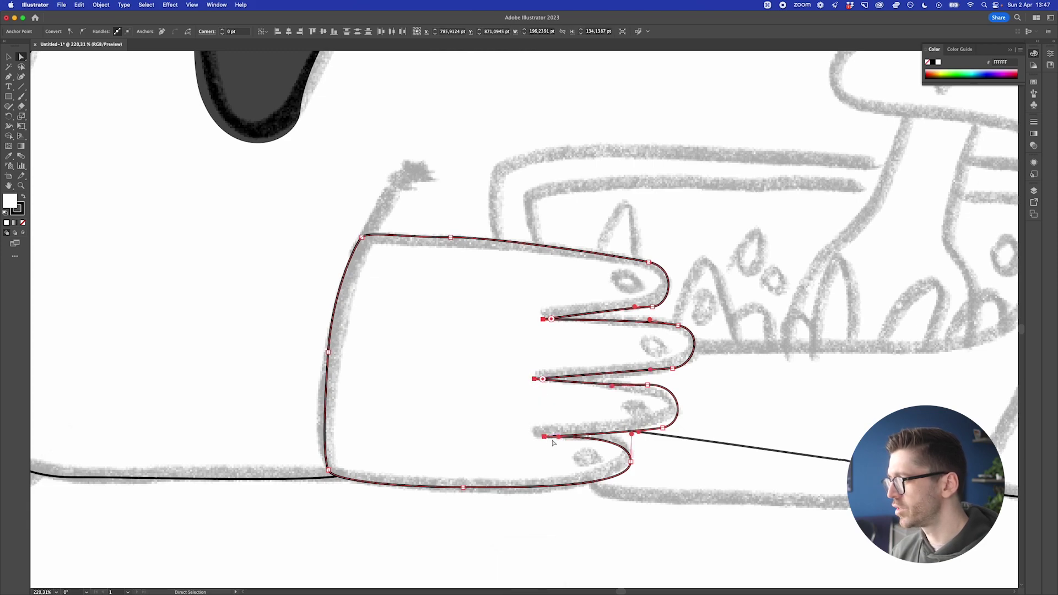
pyautogui.moveTo(551, 319); pyautogui.dragTo(558, 320)
pyautogui.click(629, 379)
# Trace closed oval fingernails on the fingertips of the hand holding the bowl
pyautogui.press('p')
pyautogui.moveTo(610, 281); pyautogui.dragTo(658, 275)
pyautogui.click(610, 281)
pyautogui.moveTo(634, 343); pyautogui.dragTo(686, 337)
pyautogui.click(634, 342)
pyautogui.moveTo(616, 403); pyautogui.dragTo(666, 422)
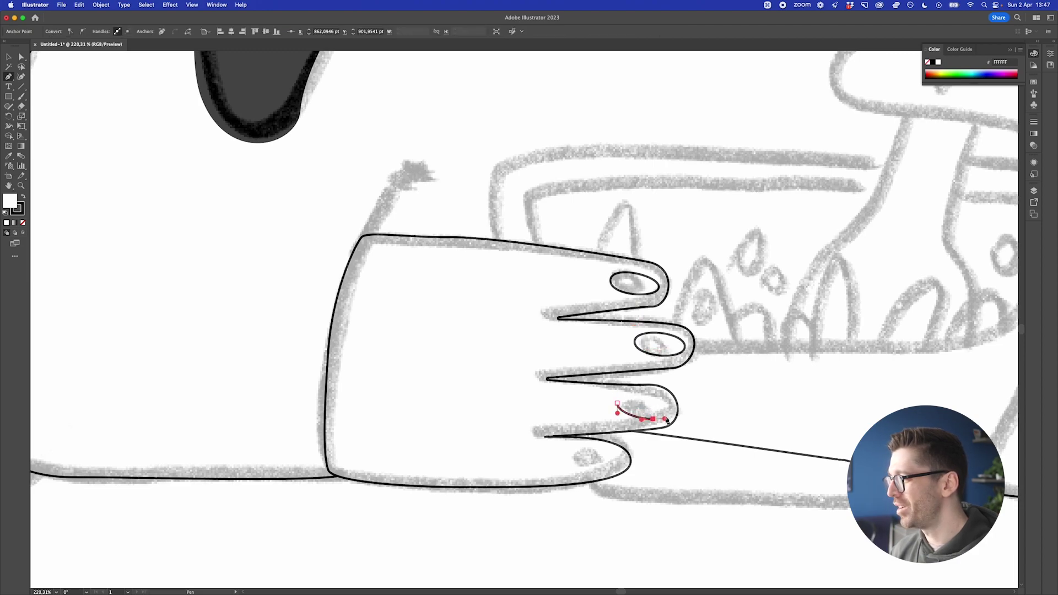
pyautogui.click(643, 393)
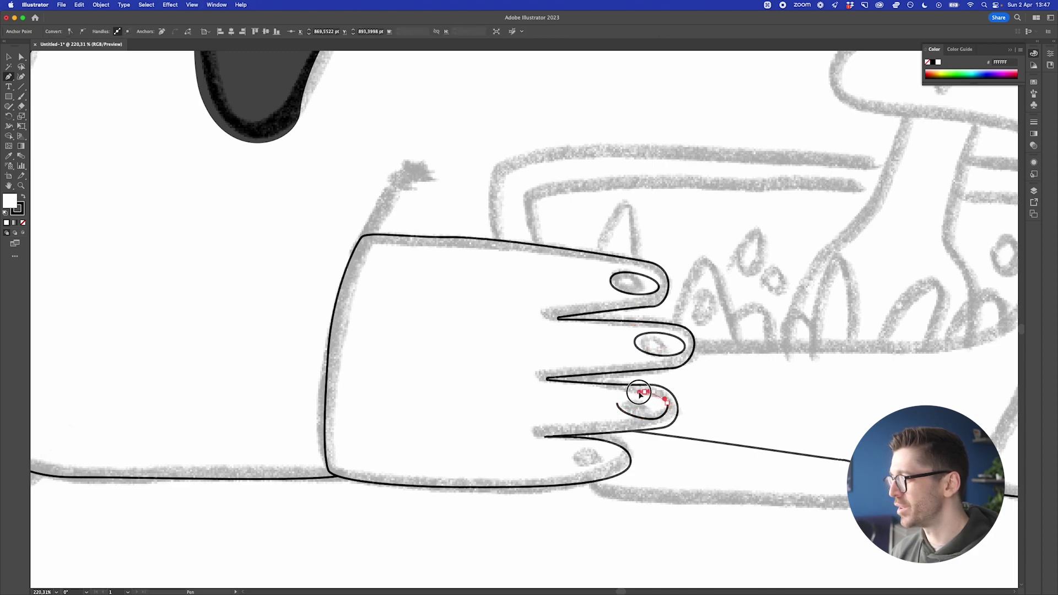
pyautogui.click(618, 403)
# Trace the stirring hand and forearm as a closed shape with four scalloped knuckles, extending its end past the sleeve cuff line
pyautogui.click(709, 351)
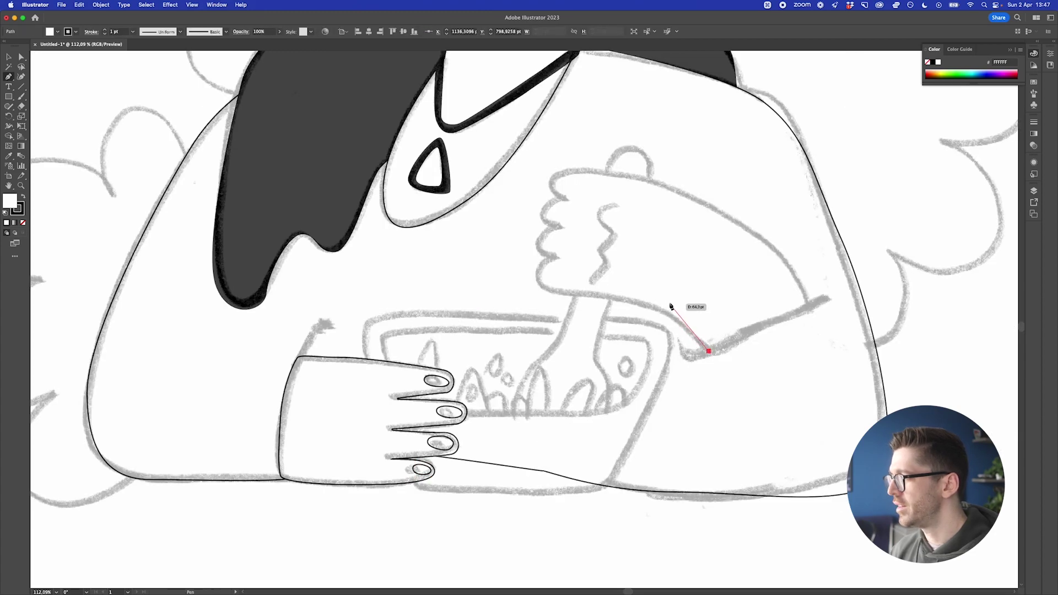
pyautogui.moveTo(663, 305); pyautogui.dragTo(629, 295)
pyautogui.click(538, 287)
pyautogui.moveTo(554, 258); pyautogui.dragTo(544, 227)
pyautogui.click(540, 240)
pyautogui.moveTo(563, 228); pyautogui.dragTo(548, 192)
pyautogui.click(568, 199)
pyautogui.click(709, 351)
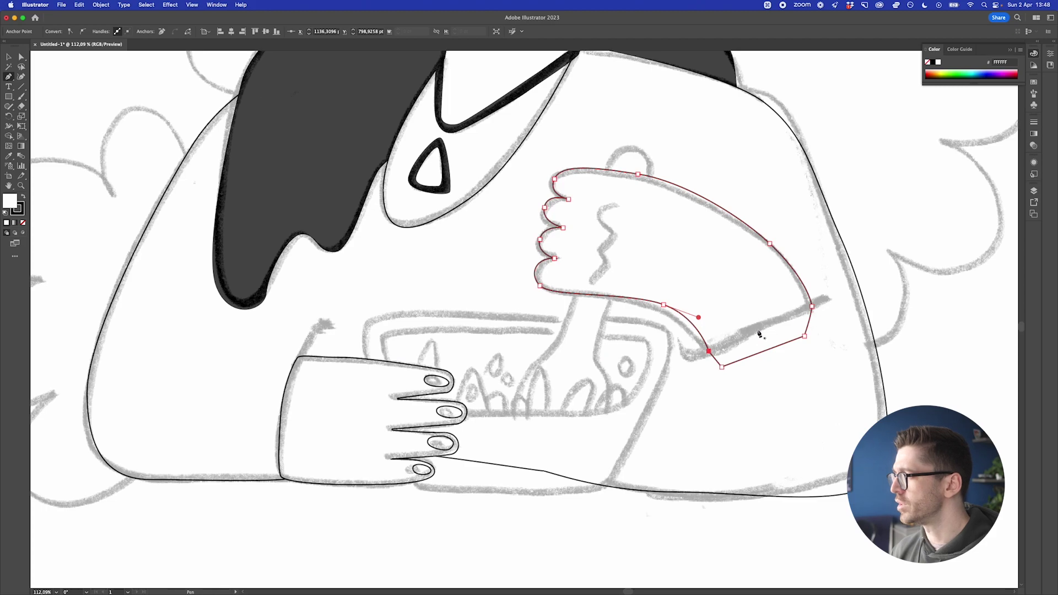
pyautogui.press('v')
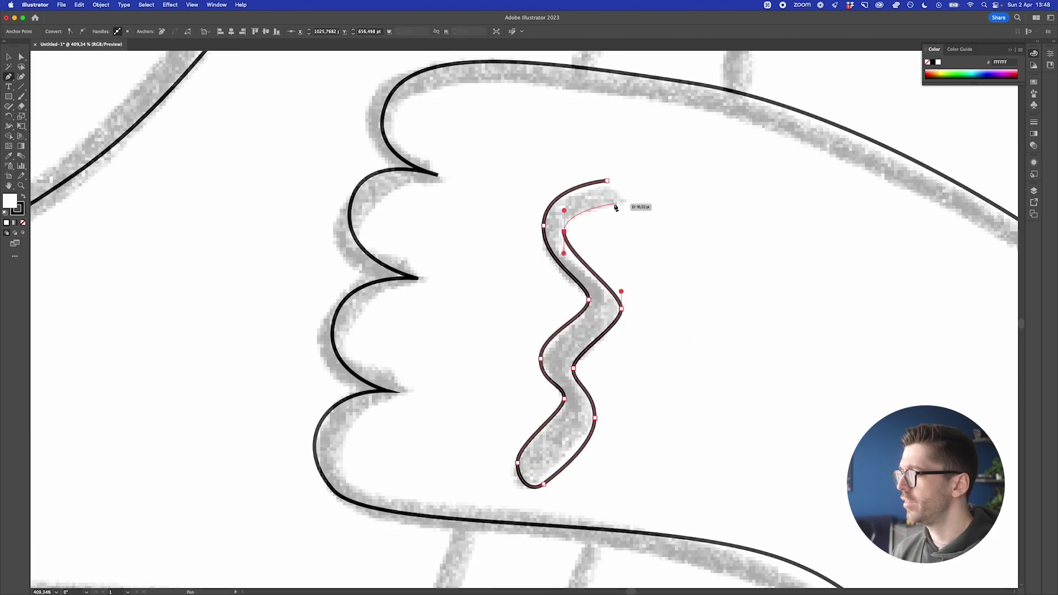
# Close the wavy line shape on the back of the stirring hand with a rounded upper end
pyautogui.moveTo(615, 204); pyautogui.dragTo(596, 174)
pyautogui.press('v')
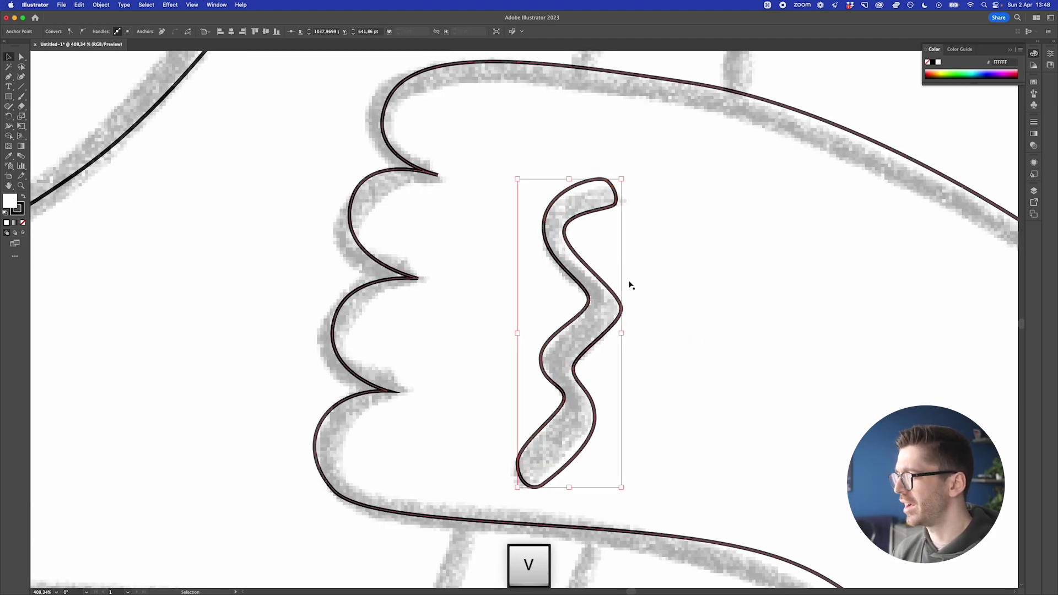
pyautogui.scroll(-3, 631, 284)
pyautogui.scroll(-2, 631, 284)
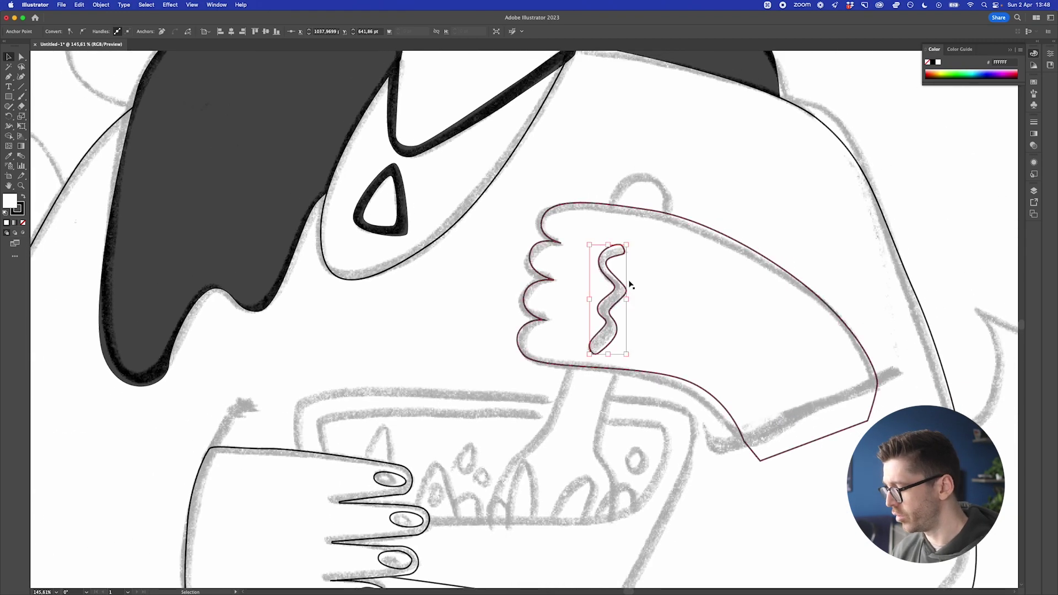
# Trace the stirring arm's sleeve cuff as a thin band with a hooked end, following the sketch across the forearm
pyautogui.press('p')
pyautogui.scroll(-2, 631, 284)
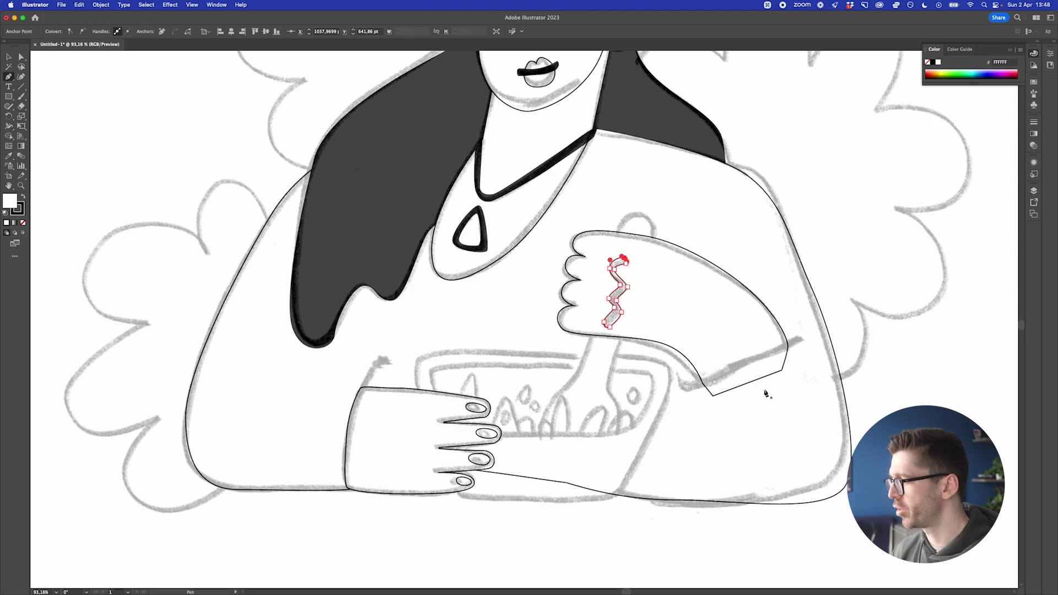
pyautogui.scroll(2, 725, 394)
pyautogui.click(633, 351)
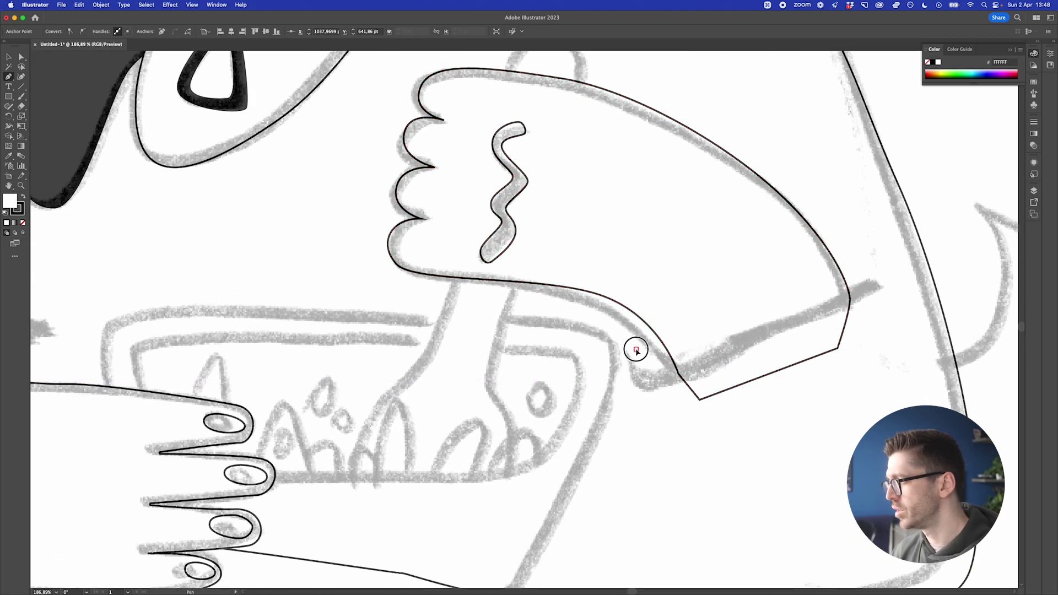
pyautogui.moveTo(623, 354); pyautogui.dragTo(623, 358)
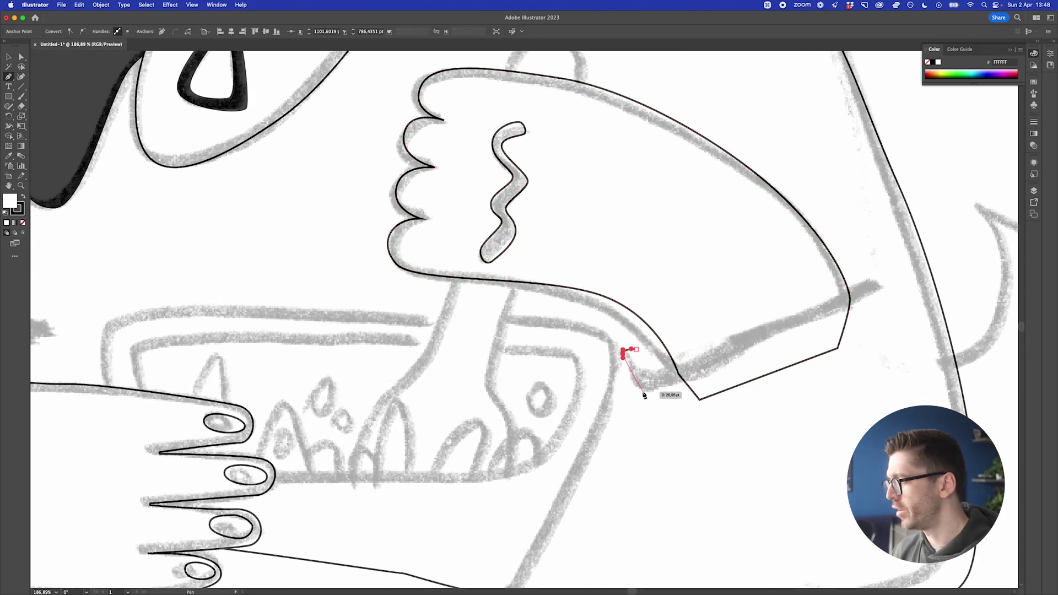
pyautogui.moveTo(774, 338); pyautogui.dragTo(815, 324)
pyautogui.moveTo(883, 287); pyautogui.dragTo(882, 279)
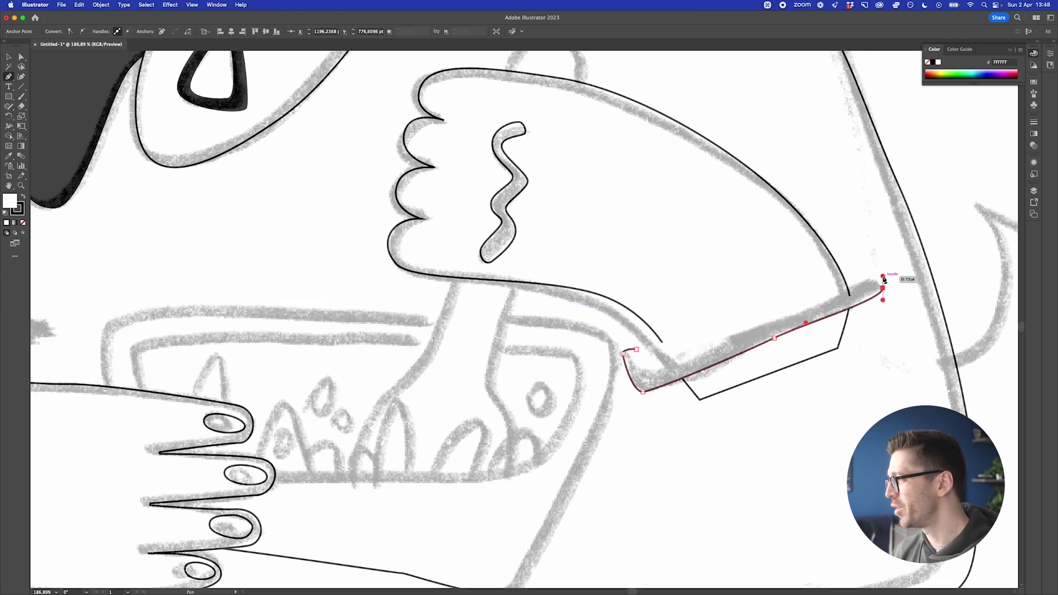
# Trace the bowl's outer outline as a closed shape with a slightly curved rim, tapering sides and a flat base
pyautogui.press('p')
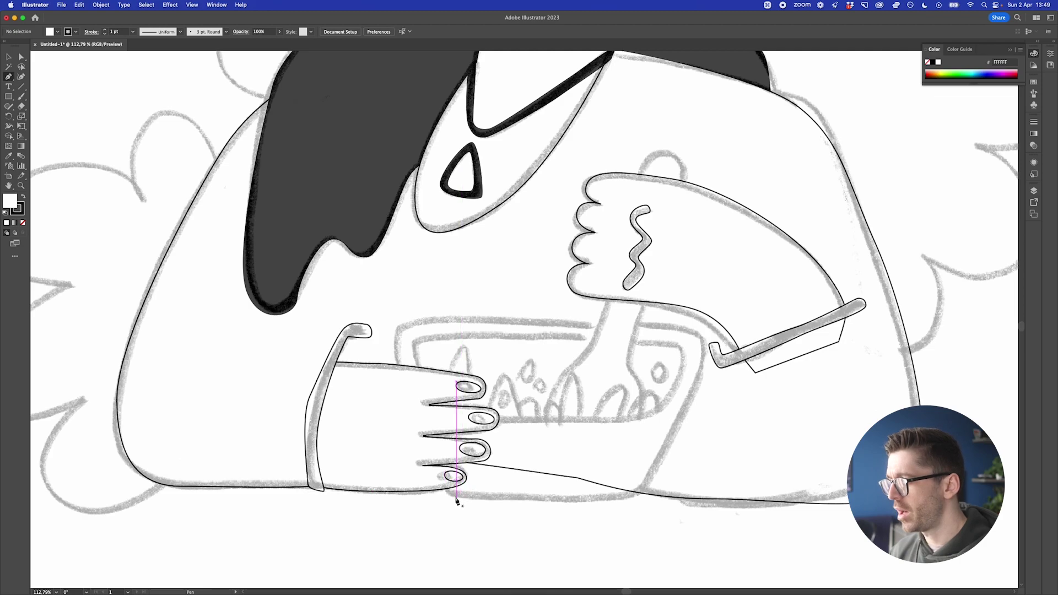
pyautogui.moveTo(456, 498); pyautogui.dragTo(445, 497)
pyautogui.moveTo(405, 401); pyautogui.dragTo(399, 363)
pyautogui.moveTo(400, 324); pyautogui.dragTo(408, 317)
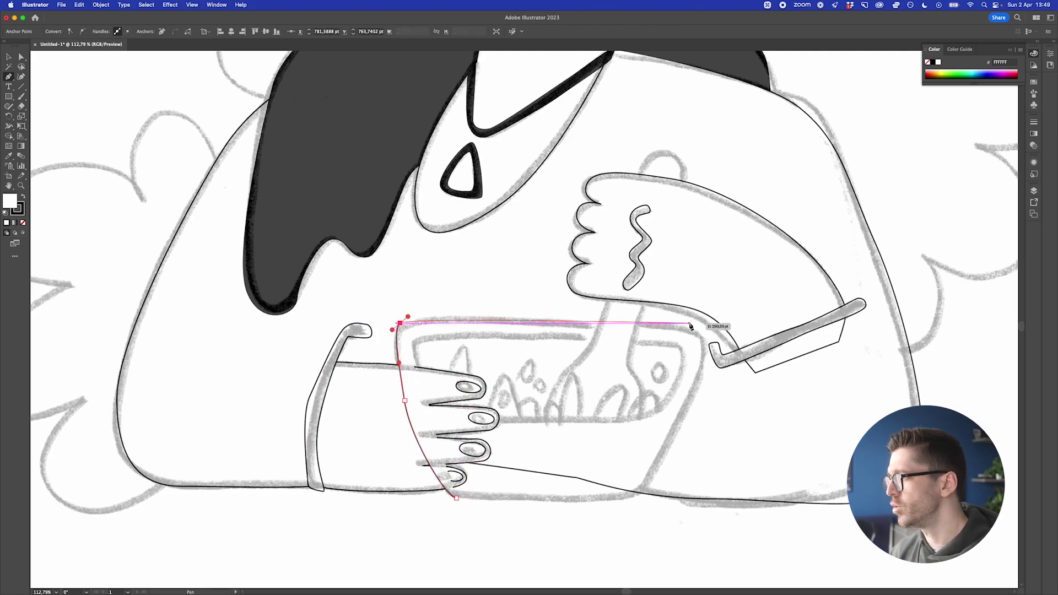
pyautogui.moveTo(558, 318); pyautogui.dragTo(585, 319)
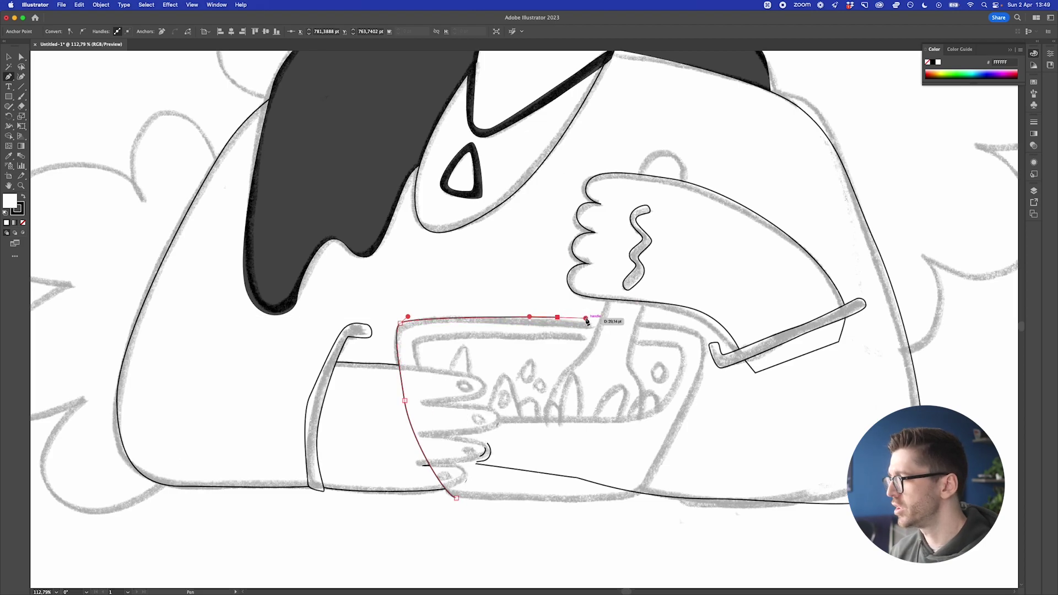
pyautogui.moveTo(699, 333); pyautogui.dragTo(709, 346)
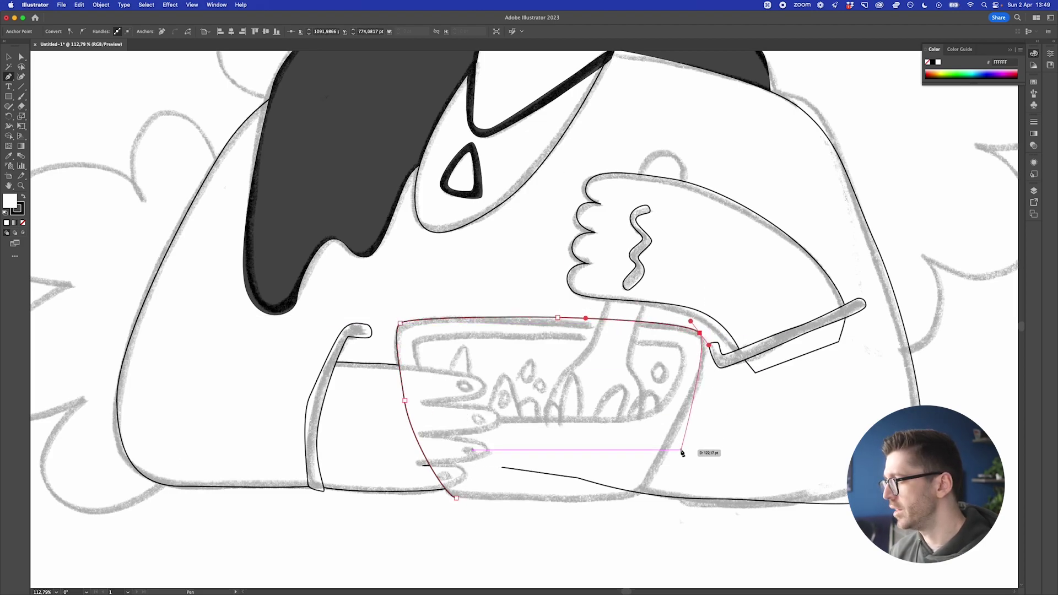
pyautogui.click(642, 498)
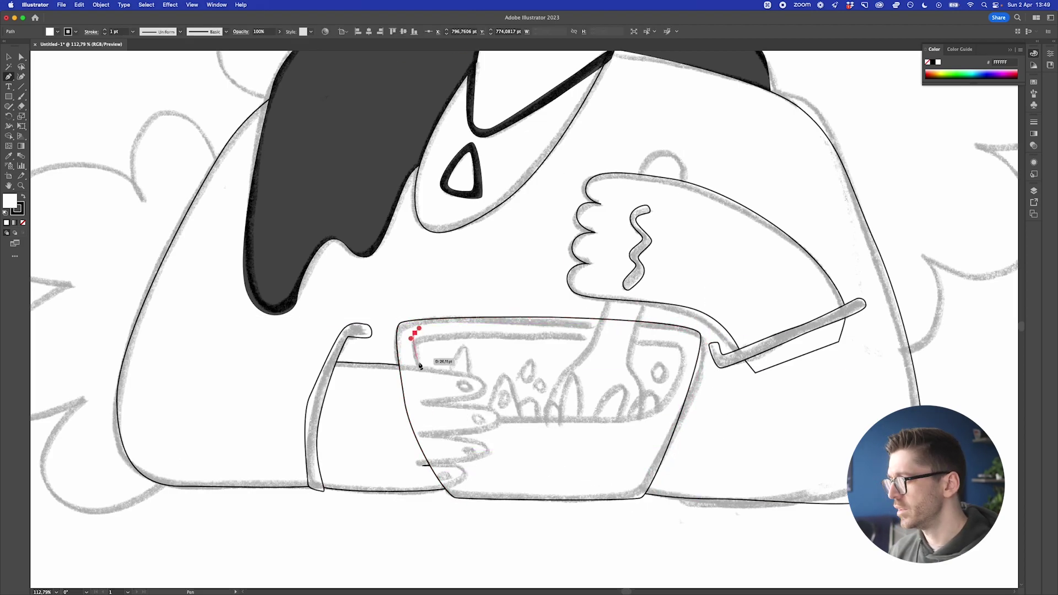
# Trace the bowl's inner opening as a closed shape with tapering sides, a flat lower edge and a slightly curved upper edge
pyautogui.moveTo(420, 365); pyautogui.dragTo(472, 419)
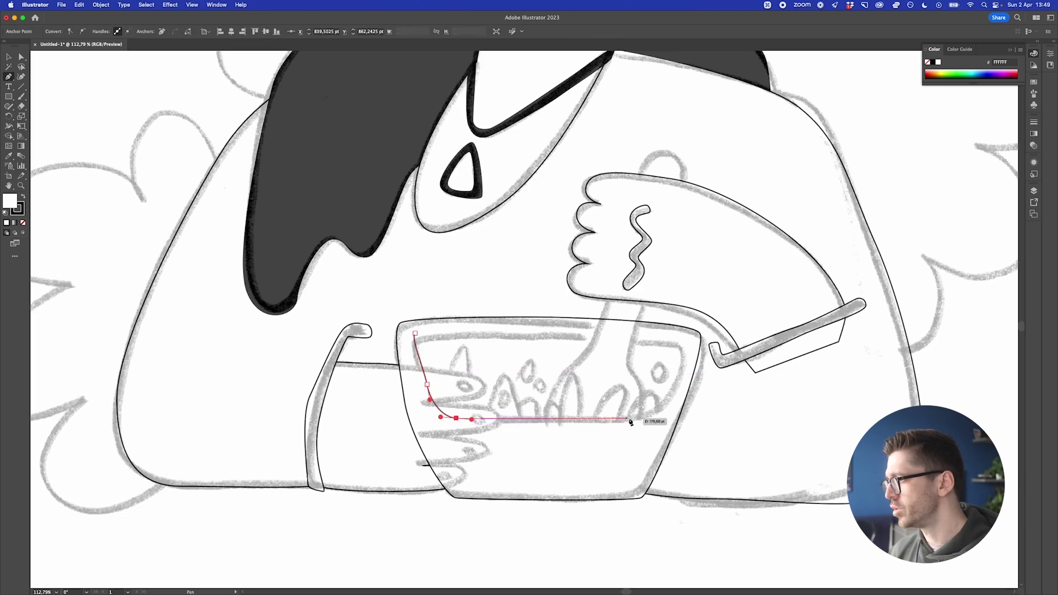
pyautogui.moveTo(654, 419); pyautogui.dragTo(665, 417)
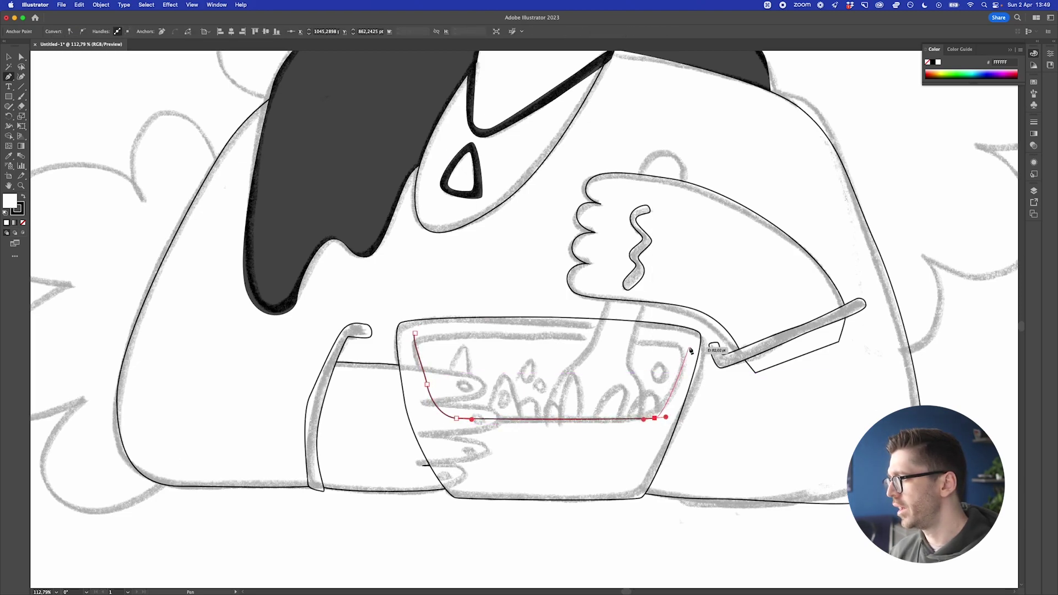
pyautogui.moveTo(688, 342); pyautogui.dragTo(686, 334)
pyautogui.moveTo(551, 326); pyautogui.dragTo(529, 330)
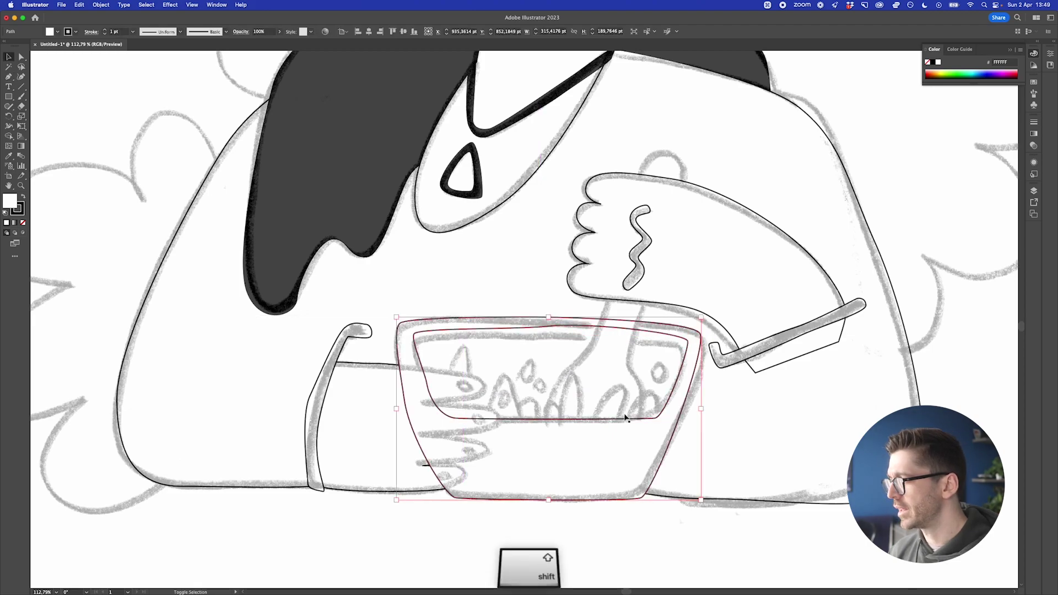
# Send the bowl's outer and inner shapes backward together until they sit behind the hand holding the bowl
pyautogui.keyDown('shift'); pyautogui.click(625, 420); pyautogui.keyUp('shift')
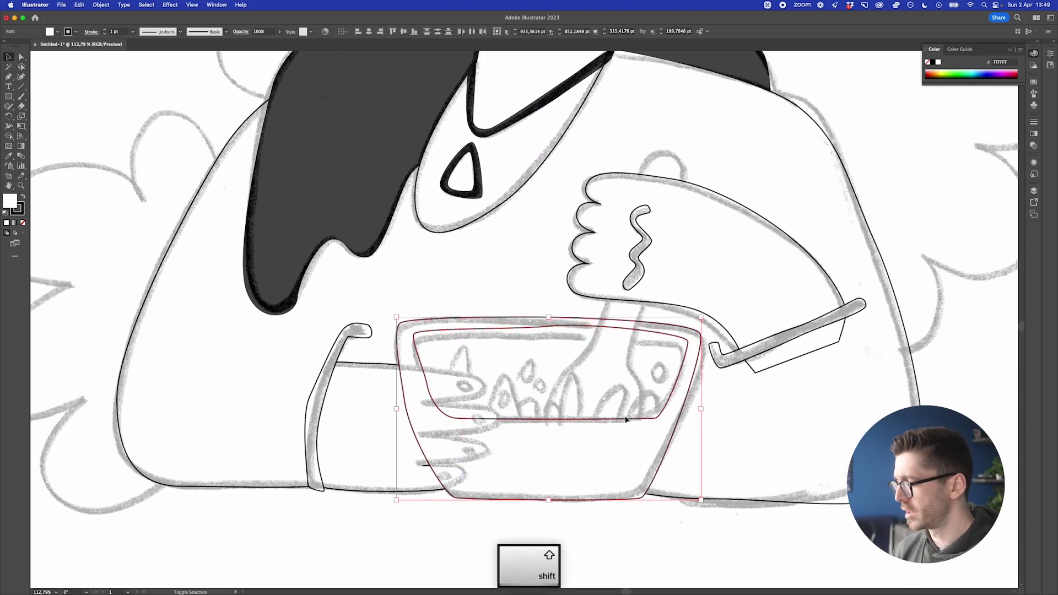
pyautogui.press('super+bracketleft')
pyautogui.press('super+[')
pyautogui.press('super+[')
pyautogui.press('super+[')
pyautogui.press('super+[')
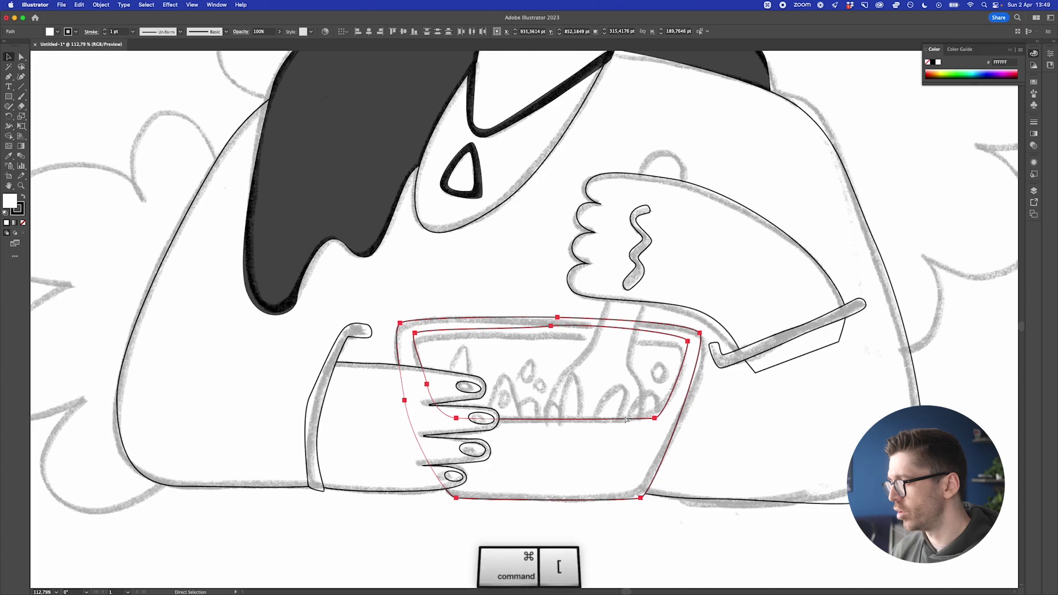
pyautogui.click(623, 508)
# Trace the two pointed food pieces nearest the holding hand's fingers as closed shapes with rounded tips
pyautogui.scroll(5, 612, 425)
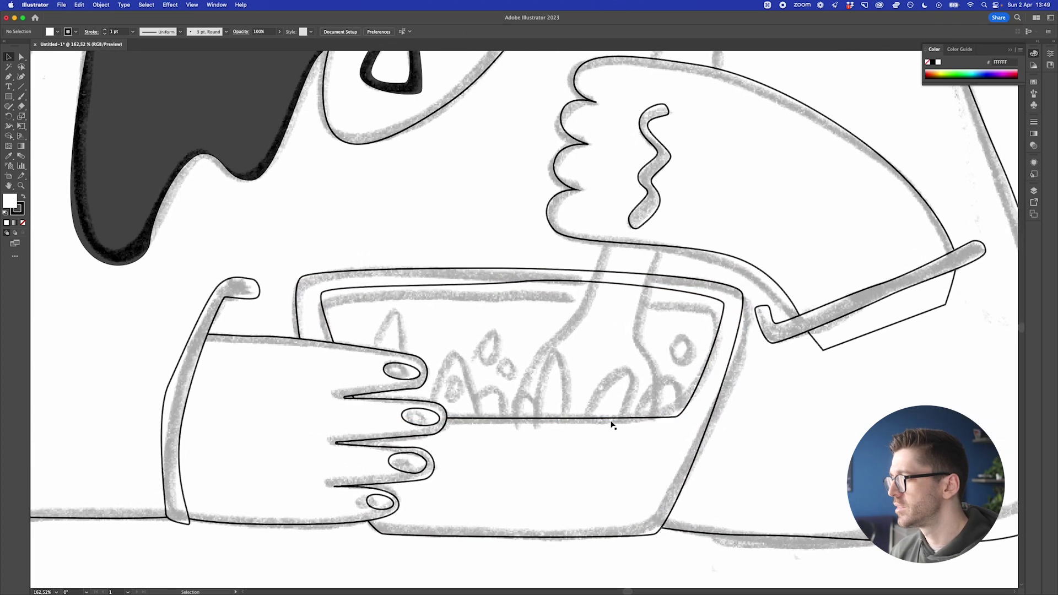
pyautogui.press('p')
pyautogui.click(325, 345)
pyautogui.moveTo(353, 289); pyautogui.dragTo(365, 289)
pyautogui.click(362, 345)
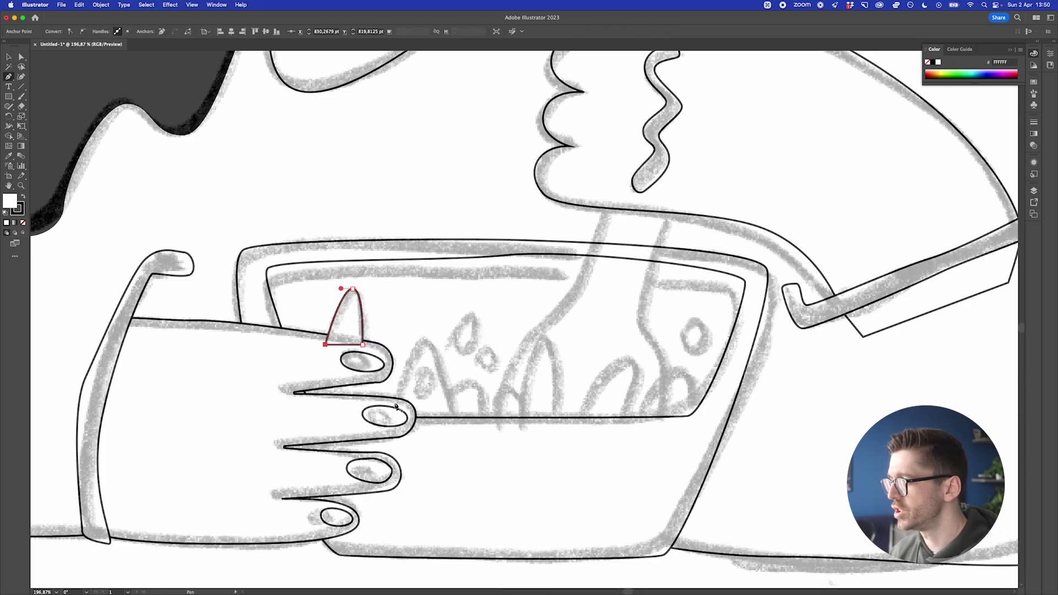
pyautogui.click(395, 402)
pyautogui.moveTo(434, 343); pyautogui.dragTo(451, 343)
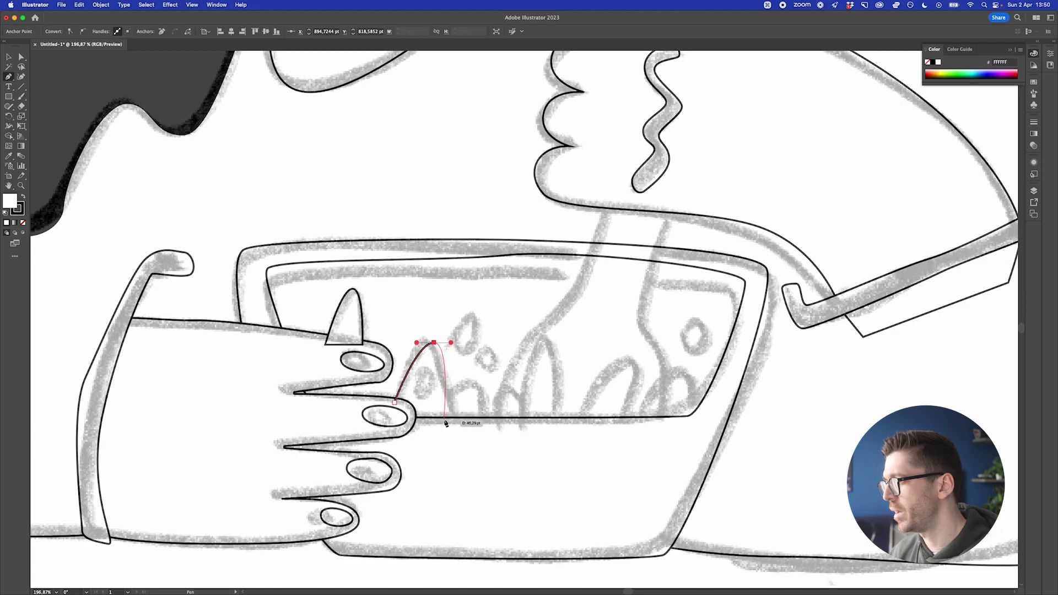
pyautogui.click(439, 433)
pyautogui.click(384, 427)
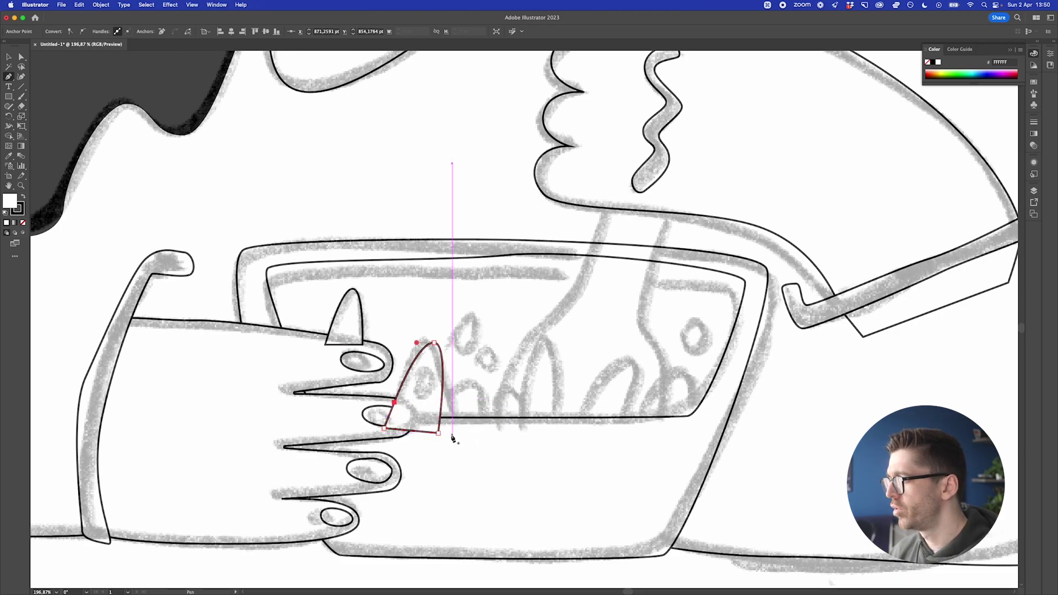
# Trace the remaining food pieces along the lower edge of the bowl's opening as separate closed shapes extending below that edge
pyautogui.press('cmd+z')
pyautogui.click(447, 433)
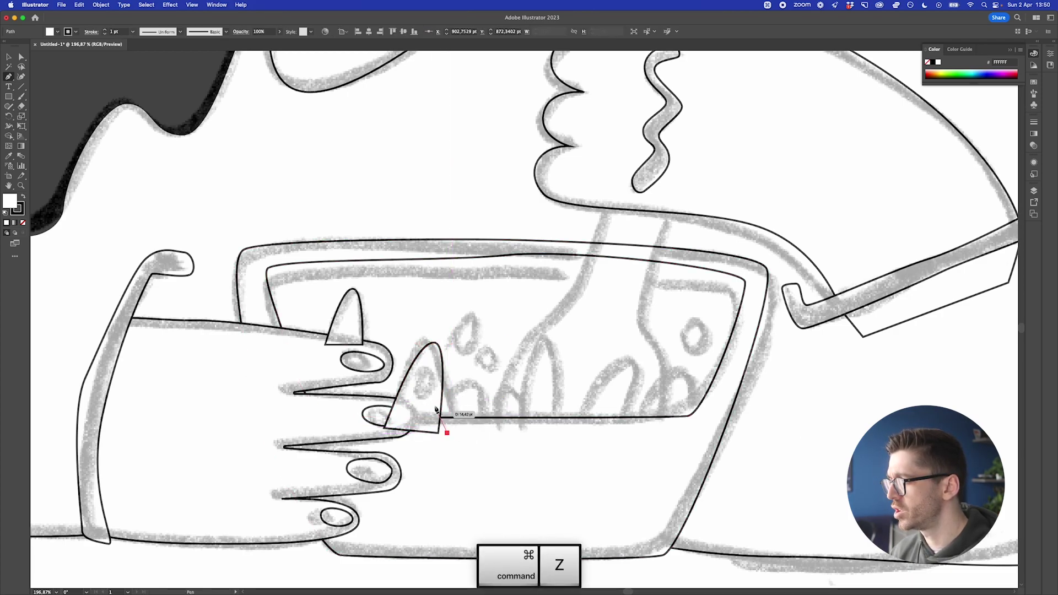
pyautogui.moveTo(434, 398)
pyautogui.mouseDown()
pyautogui.moveTo(434, 389)
pyautogui.moveTo(488, 390)
pyautogui.moveTo(503, 373)
pyautogui.mouseUp()
pyautogui.click(478, 458)
pyautogui.click(447, 433)
pyautogui.click(502, 435)
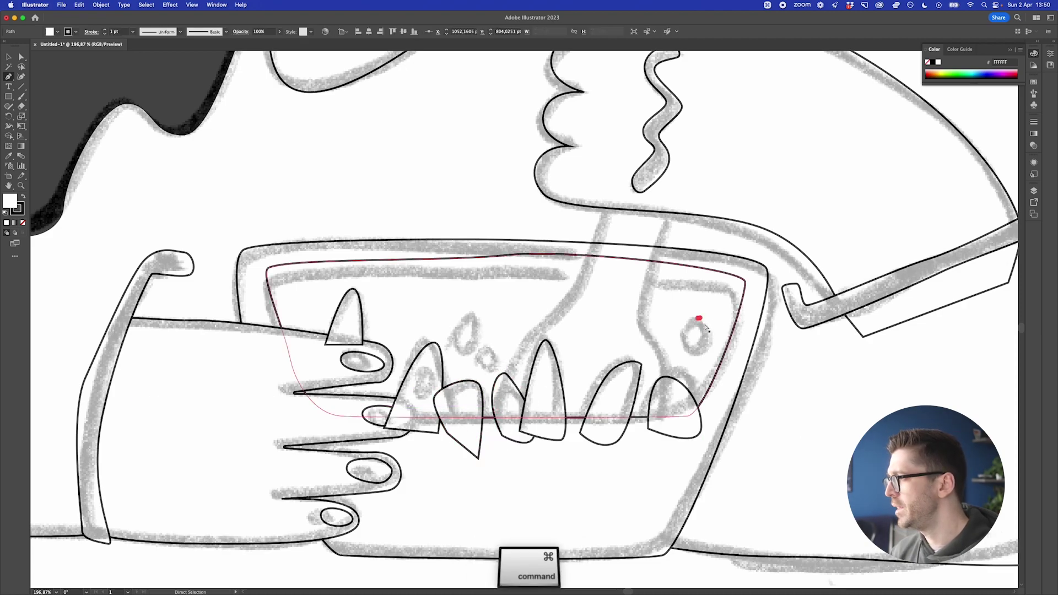
# Trace the small loose food bits above the larger pieces, including an oval at the opening's right side and a teardrop near its middle
pyautogui.press('super+z')
pyautogui.moveTo(701, 318)
pyautogui.mouseDown()
pyautogui.moveTo(710, 323)
pyautogui.moveTo(685, 350)
pyautogui.moveTo(714, 322)
pyautogui.mouseUp()
pyautogui.moveTo(461, 352); pyautogui.dragTo(451, 353)
pyautogui.click(454, 330)
pyautogui.moveTo(457, 315); pyautogui.dragTo(483, 305)
pyautogui.moveTo(479, 342)
pyautogui.mouseDown()
pyautogui.moveTo(477, 352)
pyautogui.moveTo(453, 353)
pyautogui.mouseUp()
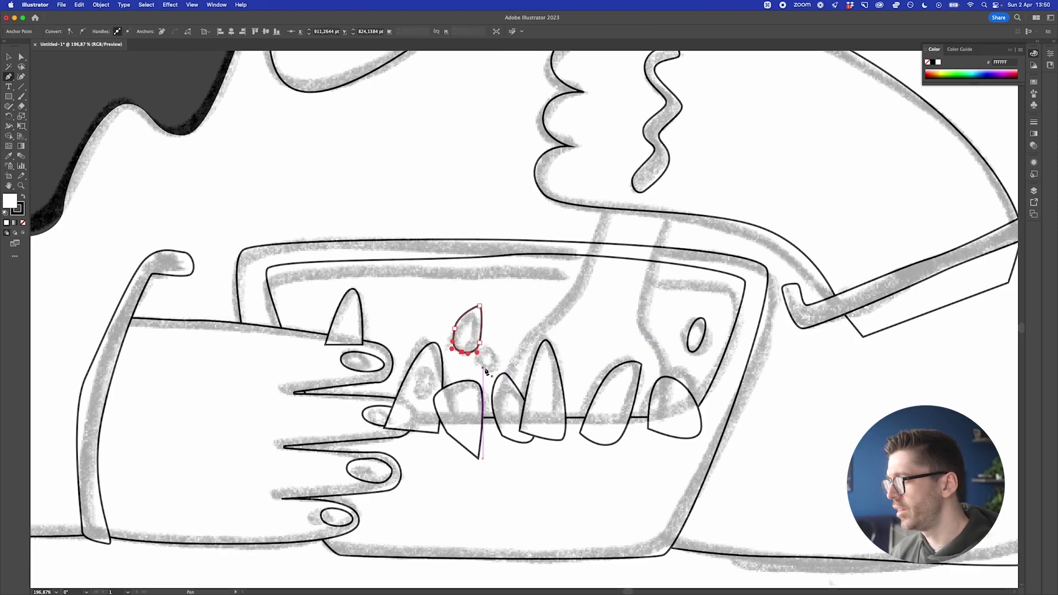
# Trace the mixing spoon as one closed shape, from the rounded handle end above the stirring hand to the wide head in the bowl
pyautogui.press('p')
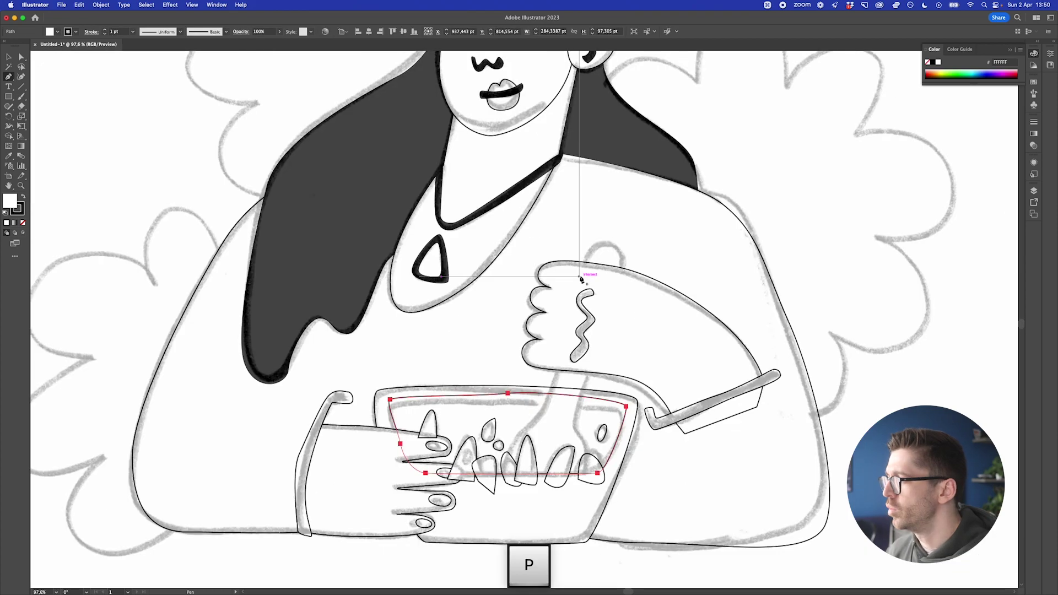
pyautogui.click(581, 280)
pyautogui.click(582, 279)
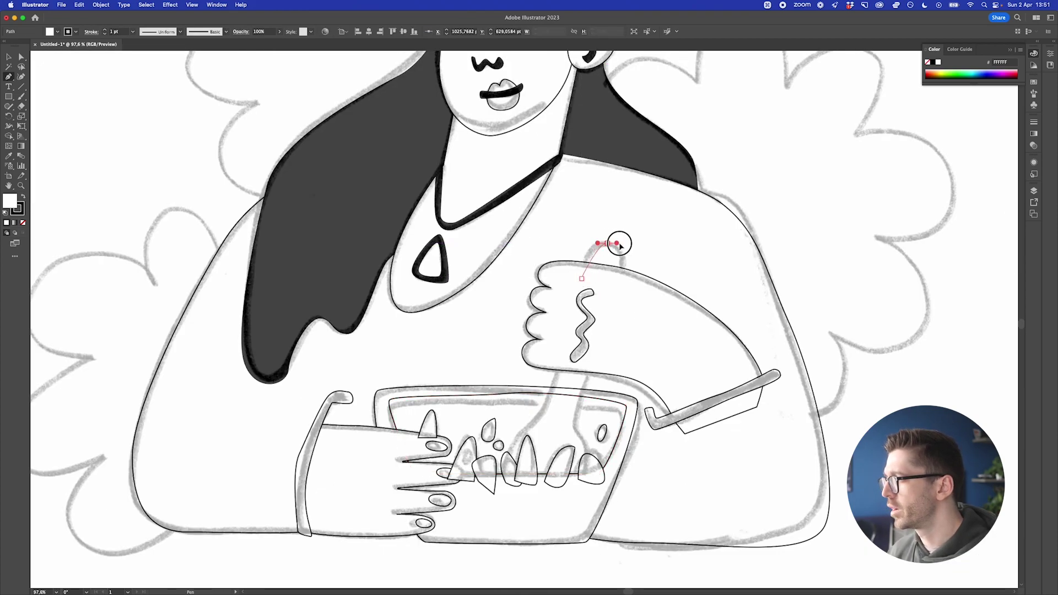
pyautogui.moveTo(607, 243); pyautogui.dragTo(630, 244)
pyautogui.click(619, 289)
pyautogui.click(591, 365)
pyautogui.moveTo(575, 425); pyautogui.dragTo(580, 437)
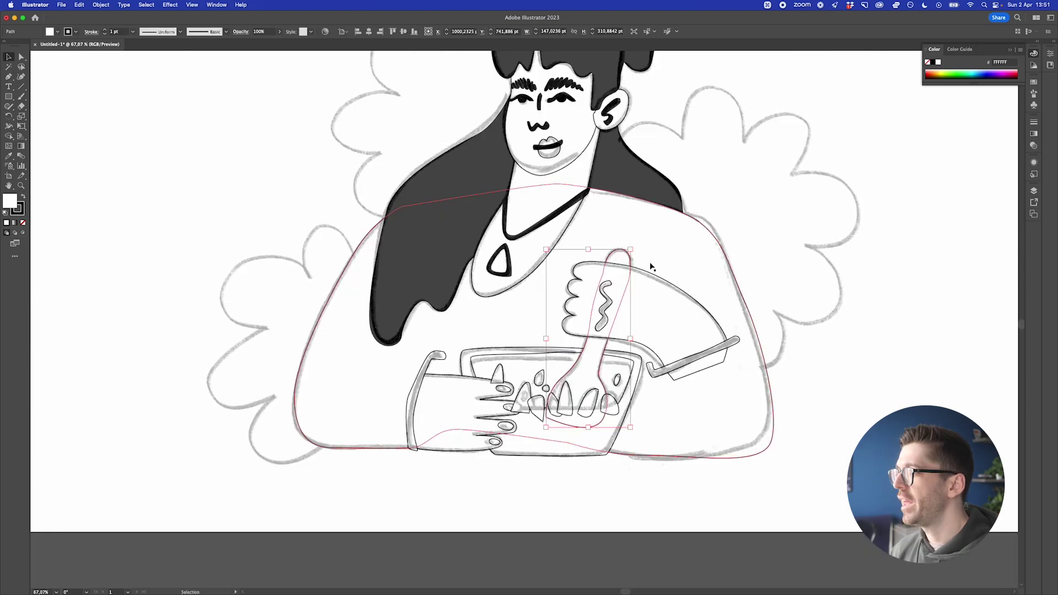
# Trace the four scalloped lobes of the cloud shape beside the woman's head, from her hair down towards her shoulder
pyautogui.scroll(-2, 651, 267)
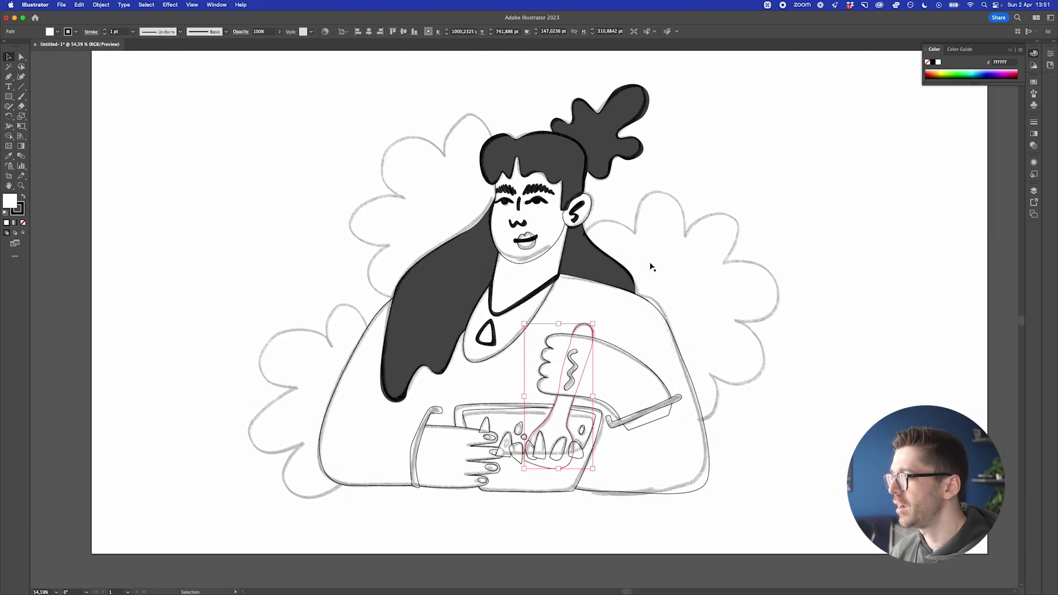
pyautogui.press('p')
pyautogui.click(495, 148)
pyautogui.moveTo(469, 114); pyautogui.dragTo(443, 115)
pyautogui.click(444, 154)
pyautogui.moveTo(391, 148); pyautogui.dragTo(370, 174)
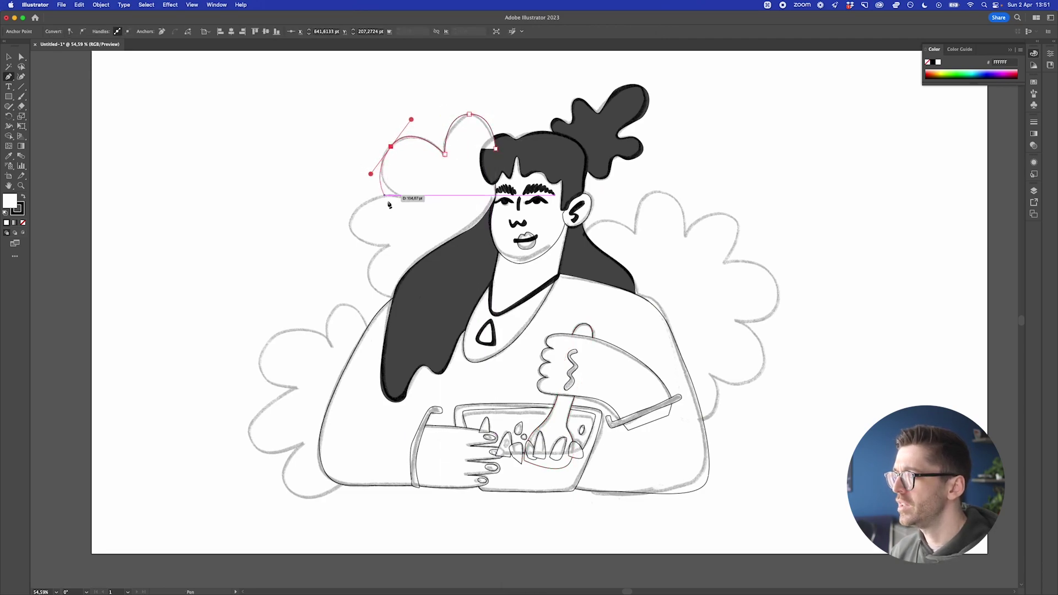
pyautogui.click(404, 197)
pyautogui.moveTo(354, 214); pyautogui.dragTo(350, 238)
pyautogui.click(389, 243)
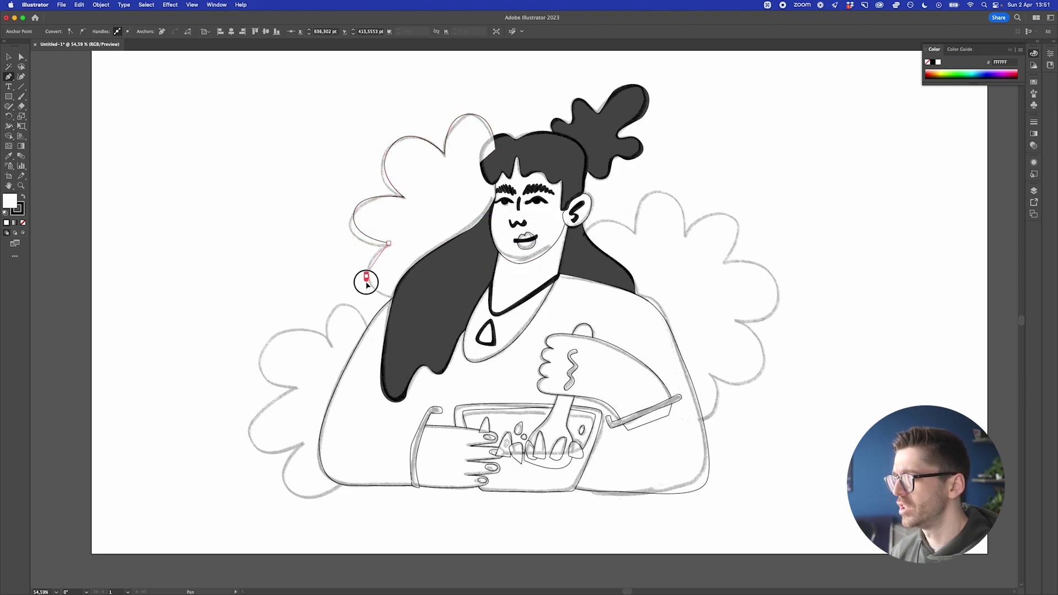
pyautogui.moveTo(366, 276); pyautogui.dragTo(367, 296)
# Close the cloud shape beside the head with straight segments overlapping the long hair and face, and deselect it
pyautogui.click(418, 281)
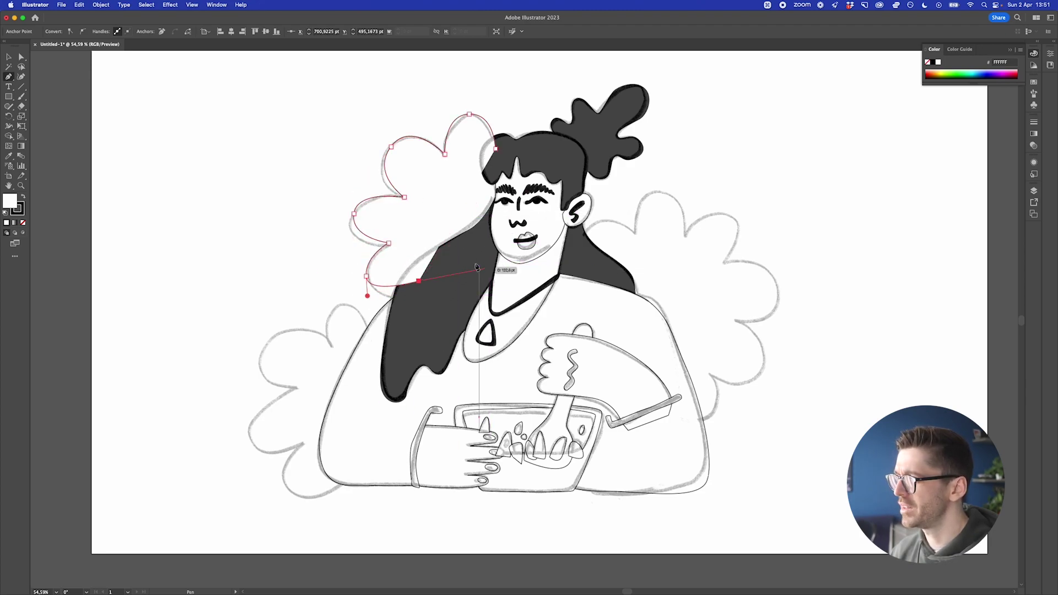
pyautogui.click(472, 259)
pyautogui.click(508, 220)
pyautogui.click(495, 149)
pyautogui.press('v')
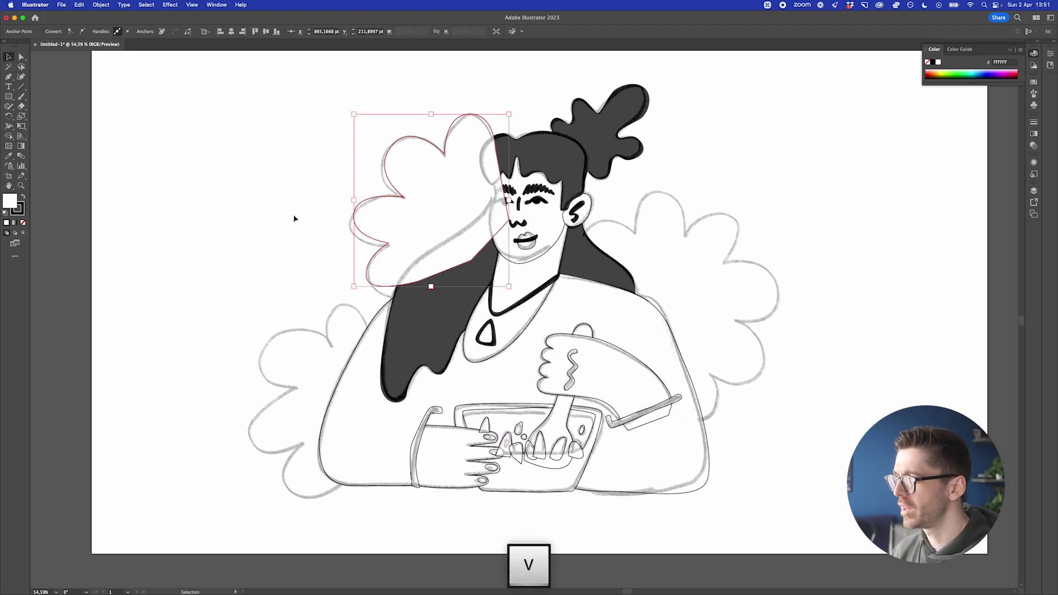
pyautogui.click(289, 216)
# Trace the lower-left and right-hand scalloped cloud shapes as closed shapes whose inner edges overlap the woman's body
pyautogui.press('p')
pyautogui.click(374, 349)
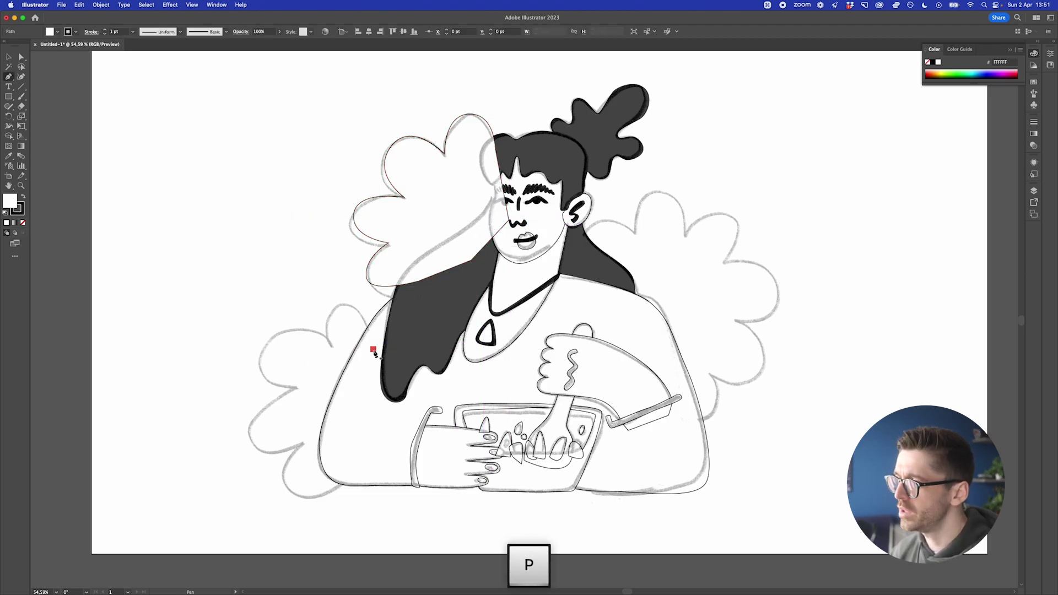
pyautogui.moveTo(345, 302); pyautogui.dragTo(322, 305)
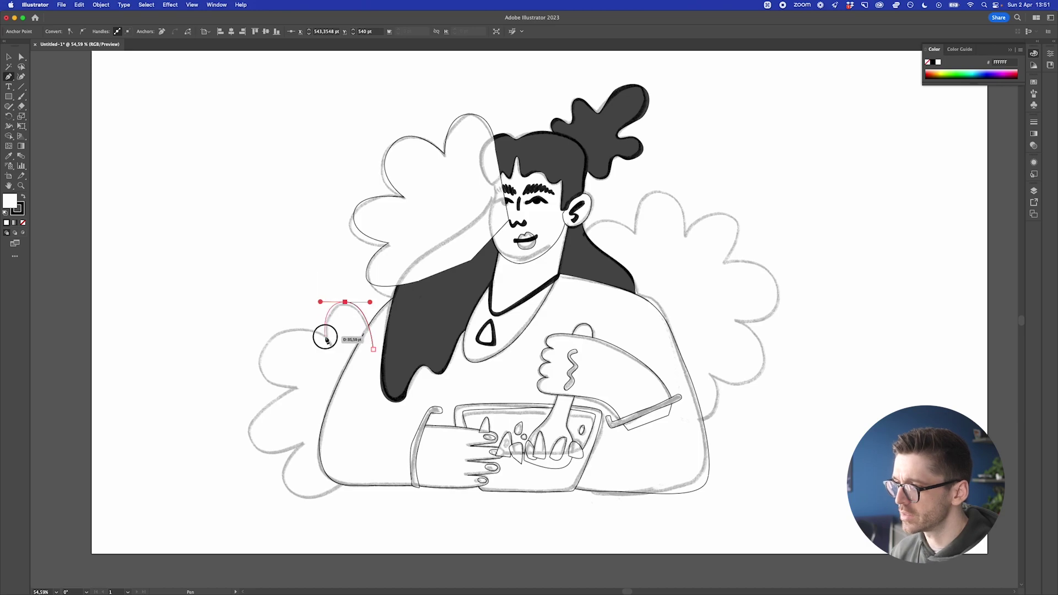
pyautogui.click(324, 335)
pyautogui.moveTo(262, 349); pyautogui.dragTo(251, 387)
# Send all three cloud shapes backward together until they sit behind the woman's hair, face and body
pyautogui.keyDown('shift'); pyautogui.click(430, 184); pyautogui.keyUp('shift')
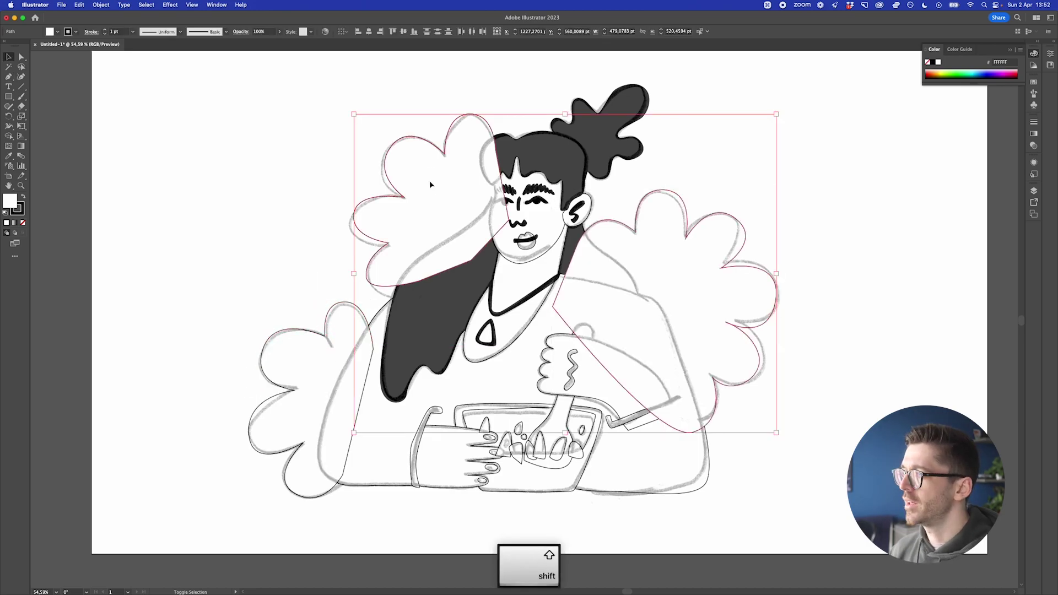
pyautogui.keyDown('shift'); pyautogui.click(344, 329); pyautogui.keyUp('shift')
pyautogui.press('super+bracketleft')
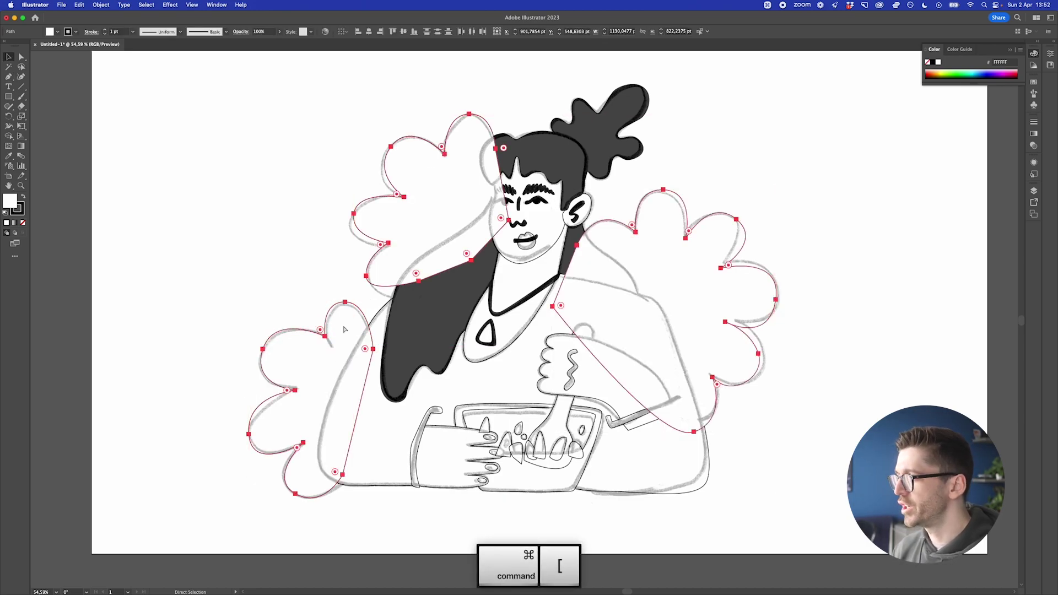
pyautogui.press('super+bracketleft')
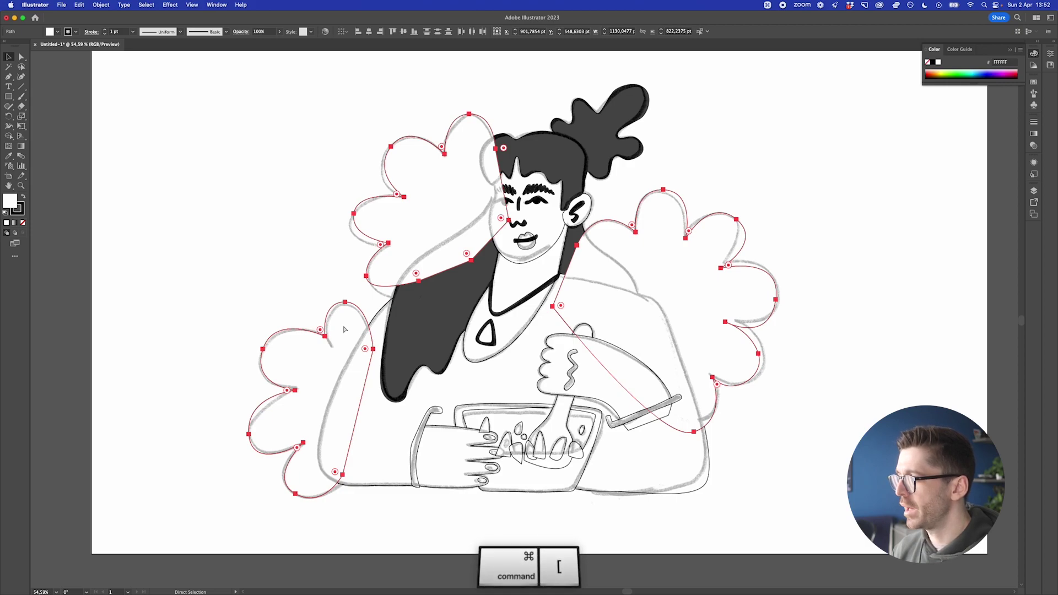
pyautogui.press('super+bracketleft')
pyautogui.press('super+bracketleft')
pyautogui.press('super+bracketleft')
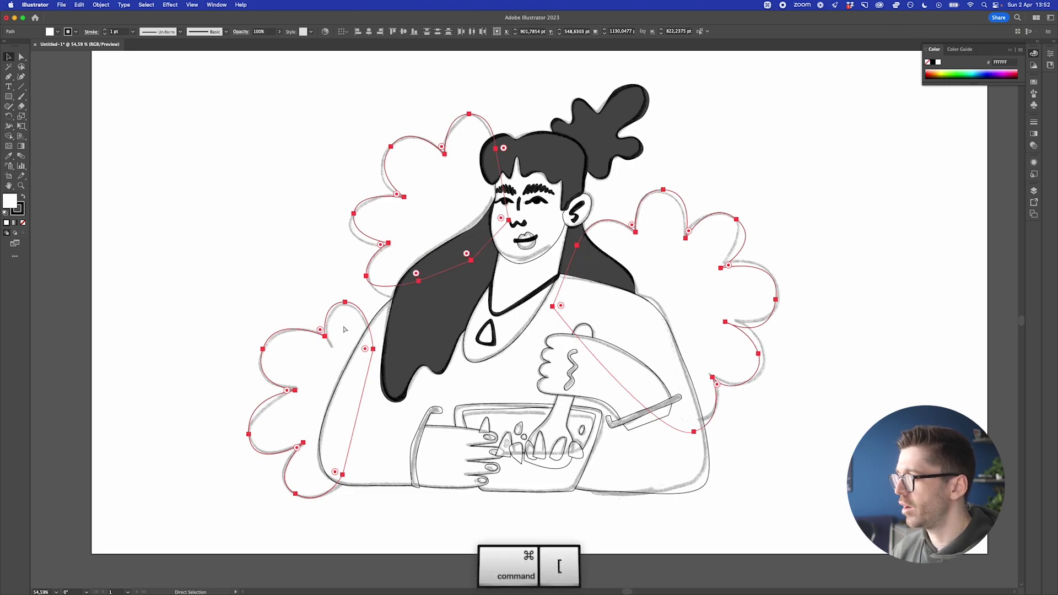
pyautogui.click(206, 254)
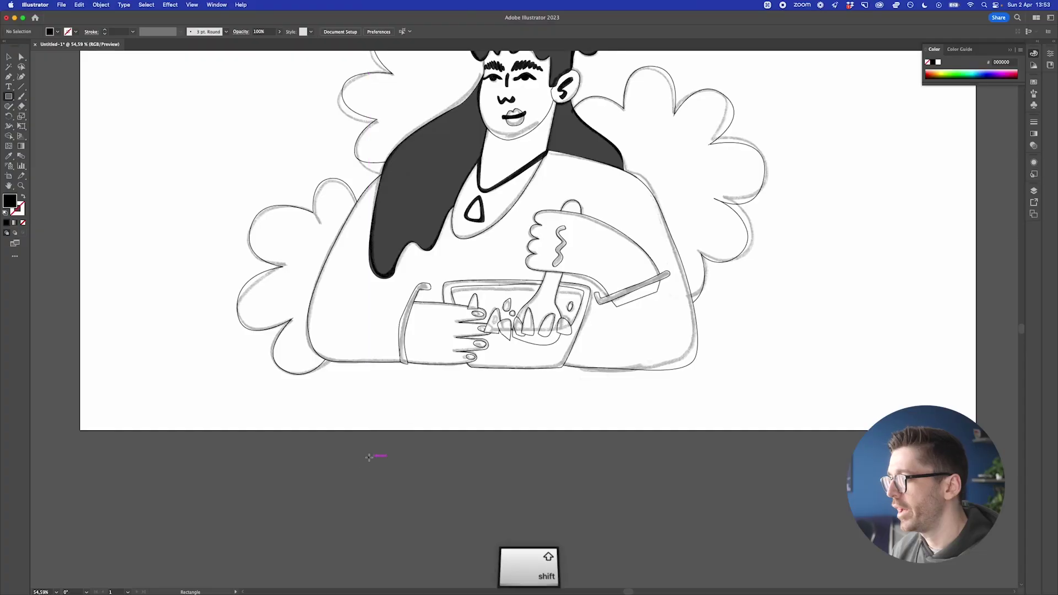
# Draw a square swatch about 167 pt wide below the artboard and fill it with near-black brown, RGB 30, 14, 13
pyautogui.moveTo(369, 458); pyautogui.dragTo(448, 527)
pyautogui.press('v')
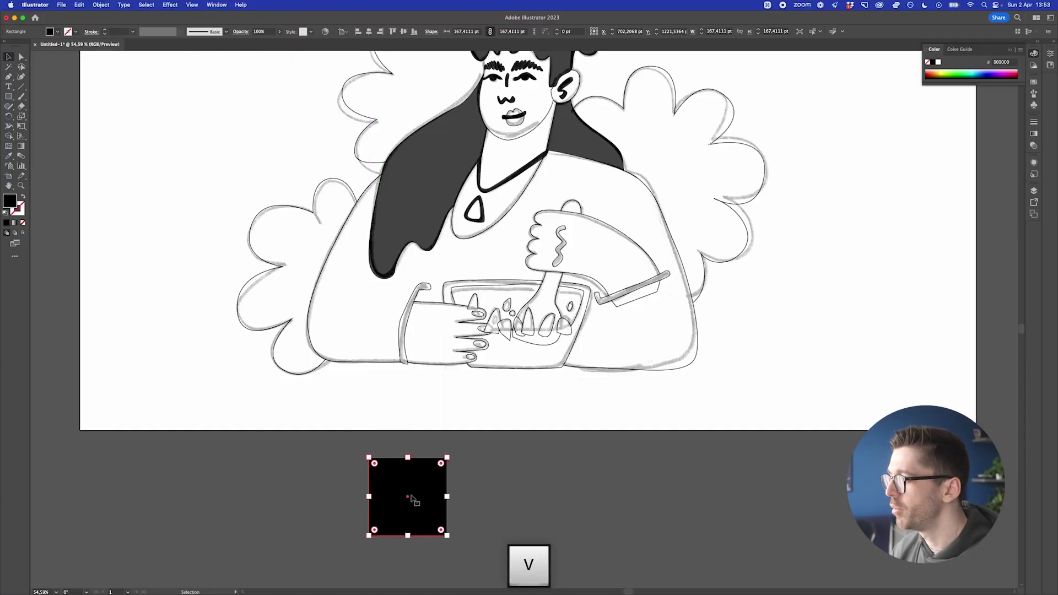
pyautogui.doubleClick(8, 201)
pyautogui.write('1C0705')
pyautogui.moveTo(757, 379); pyautogui.dragTo(730, 378)
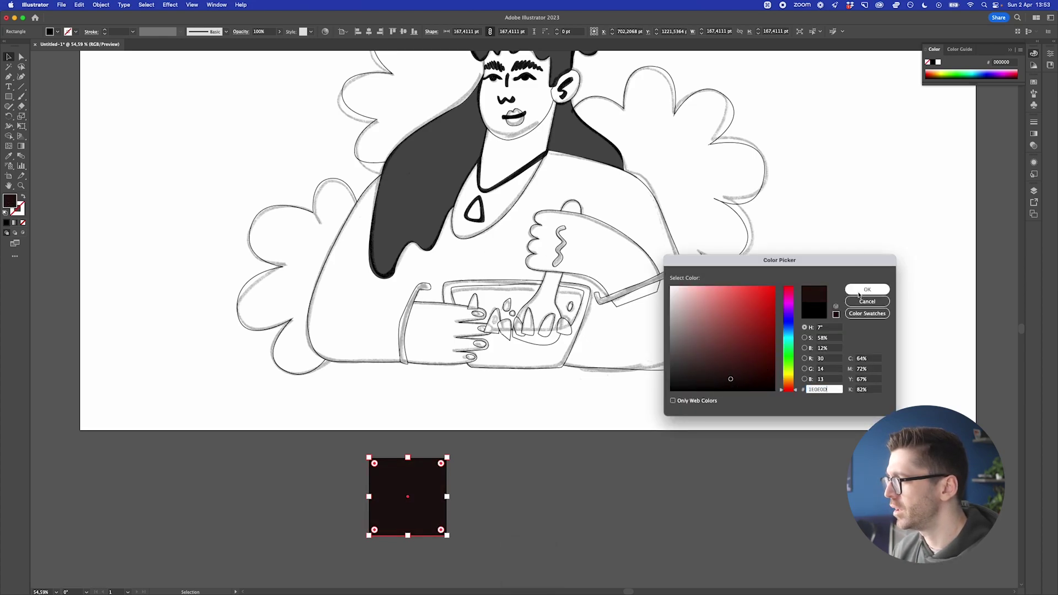
pyautogui.click(867, 289)
# Duplicate the dark swatch to its right and fill the copy with coral red FF5E43
pyautogui.moveTo(407, 500); pyautogui.dragTo(507, 499)
pyautogui.doubleClick(10, 203)
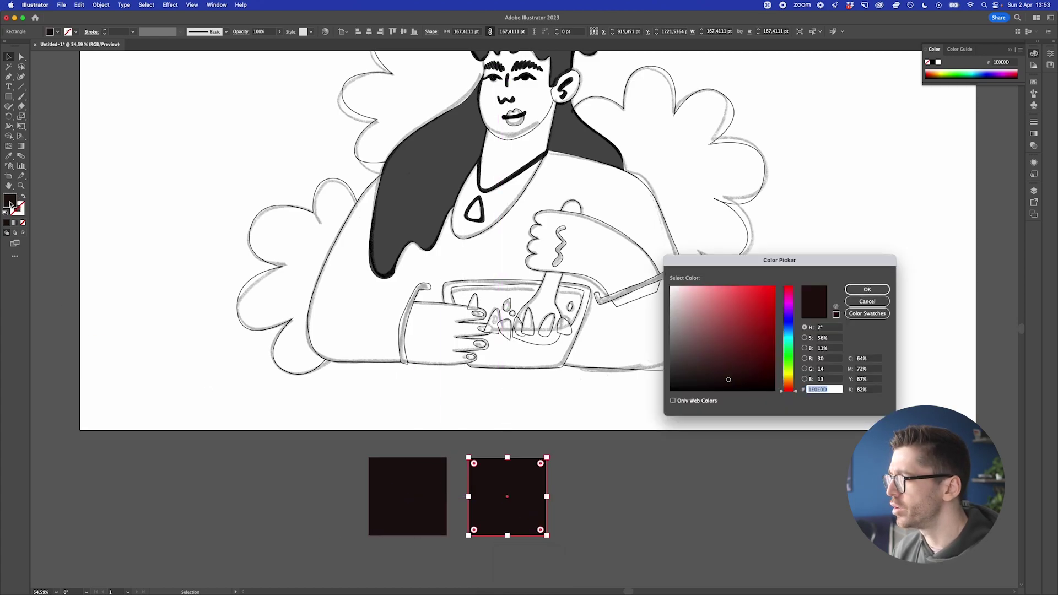
pyautogui.click(748, 283)
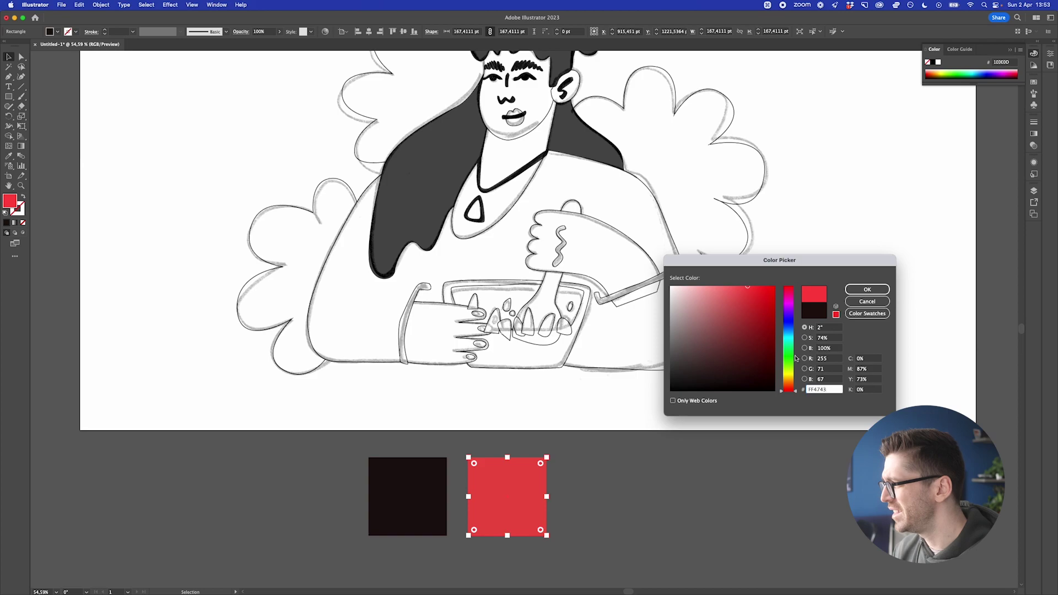
pyautogui.moveTo(740, 287); pyautogui.dragTo(749, 286)
pyautogui.click(867, 290)
pyautogui.click(647, 472)
# Duplicate the coral swatch to its right and fill the copy with dark green 145E14
pyautogui.moveTo(525, 485); pyautogui.dragTo(622, 485)
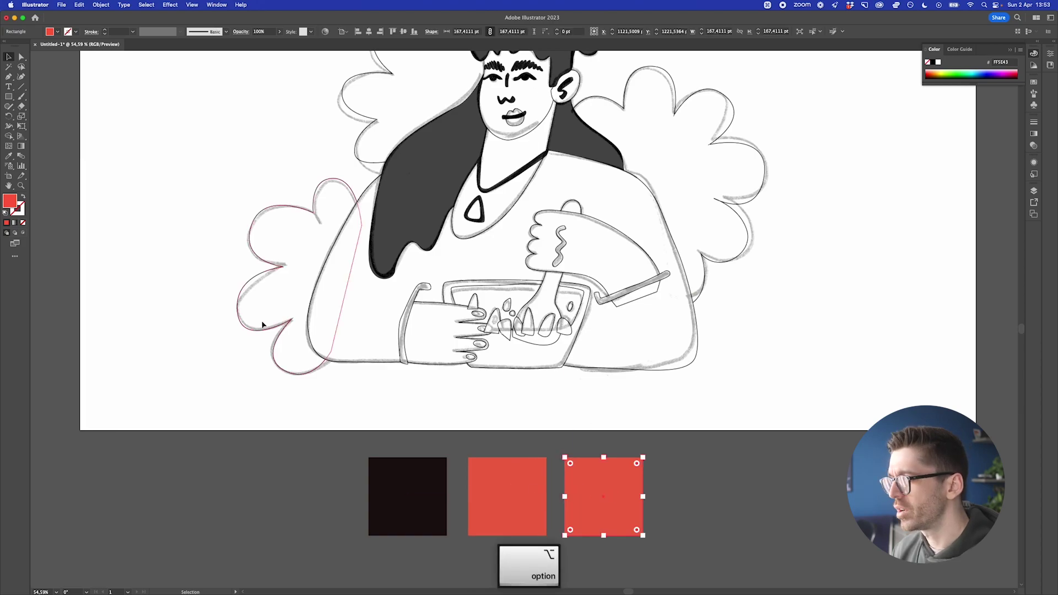
pyautogui.doubleClick(10, 202)
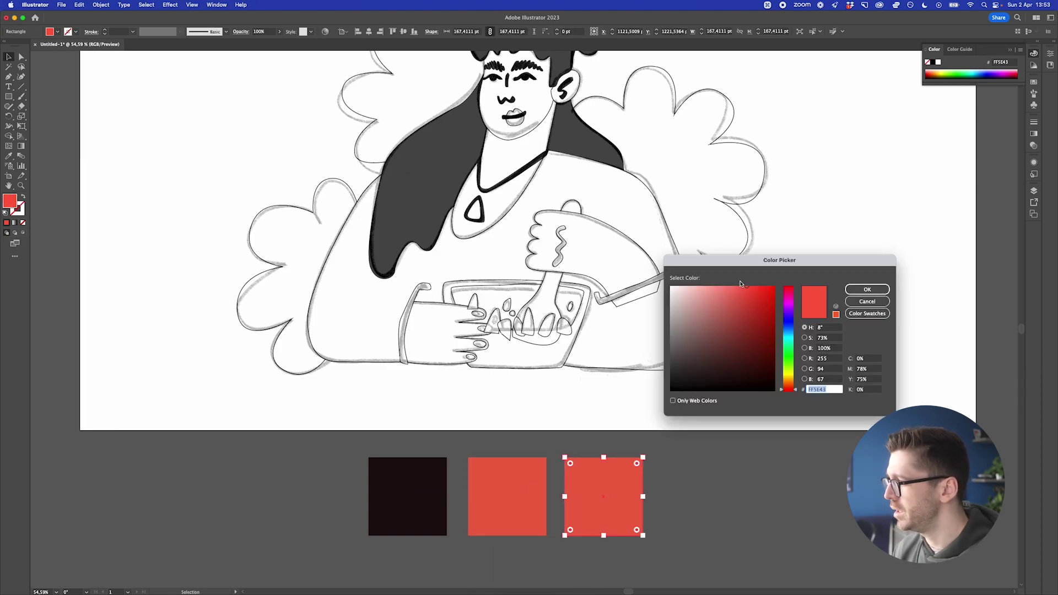
pyautogui.click(788, 358)
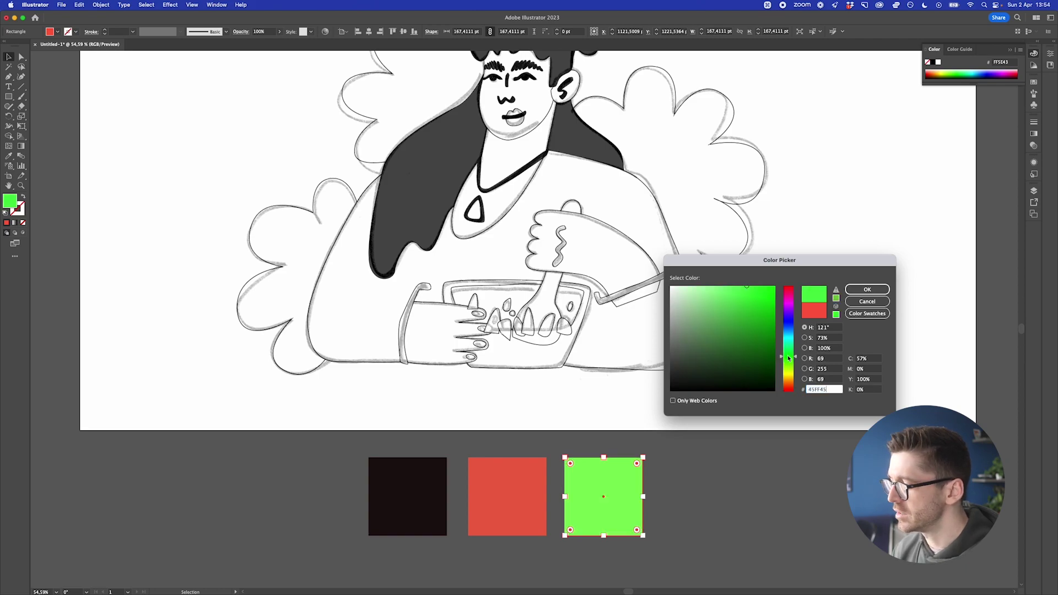
pyautogui.moveTo(768, 354); pyautogui.dragTo(747, 352)
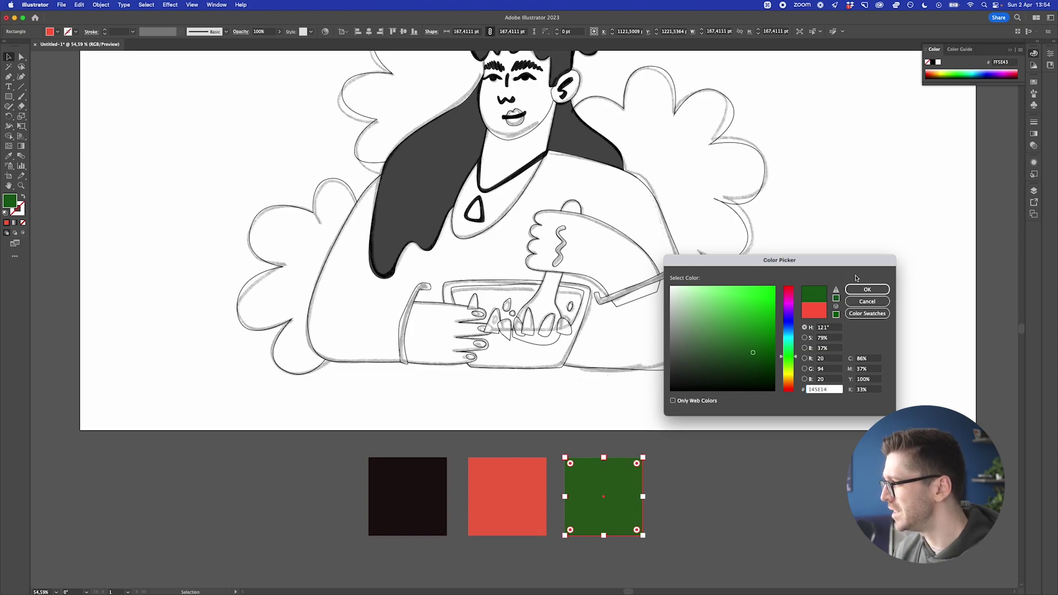
pyautogui.click(867, 290)
# Duplicate the green swatch to its right and fill the copy with pale lavender CBBBEA
pyautogui.moveTo(585, 503); pyautogui.dragTo(681, 505)
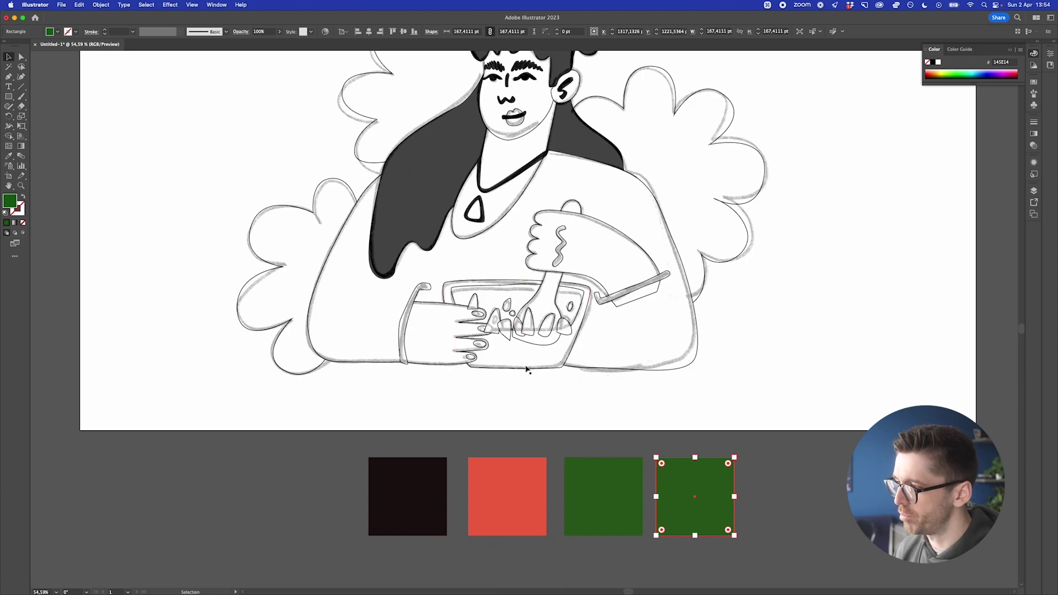
pyautogui.doubleClick(9, 203)
pyautogui.write('CBBBEA')
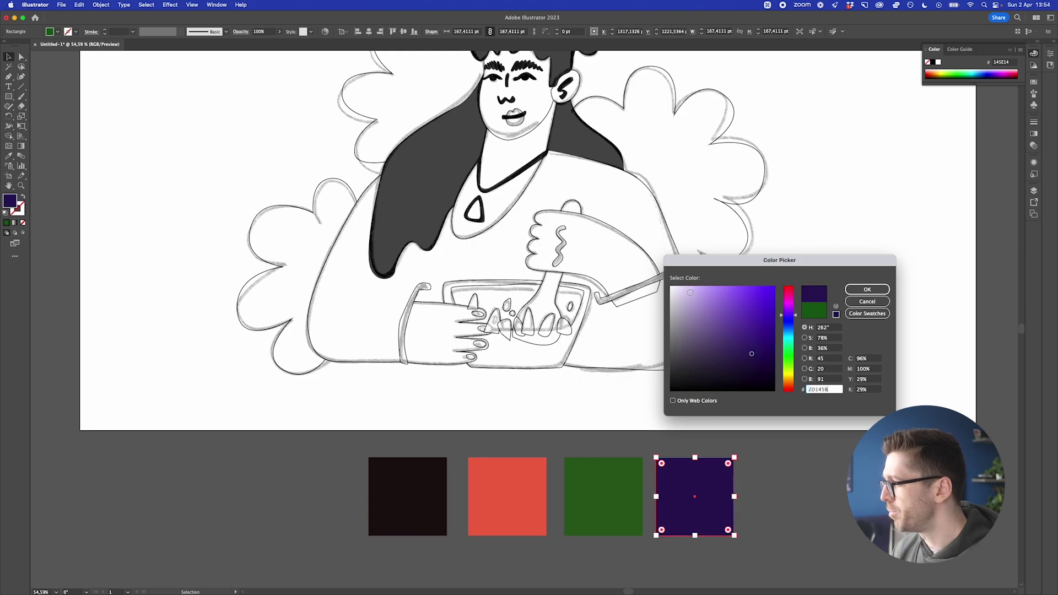
pyautogui.click(877, 289)
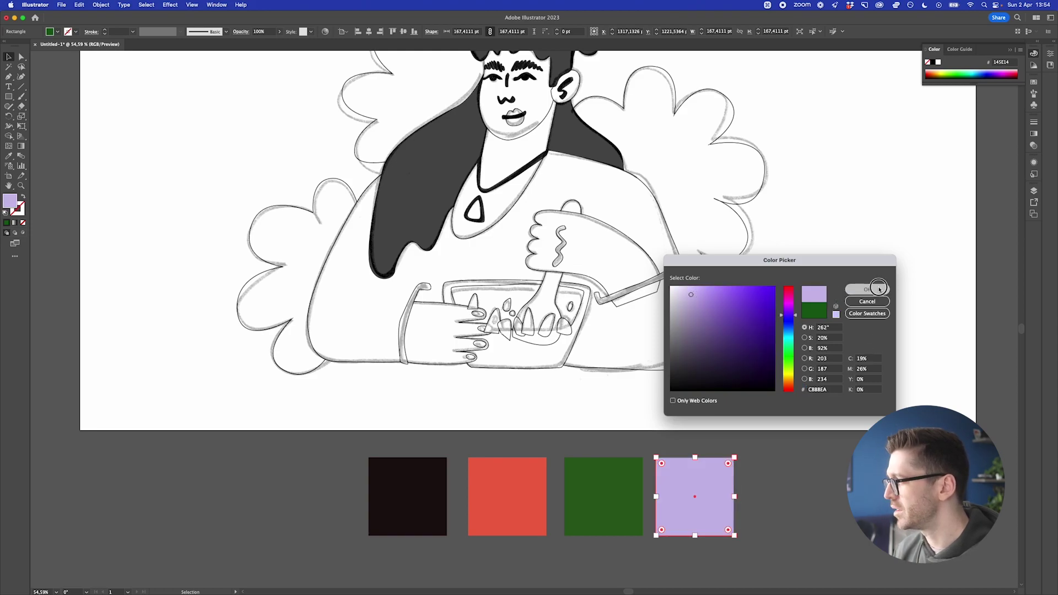
pyautogui.click(815, 491)
# Hide Layer 1, which holds the locked reference sketch
pyautogui.scroll(-3, 815, 491)
pyautogui.hscroll(3, 815, 491)
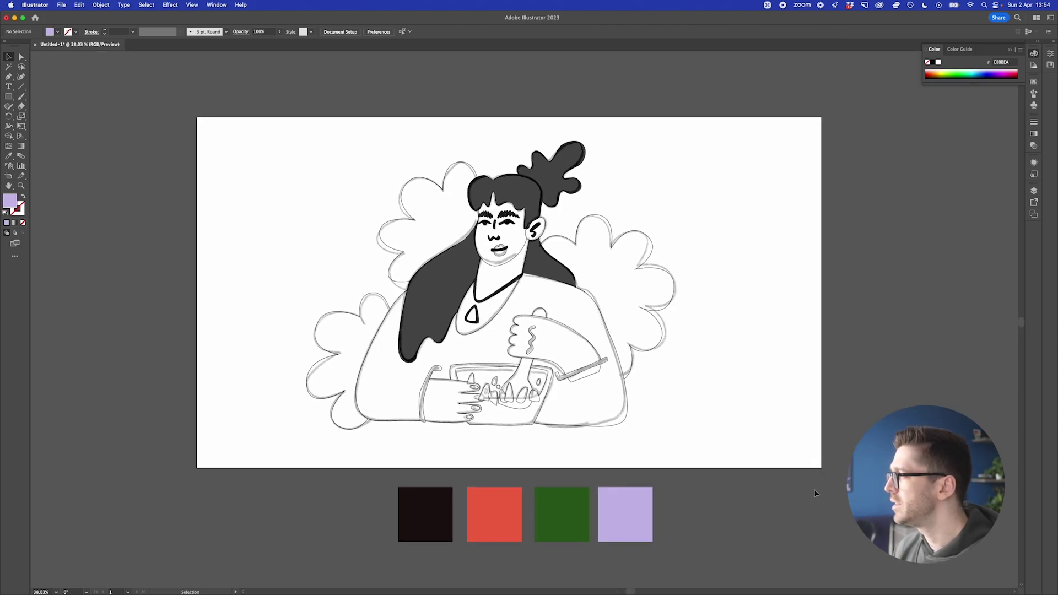
pyautogui.click(1035, 188)
pyautogui.click(934, 205)
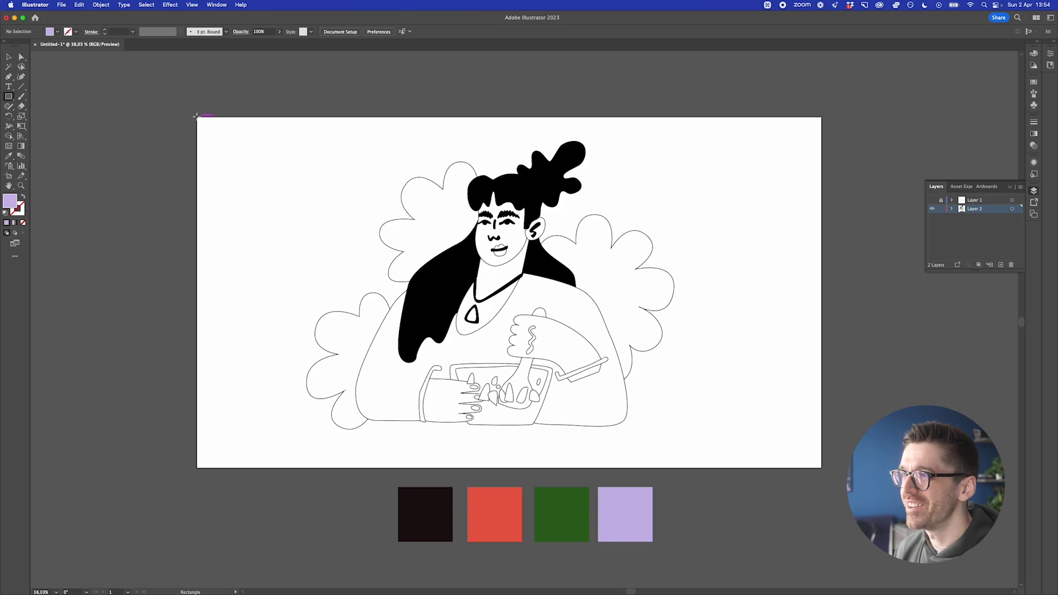
# Cover the artboard with a 1920 × 1080 pt background rectangle behind all artwork and give it the coral swatch's colour
pyautogui.moveTo(199, 118); pyautogui.dragTo(822, 467)
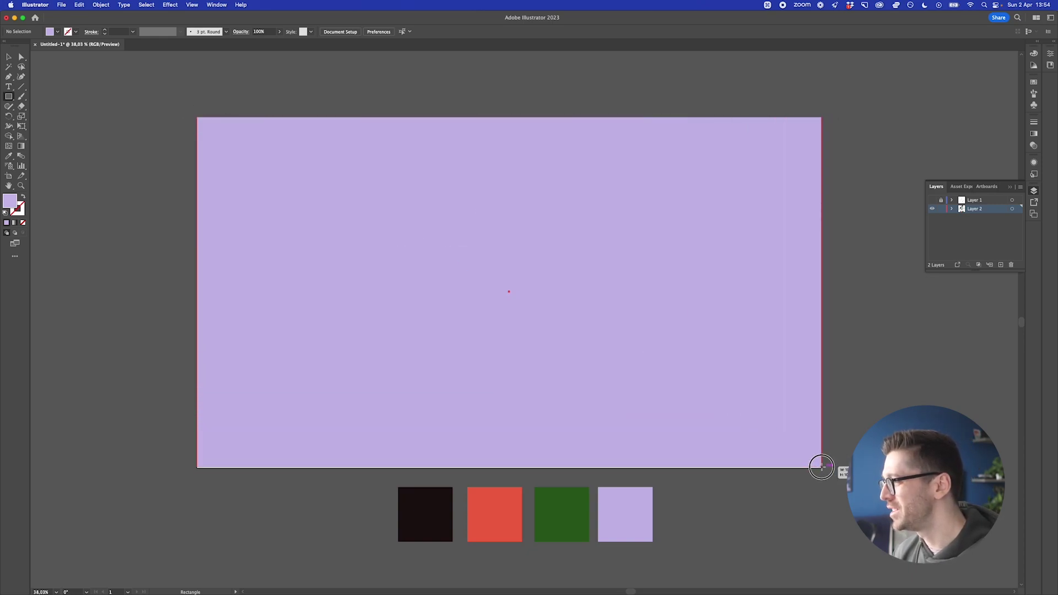
pyautogui.press('v')
pyautogui.press('super+shift+bracketleft')
pyautogui.press('i')
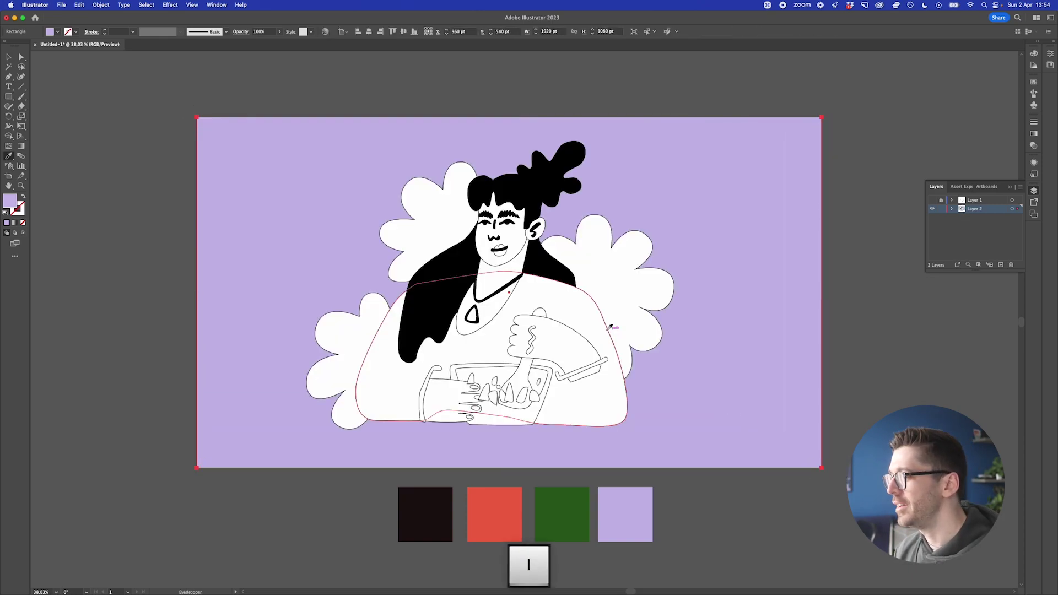
pyautogui.click(518, 502)
pyautogui.press('v')
# Fill all three scalloped cloud shapes with the lavender swatch's colour, without an outline
pyautogui.click(662, 297)
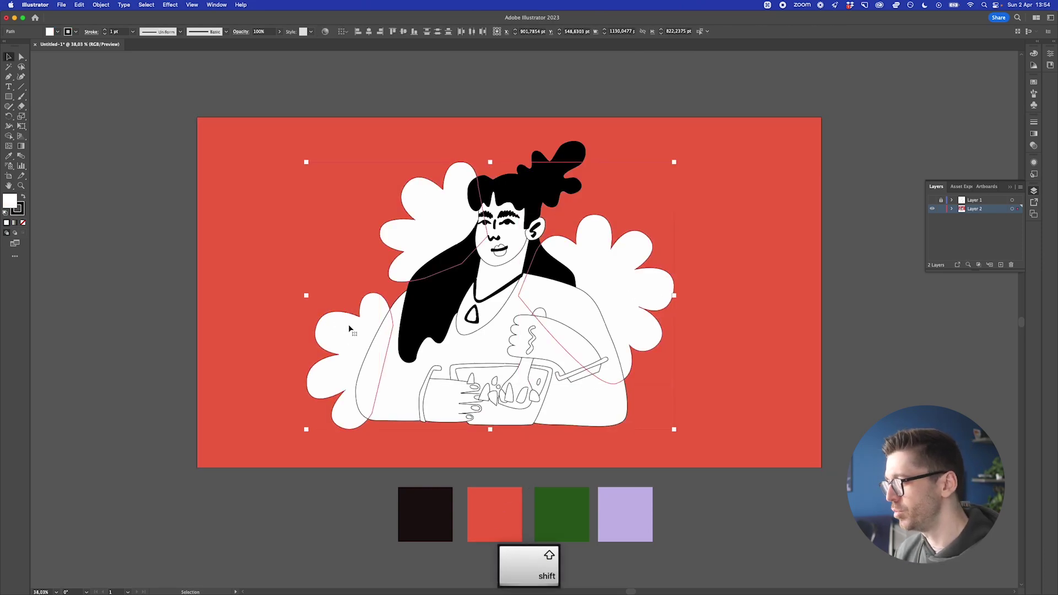
pyautogui.press('i')
pyautogui.click(654, 504)
pyautogui.press('v')
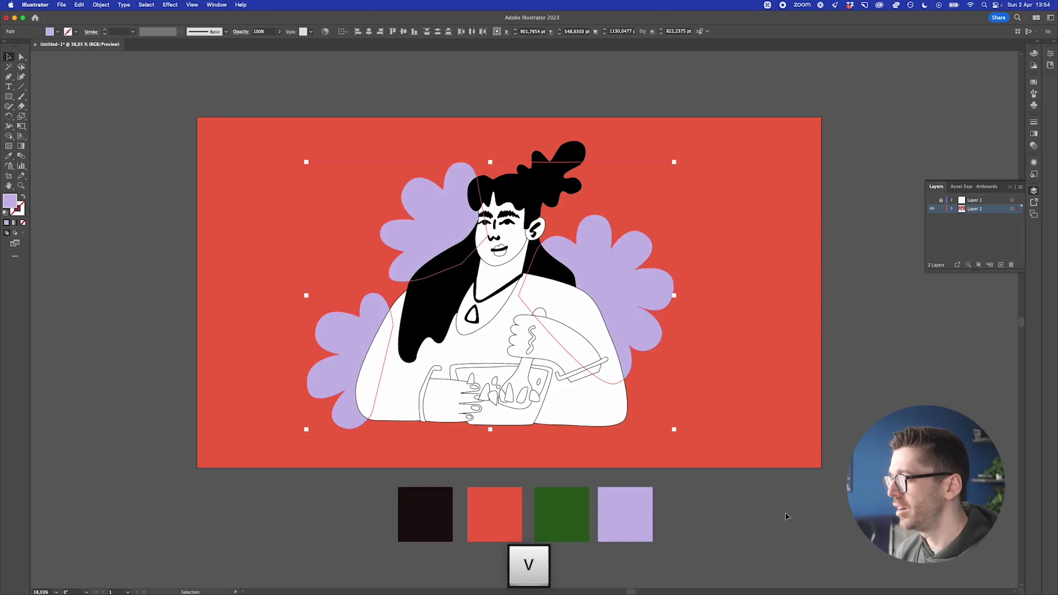
# Select only the hair shapes, including the fringe and the topknot, and fill them with the near-black brown swatch's colour
pyautogui.click(470, 279)
pyautogui.keyDown('shift'); pyautogui.click(510, 203); pyautogui.keyUp('shift')
pyautogui.keyDown('shift'); pyautogui.click(548, 172); pyautogui.keyUp('shift')
pyautogui.keyDown('shift'); pyautogui.click(553, 278); pyautogui.keyUp('shift')
pyautogui.keyDown('shift'); pyautogui.click(546, 263); pyautogui.keyUp('shift')
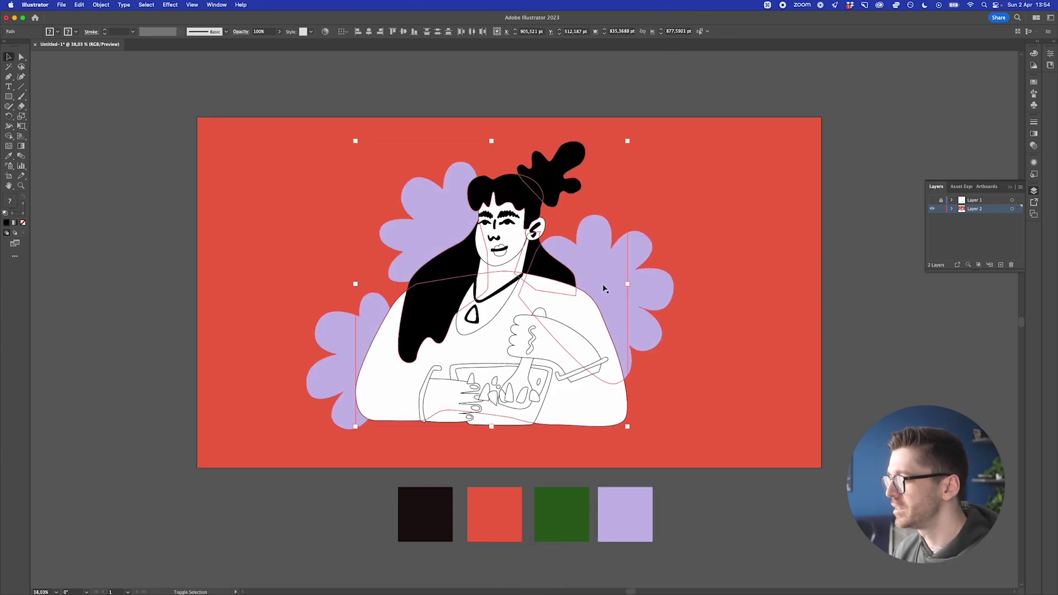
pyautogui.keyDown('shift'); pyautogui.click(587, 309); pyautogui.keyUp('shift')
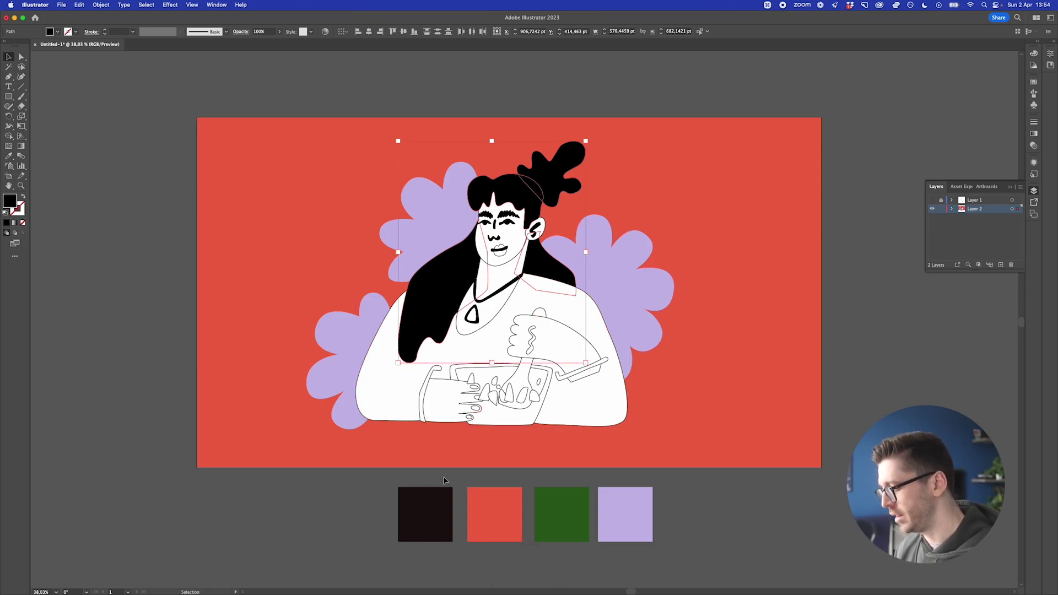
pyautogui.press('i')
pyautogui.click(444, 511)
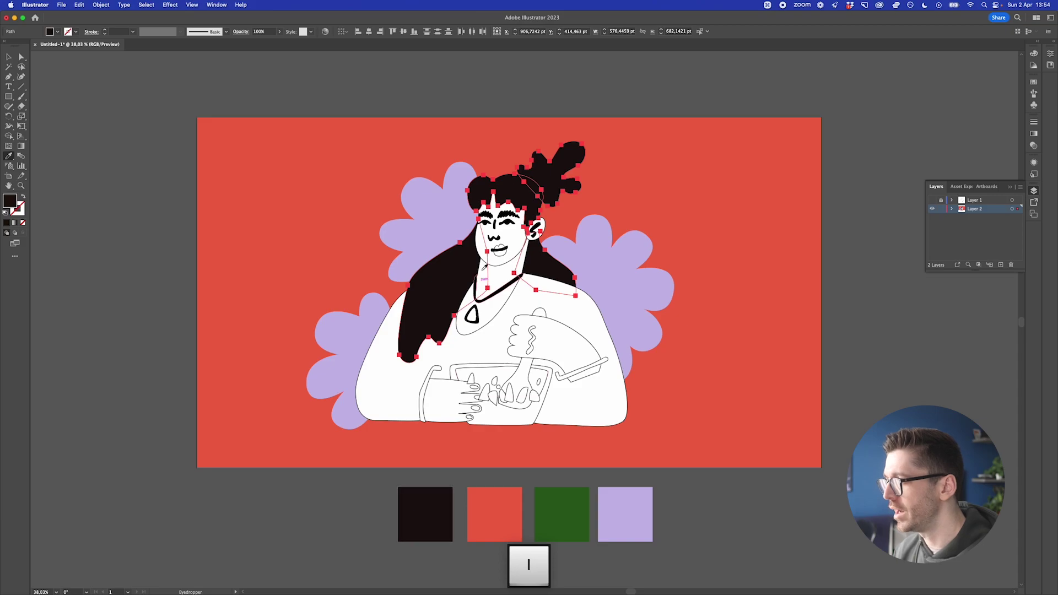
pyautogui.press('v')
# Fill the woman's face and neck with the background's coral red, without an outline
pyautogui.click(499, 259)
pyautogui.press('i')
pyautogui.click(631, 174)
pyautogui.press('v')
pyautogui.click(858, 148)
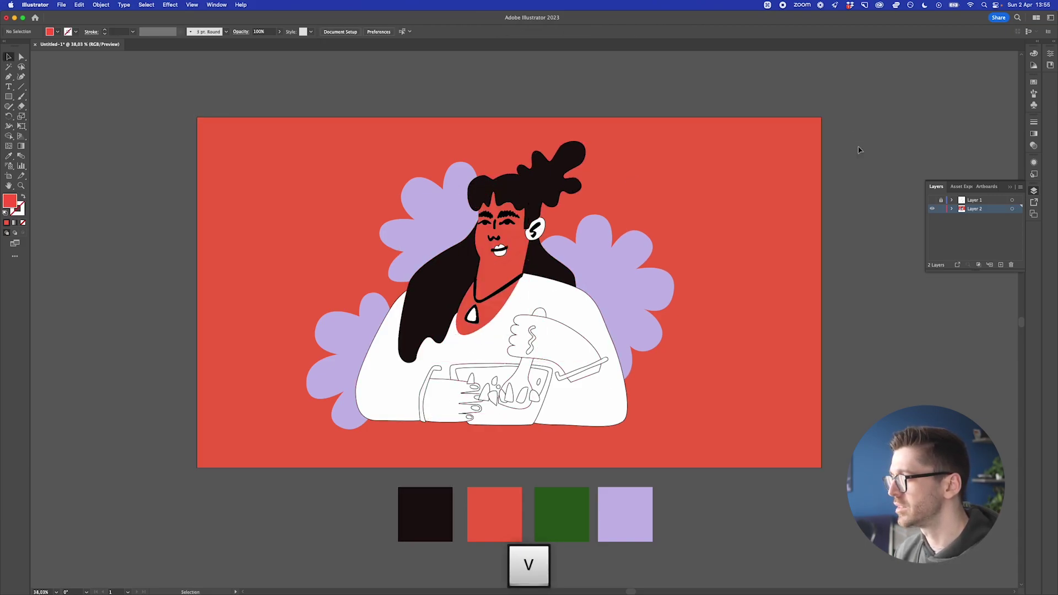
# Fill the ear with the same coral red as the background, without an outline
pyautogui.scroll(5, 549, 223)
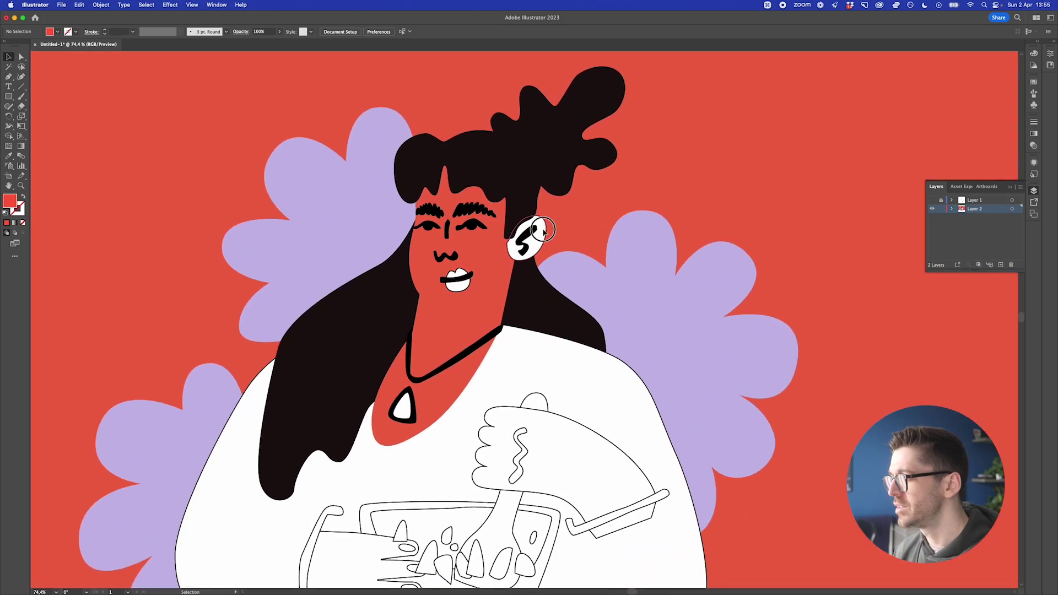
pyautogui.click(544, 227)
pyautogui.press('i')
pyautogui.click(596, 217)
pyautogui.press('v')
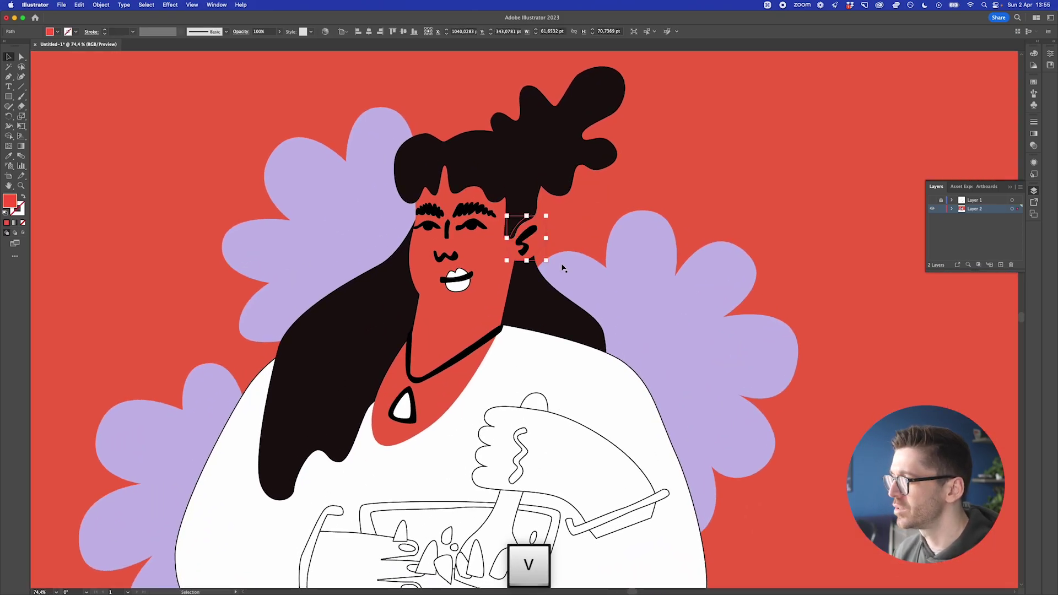
pyautogui.click(774, 299)
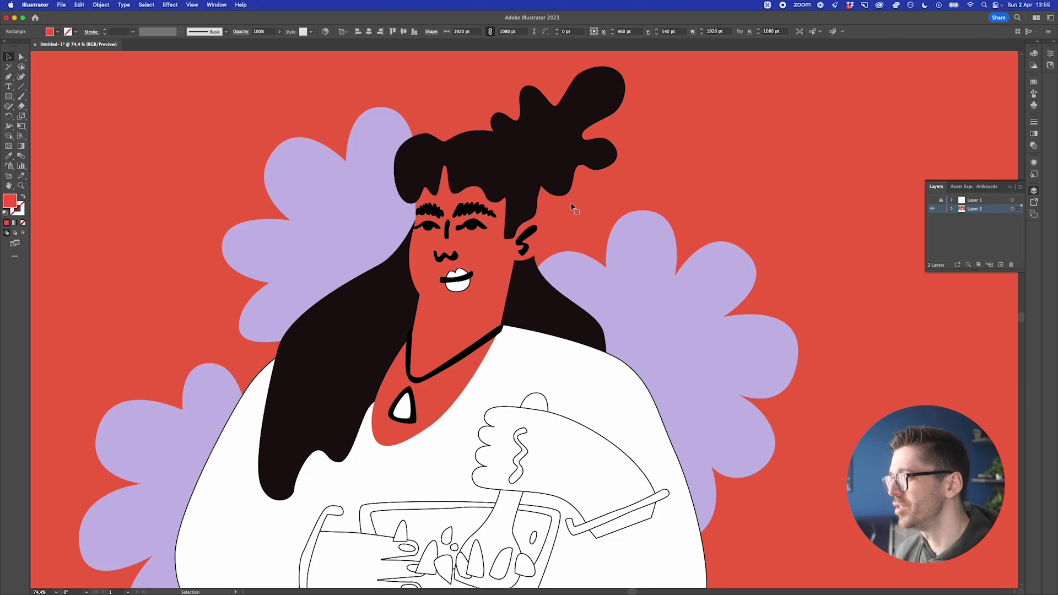
# Copy the background's outline-free style to the lips and set their fill to vivid red FF1E00
pyautogui.click(469, 280)
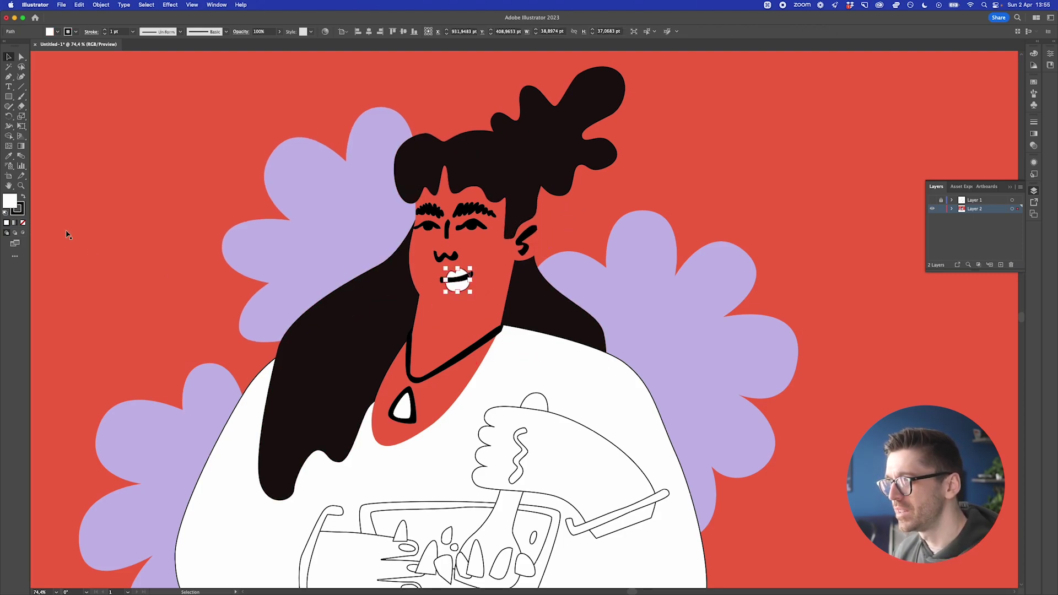
pyautogui.press('i')
pyautogui.click(96, 226)
pyautogui.press('v')
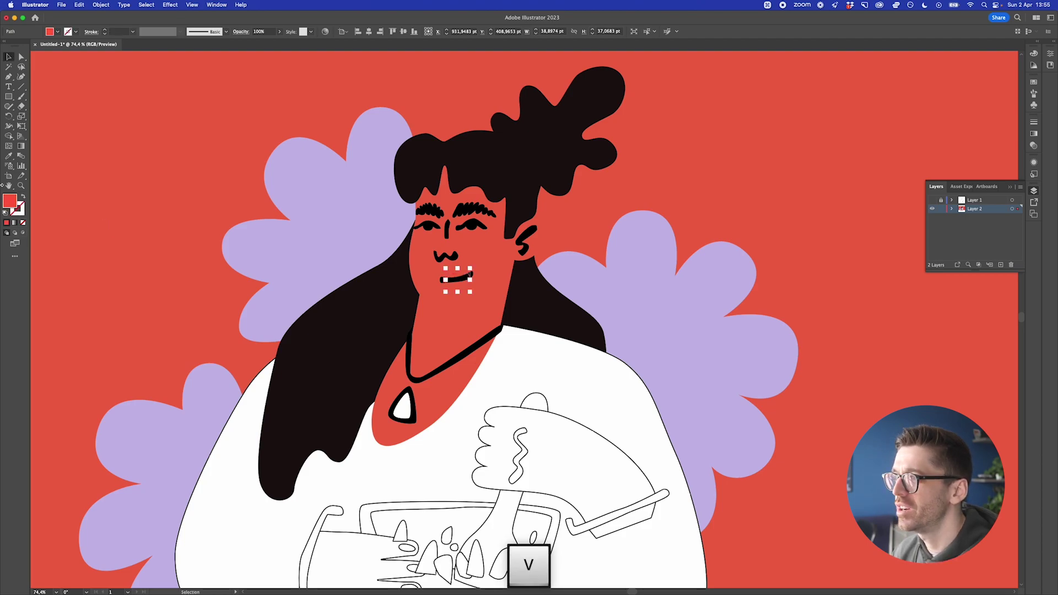
pyautogui.doubleClick(10, 201)
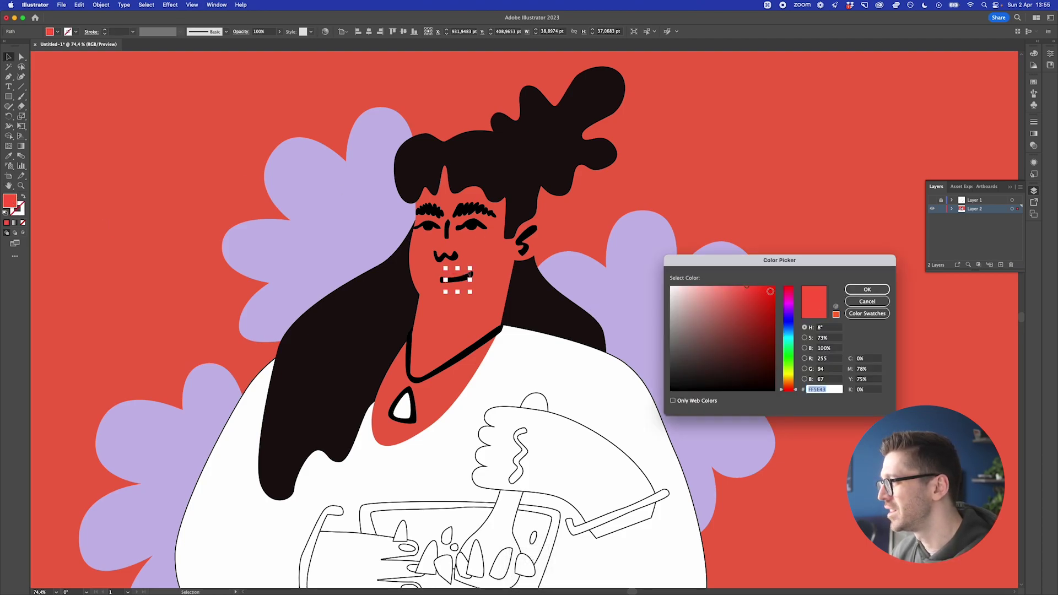
pyautogui.moveTo(769, 290); pyautogui.dragTo(782, 287)
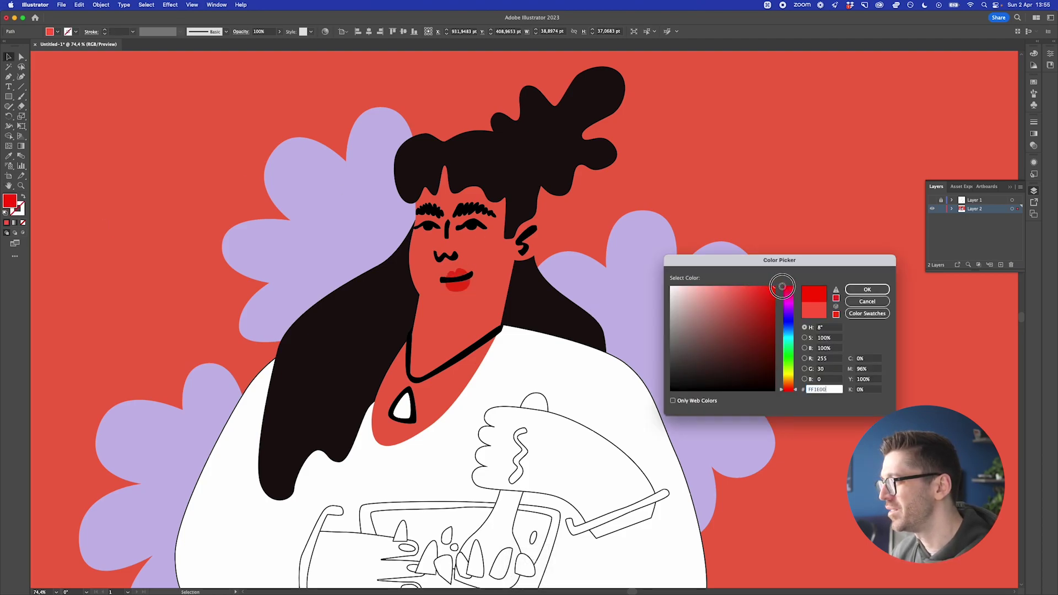
pyautogui.click(867, 289)
pyautogui.click(755, 227)
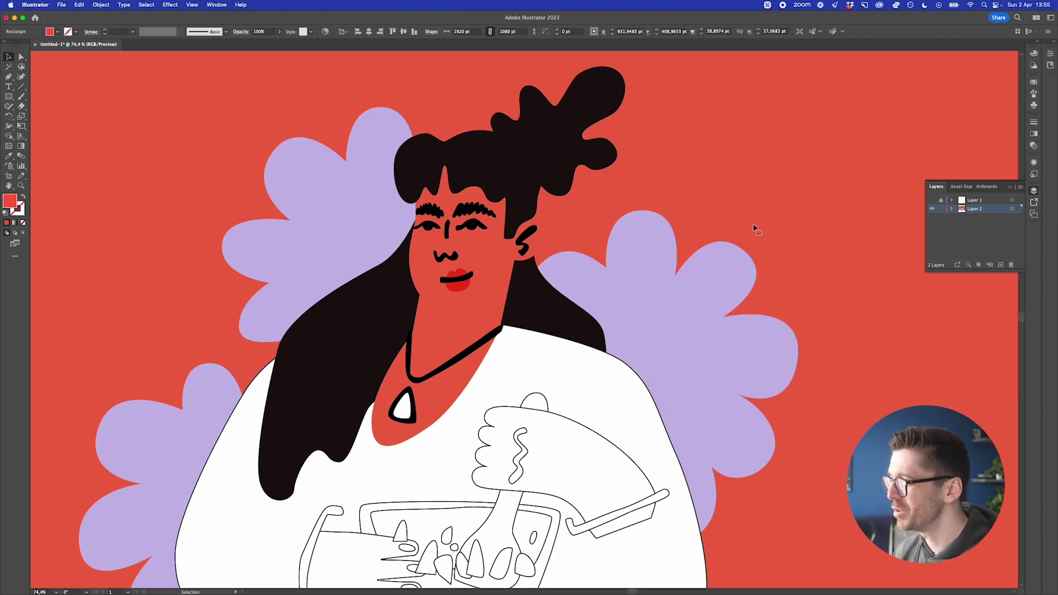
# Set the fill of the ear, face and neck together to the lighter skin tone FF8271
pyautogui.click(534, 245)
pyautogui.keyDown('shift'); pyautogui.click(488, 270); pyautogui.keyUp('shift')
pyautogui.keyDown('shift'); pyautogui.click(462, 336); pyautogui.keyUp('shift')
pyautogui.doubleClick(11, 203)
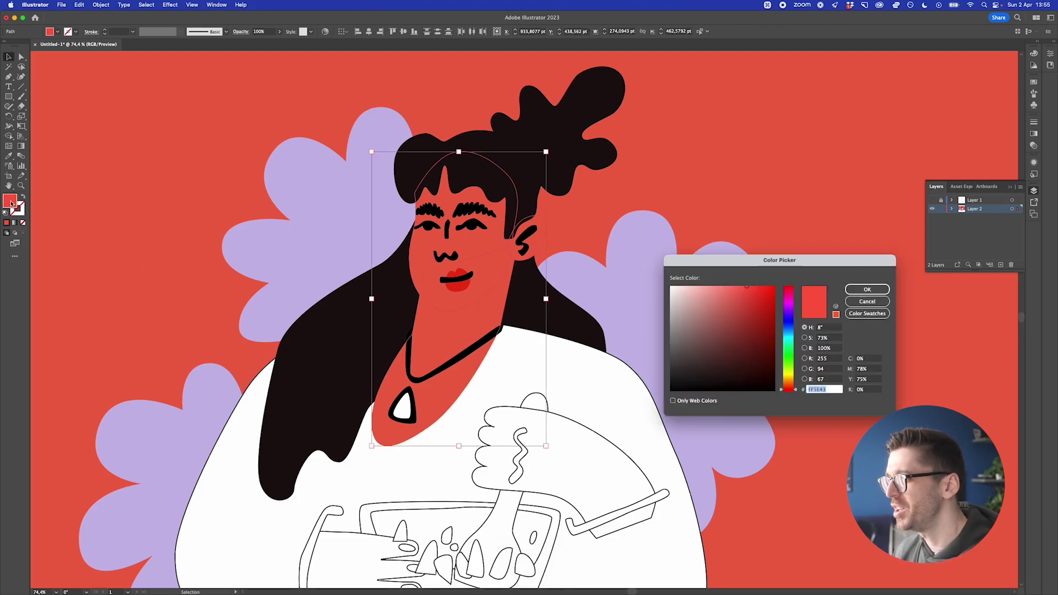
pyautogui.moveTo(723, 286); pyautogui.dragTo(730, 285)
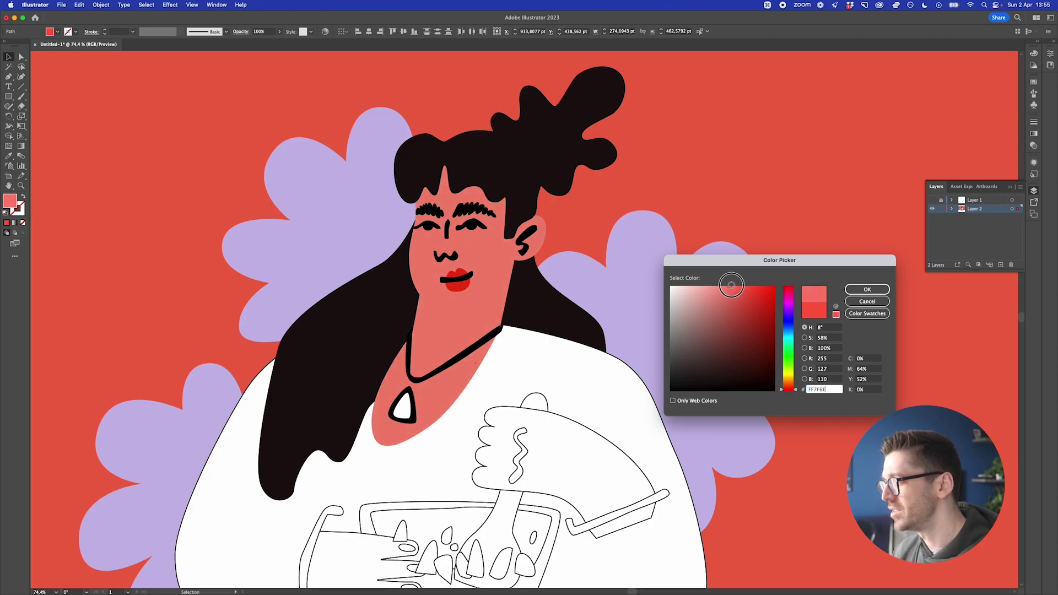
pyautogui.click(867, 289)
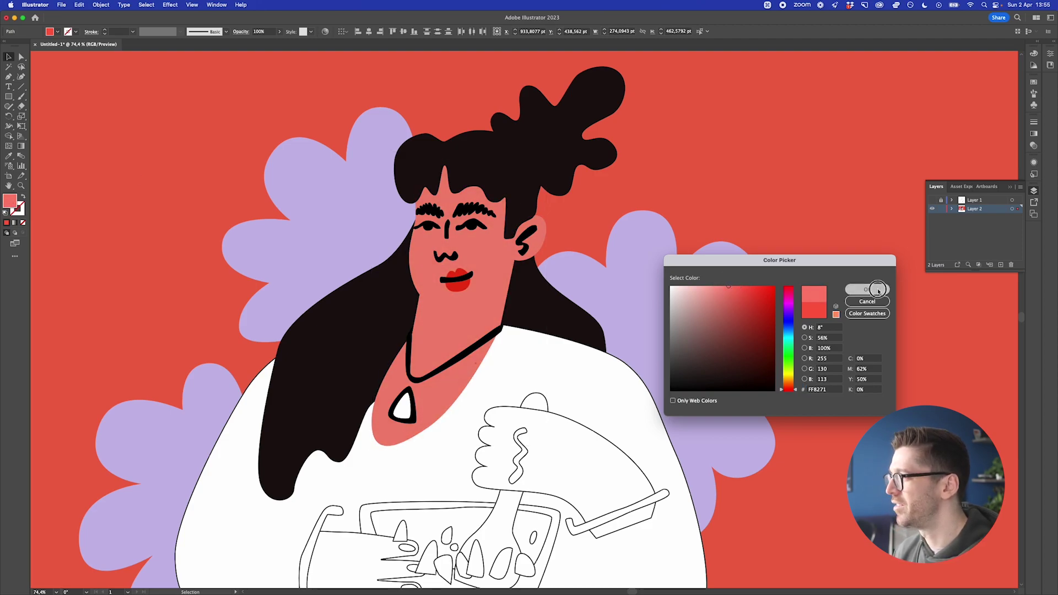
pyautogui.click(578, 233)
# Draw a thin, curved black jawline shape with the Pen tool from the face's edge at the hair, under the chin and up towards the ear
pyautogui.press('super+0')
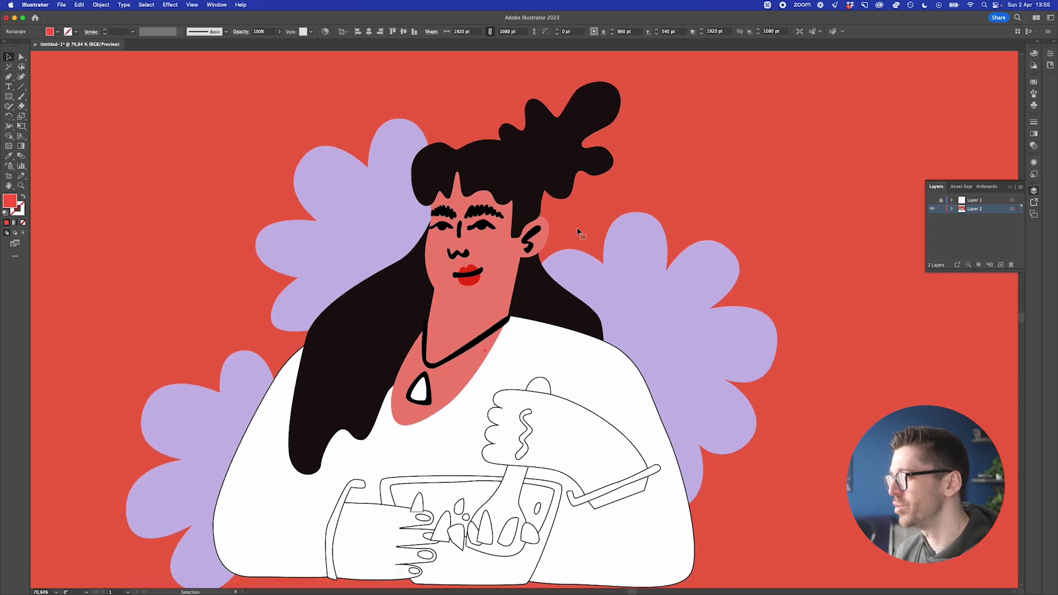
pyautogui.scroll(6, 525, 273)
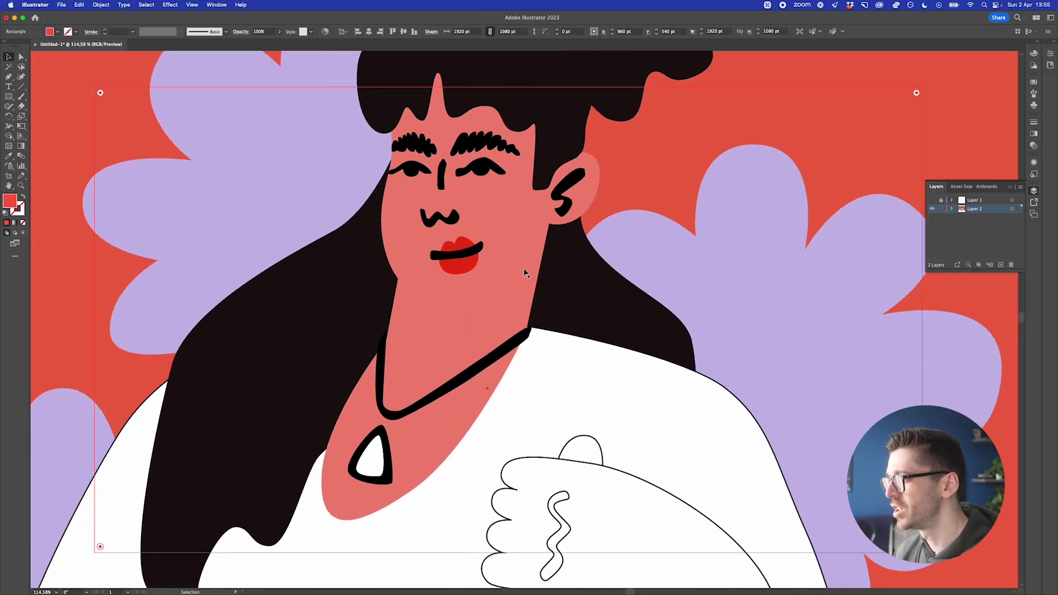
pyautogui.click(414, 216)
pyautogui.press('p')
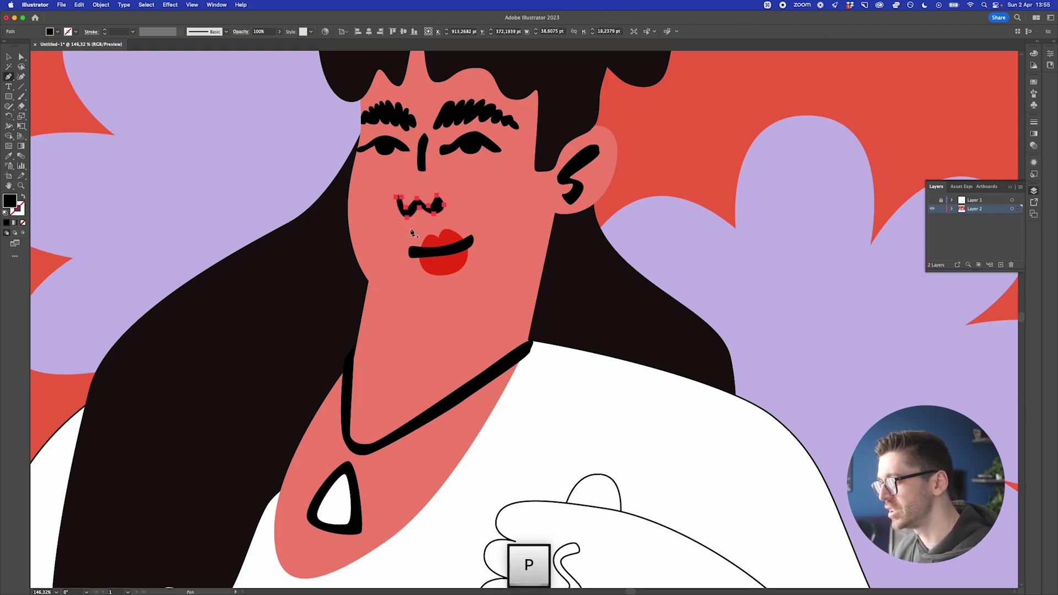
pyautogui.scroll(2, 374, 284)
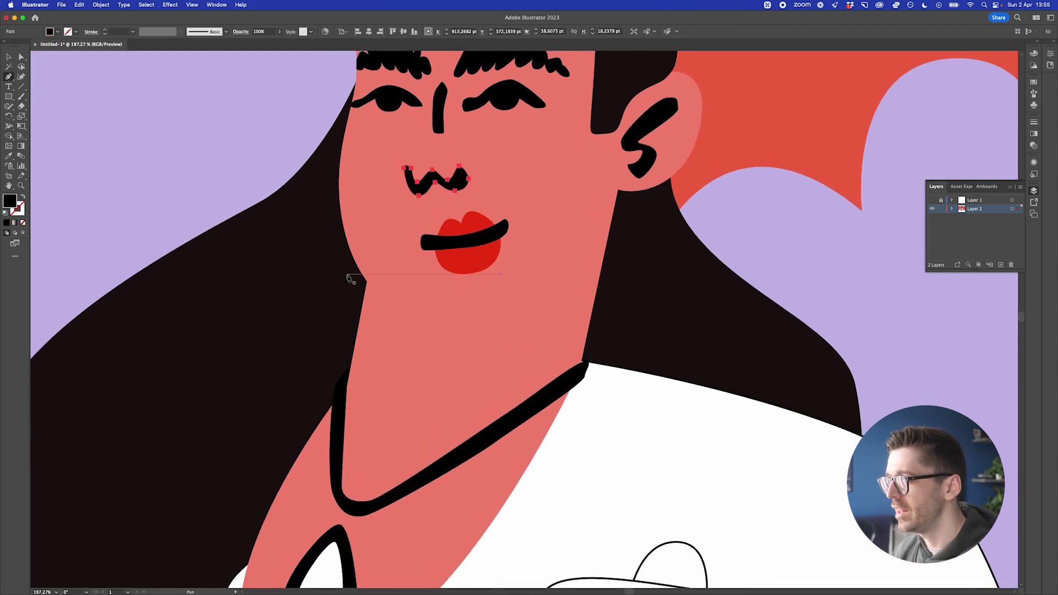
pyautogui.click(358, 271)
pyautogui.moveTo(426, 323); pyautogui.dragTo(464, 328)
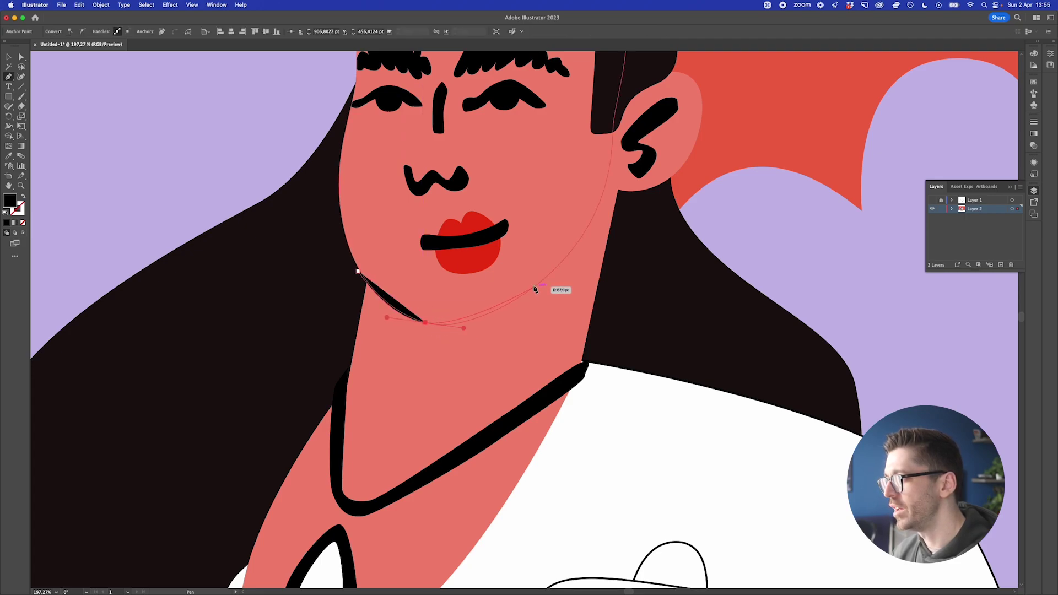
pyautogui.moveTo(533, 286); pyautogui.dragTo(562, 270)
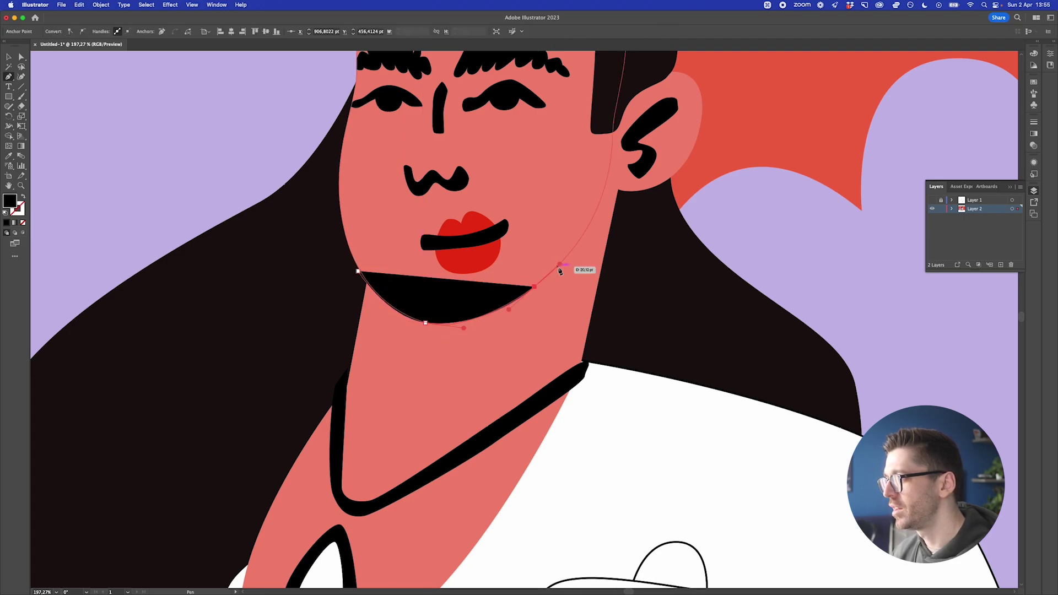
pyautogui.click(541, 296)
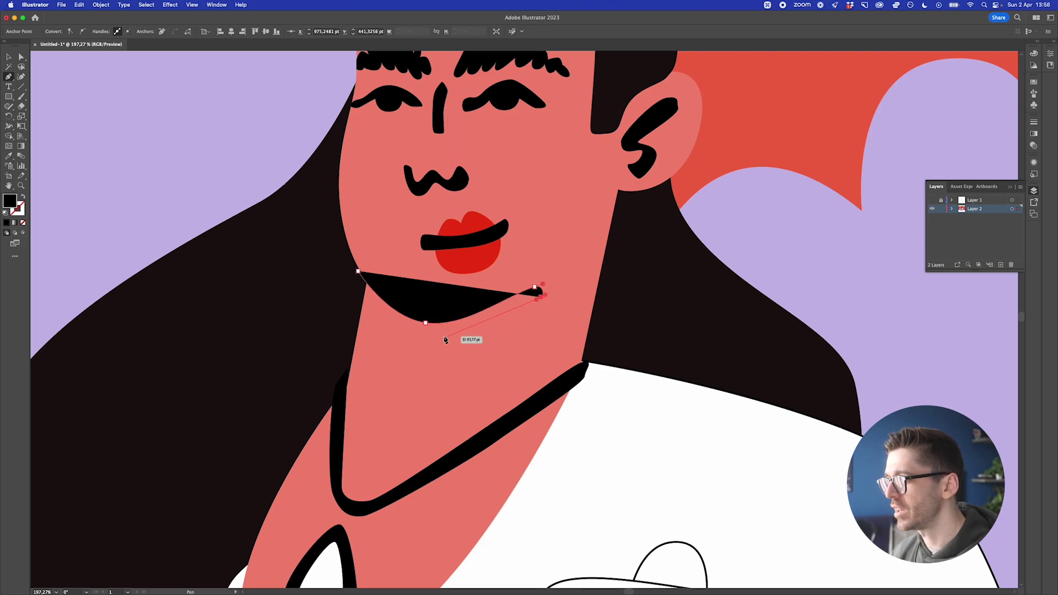
pyautogui.moveTo(422, 333); pyautogui.dragTo(391, 324)
pyautogui.moveTo(348, 281); pyautogui.dragTo(334, 264)
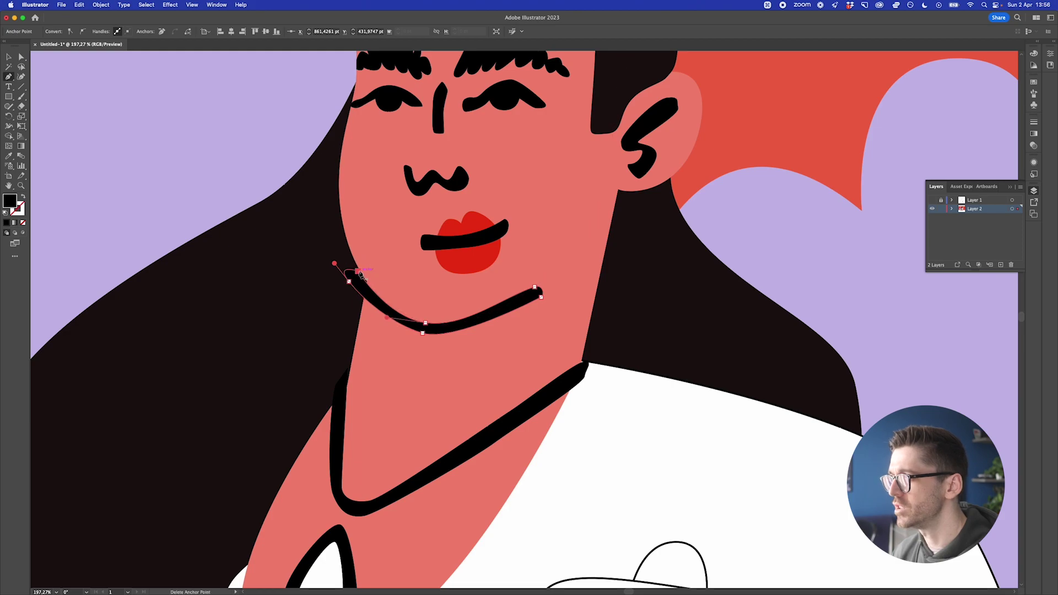
pyautogui.press('super+0')
pyautogui.press('v')
# Fill the woman's sweater with the palette's dark green, without an outline
pyautogui.click(576, 289)
pyautogui.scroll(-5, 577, 293)
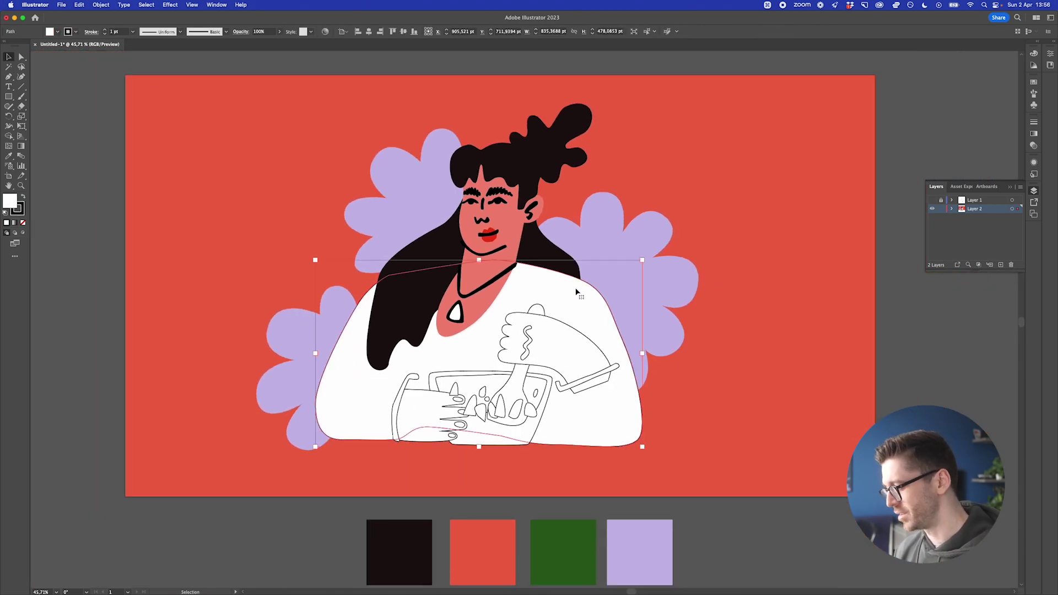
pyautogui.press('i')
pyautogui.click(564, 486)
pyautogui.press('v')
pyautogui.click(611, 443)
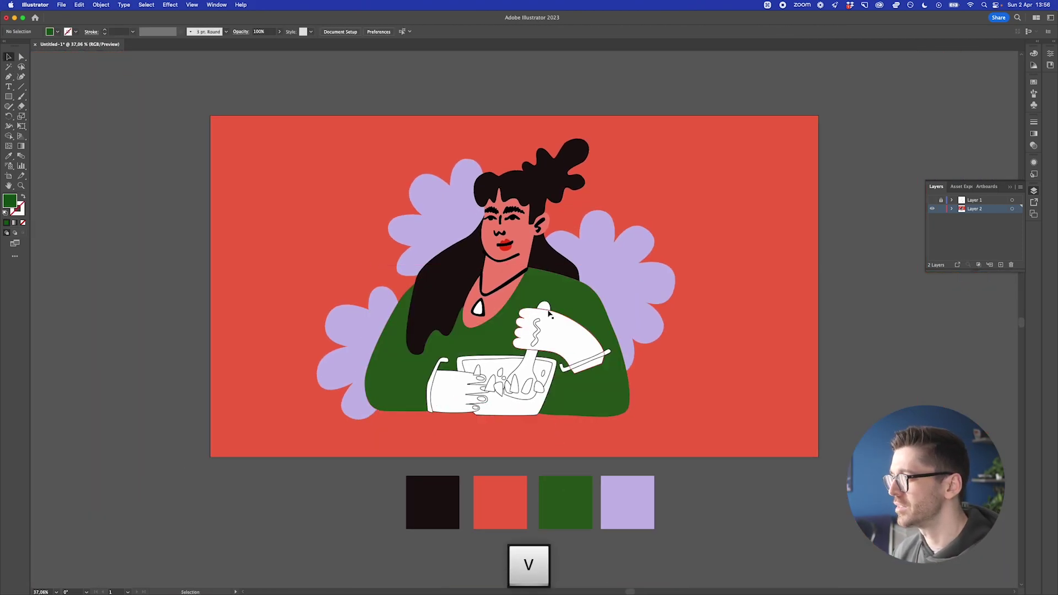
# Fill both hands together with the face's skin tone, without an outline
pyautogui.scroll(3, 482, 345)
pyautogui.scroll(2, 482, 344)
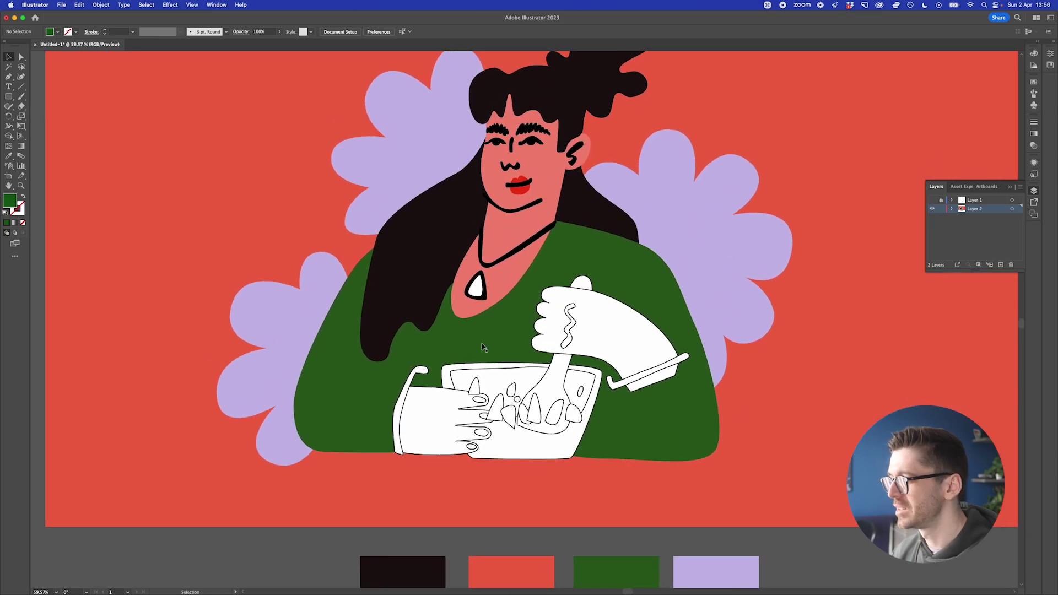
pyautogui.click(420, 406)
pyautogui.keyDown('shift'); pyautogui.click(629, 335); pyautogui.keyUp('shift')
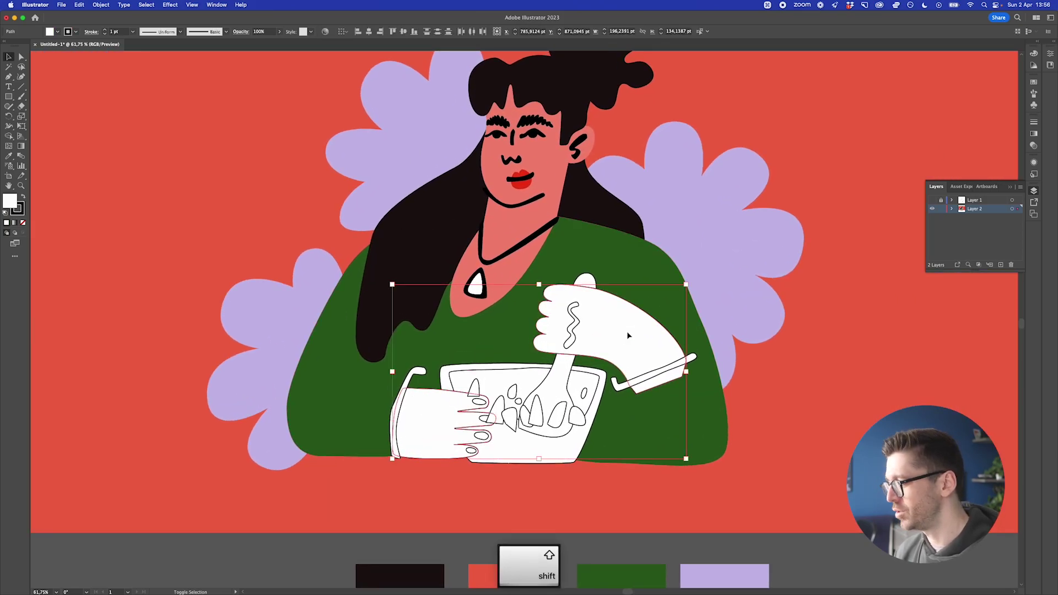
pyautogui.press('i')
pyautogui.click(551, 176)
pyautogui.press('v')
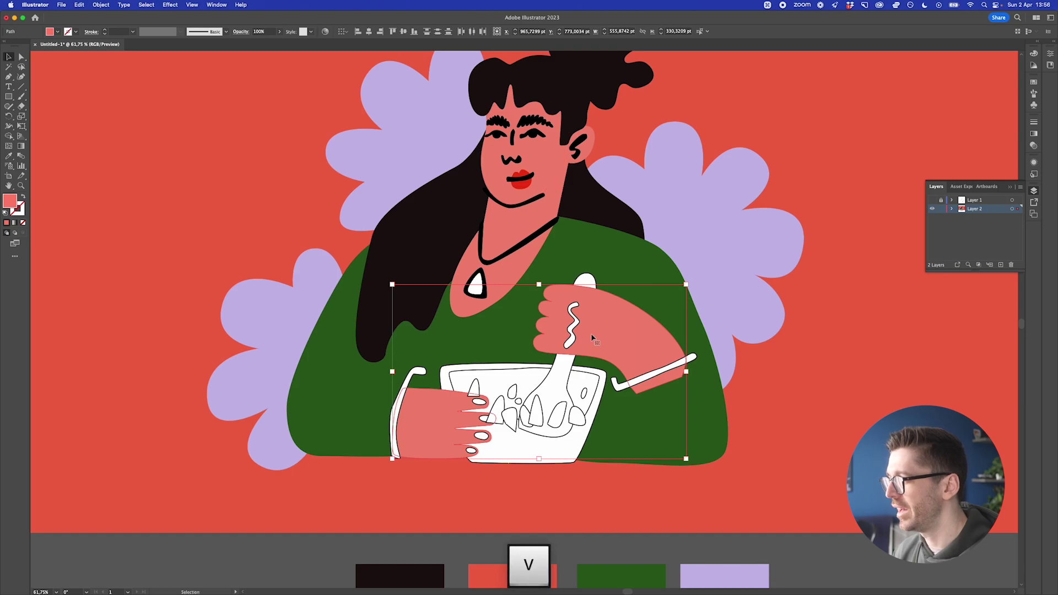
# Fill the wavy line on the raised hand and the cuff line of the lower hand with the hair's black
pyautogui.click(574, 330)
pyautogui.keyDown('shift'); pyautogui.click(417, 372); pyautogui.keyUp('shift')
pyautogui.press('i')
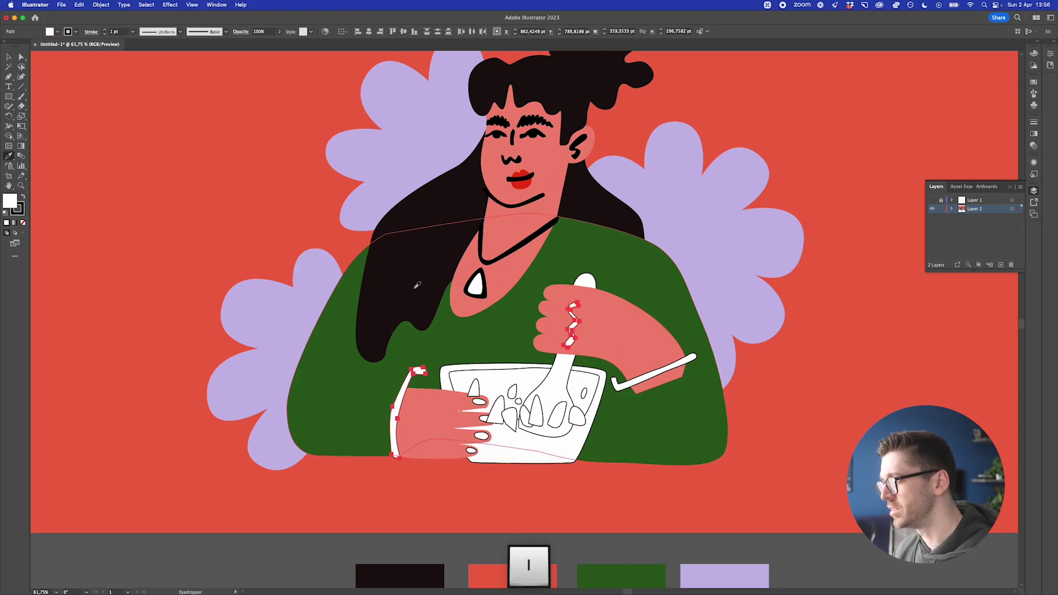
pyautogui.click(421, 215)
pyautogui.press('v')
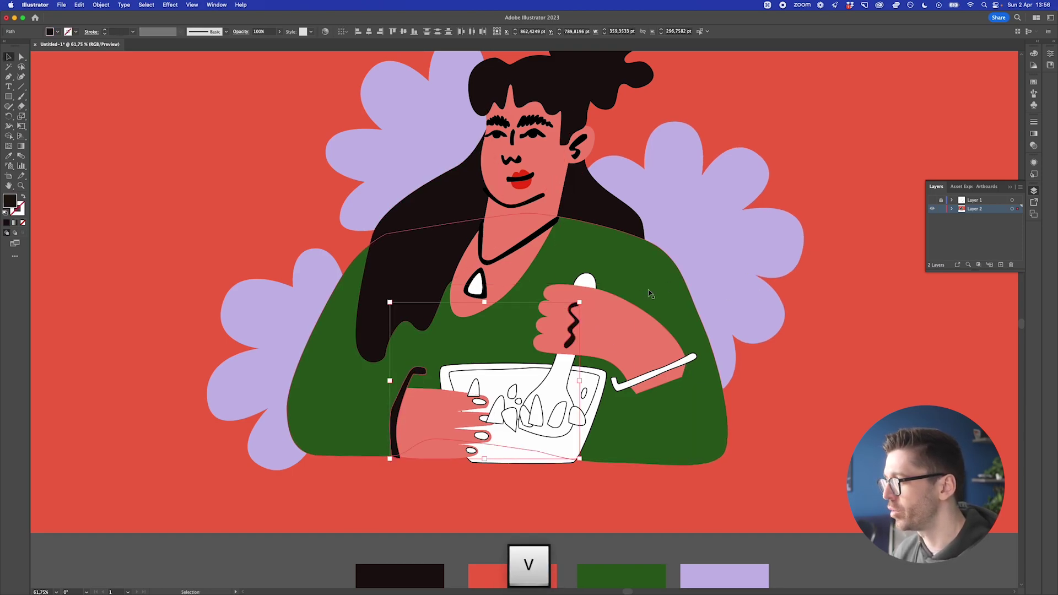
# Fill the mixing spoon with the hair's black, without an outline
pyautogui.click(588, 282)
pyautogui.press('i')
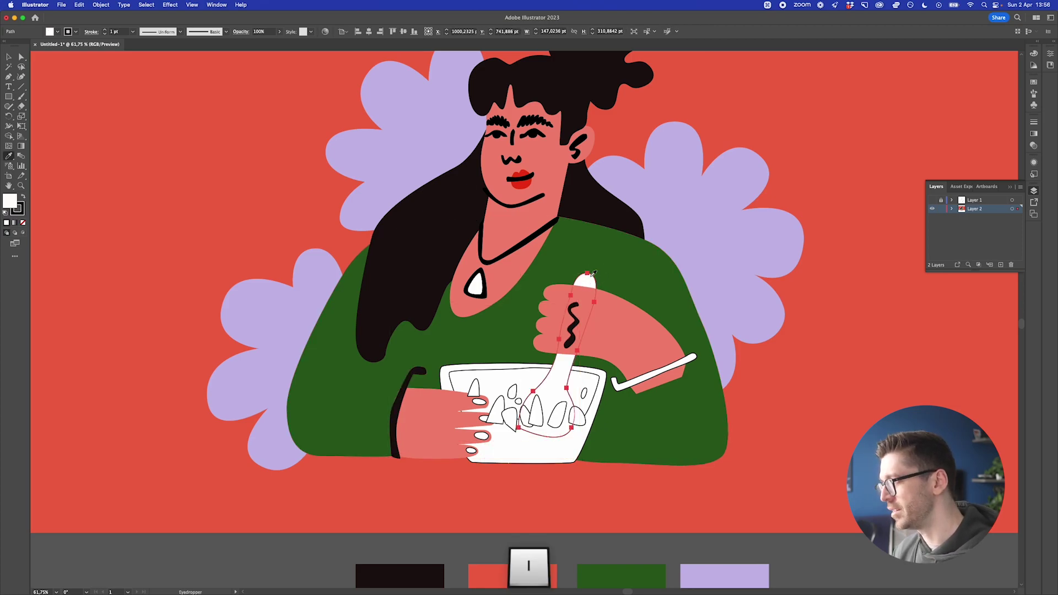
pyautogui.click(605, 192)
pyautogui.press('v')
# Fill the bowl's outer shape with the flowers' lilac, without an outline
pyautogui.click(563, 456)
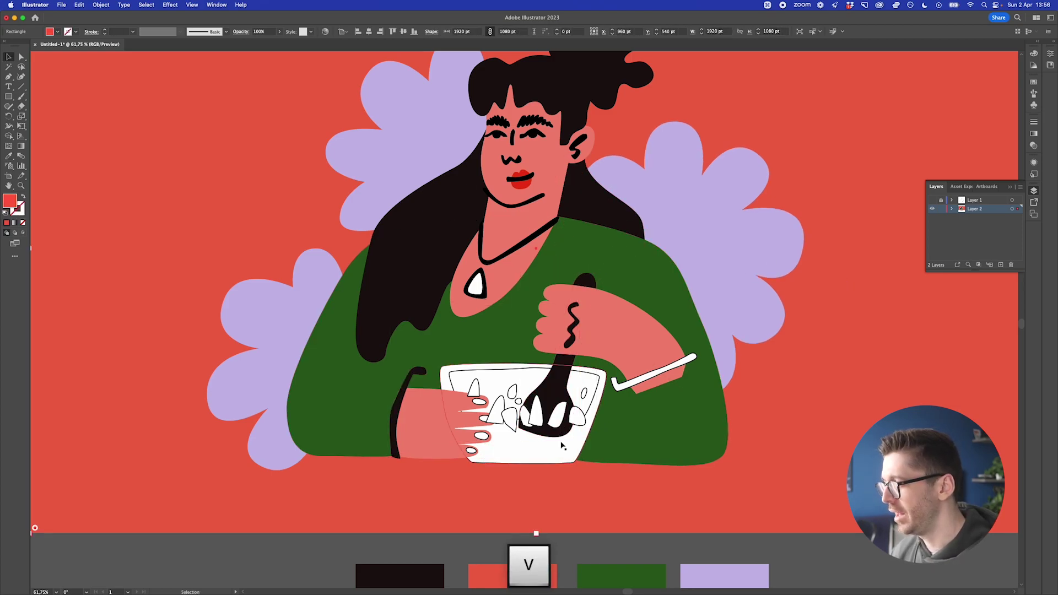
pyautogui.press('i')
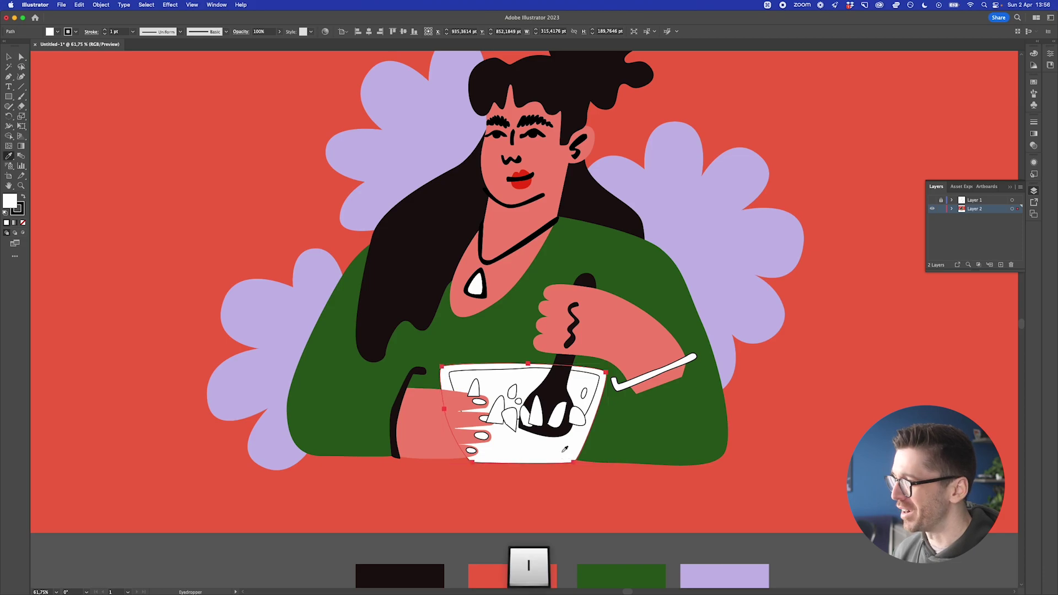
pyautogui.press('v')
pyautogui.press('i')
pyautogui.click(698, 298)
pyautogui.press('v')
# Fill the cuff line on the raised arm's wrist with the black of the line details, without an outline
pyautogui.click(528, 380)
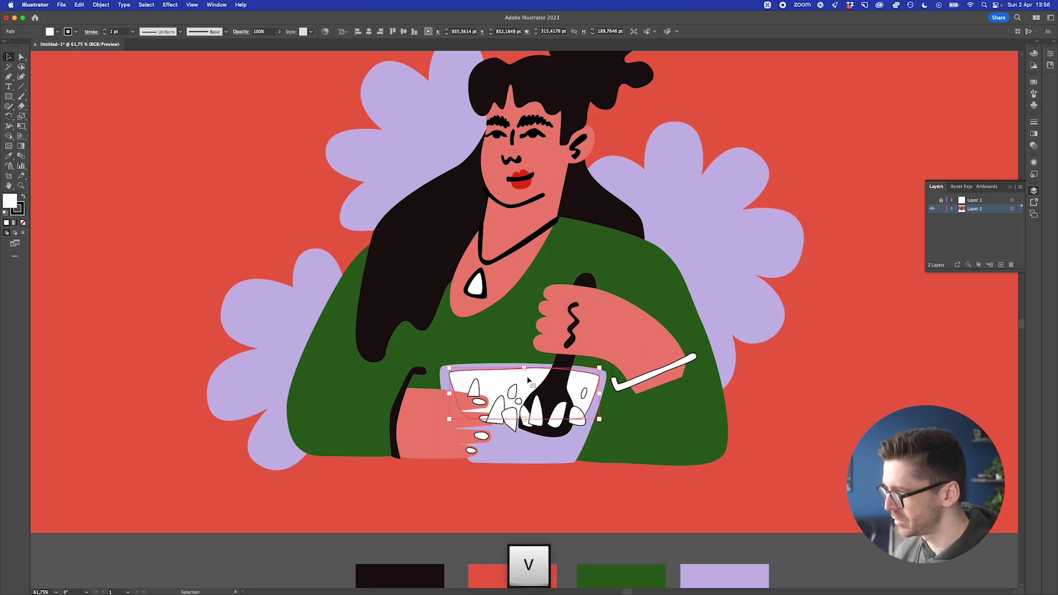
pyautogui.click(631, 382)
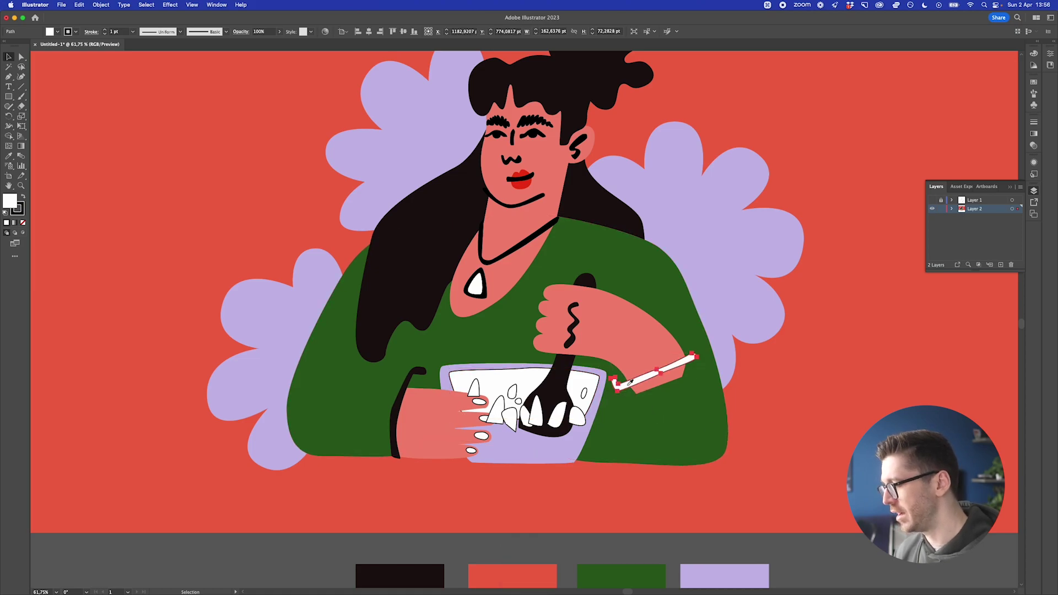
pyautogui.press('i')
pyautogui.click(531, 237)
pyautogui.press('v')
# Fill all the larger leaf-shaped food pieces in the bowl with the sweater's green, without an outline
pyautogui.click(525, 384)
pyautogui.click(498, 412)
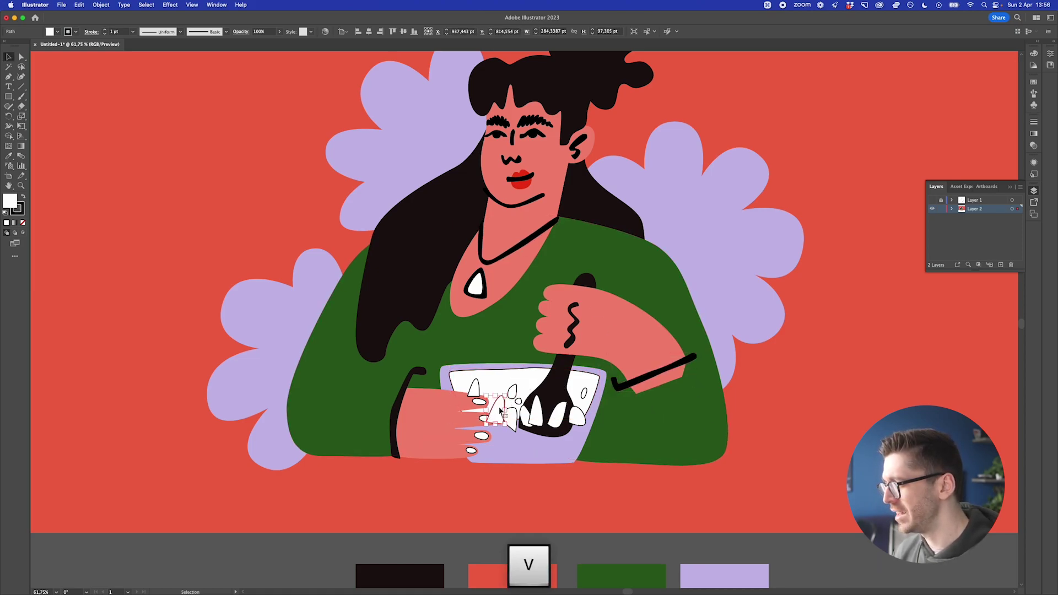
pyautogui.keyDown('shift'); pyautogui.click(476, 389); pyautogui.keyUp('shift')
pyautogui.keyDown('shift'); pyautogui.click(513, 411); pyautogui.keyUp('shift')
pyautogui.keyDown('shift'); pyautogui.click(510, 388); pyautogui.keyUp('shift')
pyautogui.keyDown('shift'); pyautogui.click(523, 419); pyautogui.keyUp('shift')
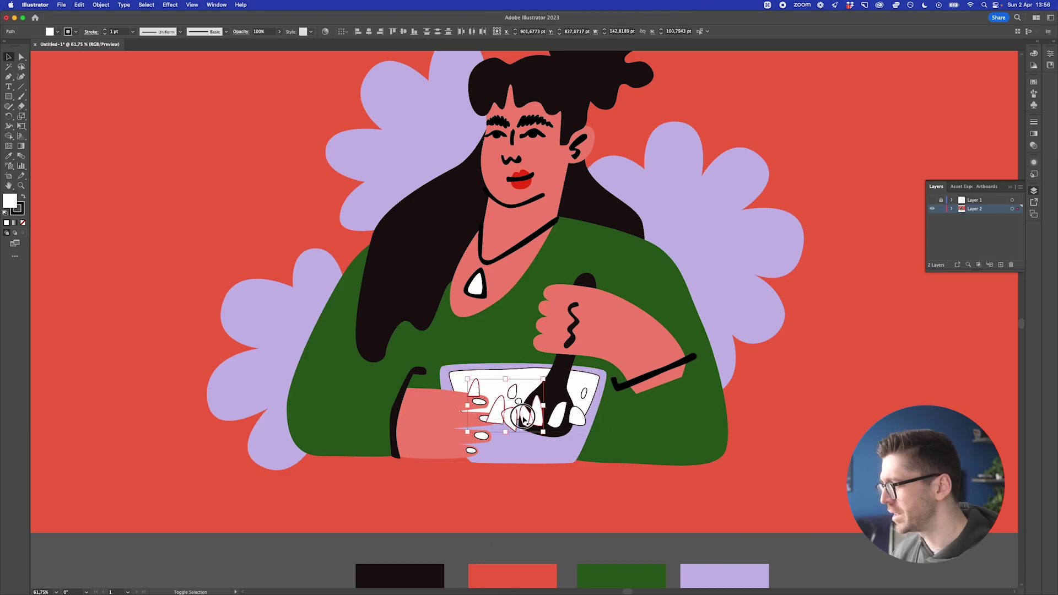
pyautogui.keyDown('shift'); pyautogui.click(564, 418); pyautogui.keyUp('shift')
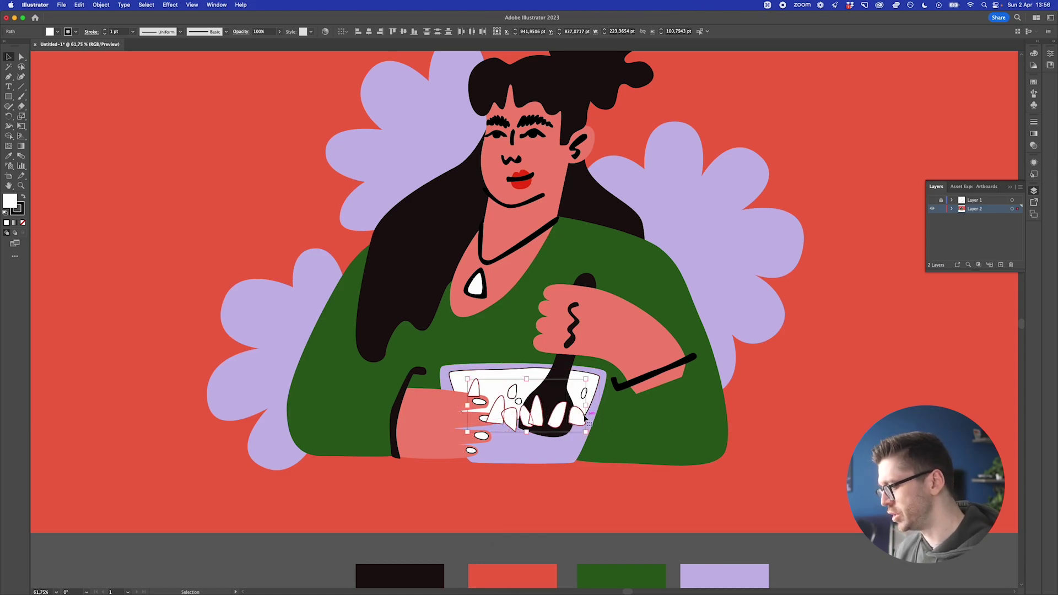
pyautogui.press('i')
pyautogui.click(611, 444)
pyautogui.press('v')
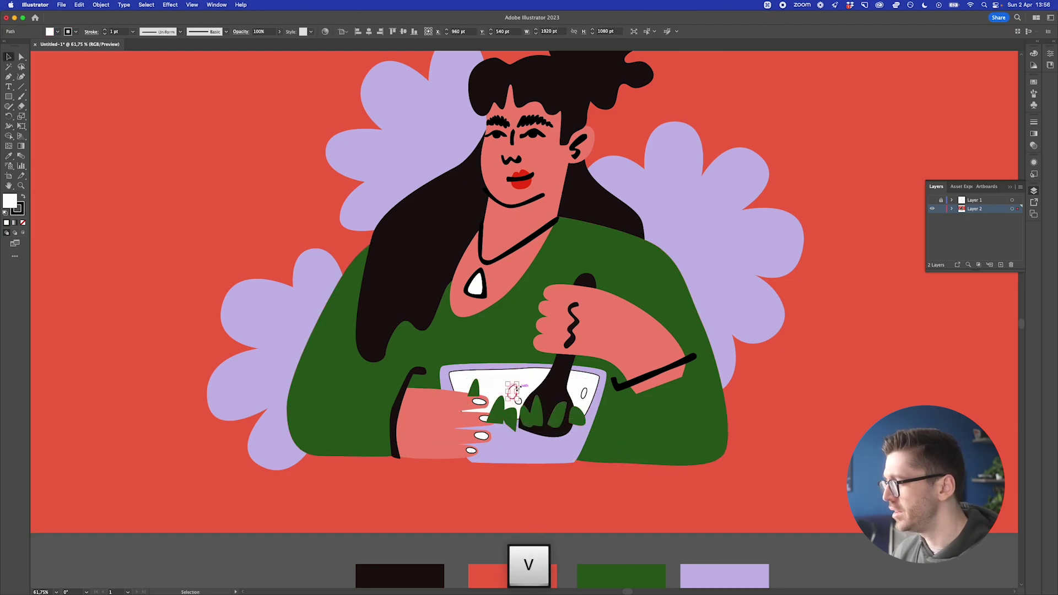
# Fill the three small food pieces in the bowl with the spoon's black, without an outline
pyautogui.click(516, 393)
pyautogui.keyDown('shift'); pyautogui.click(586, 393); pyautogui.keyUp('shift')
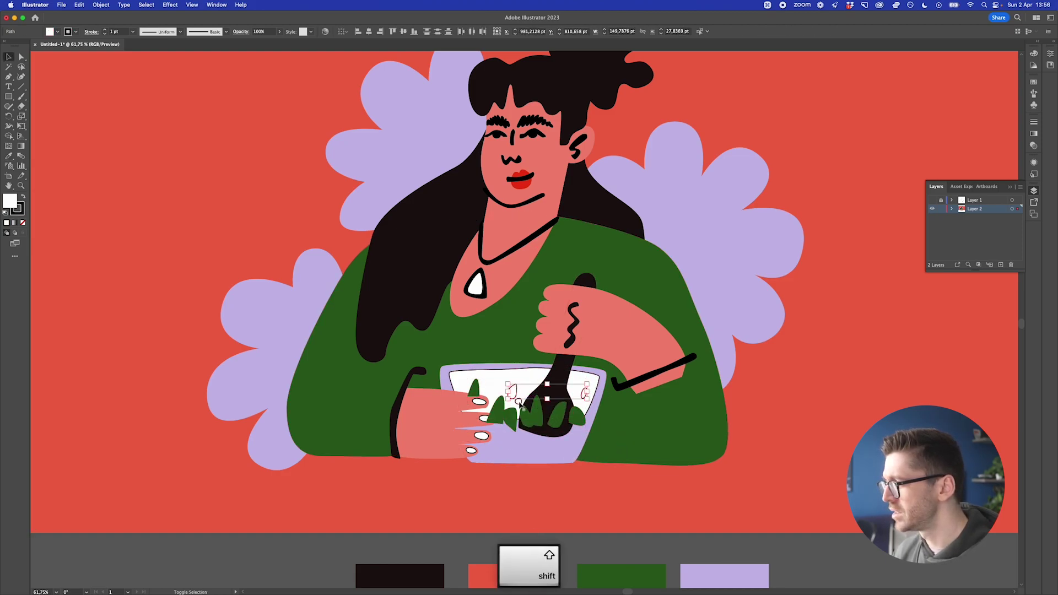
pyautogui.keyDown('shift'); pyautogui.click(520, 403); pyautogui.keyUp('shift')
pyautogui.press('i')
pyautogui.click(560, 389)
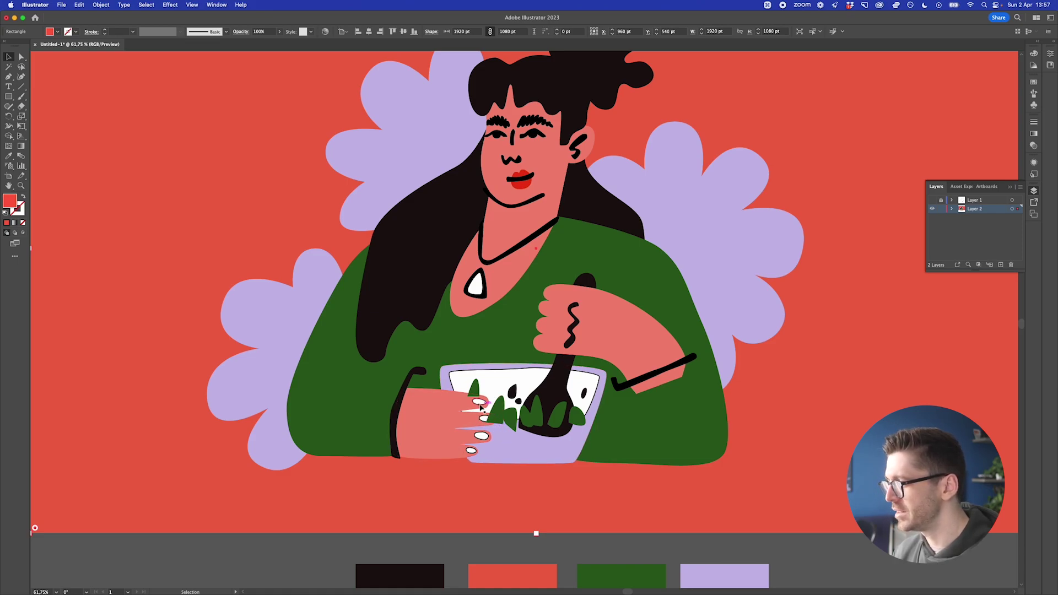
# Fill the four fingernails of the hand holding the bowl with the lips' vivid red, without an outline
pyautogui.click(479, 403)
pyautogui.keyDown('shift'); pyautogui.click(484, 419); pyautogui.keyUp('shift')
pyautogui.keyDown('shift'); pyautogui.click(481, 437); pyautogui.keyUp('shift')
pyautogui.keyDown('shift'); pyautogui.click(471, 451); pyautogui.keyUp('shift')
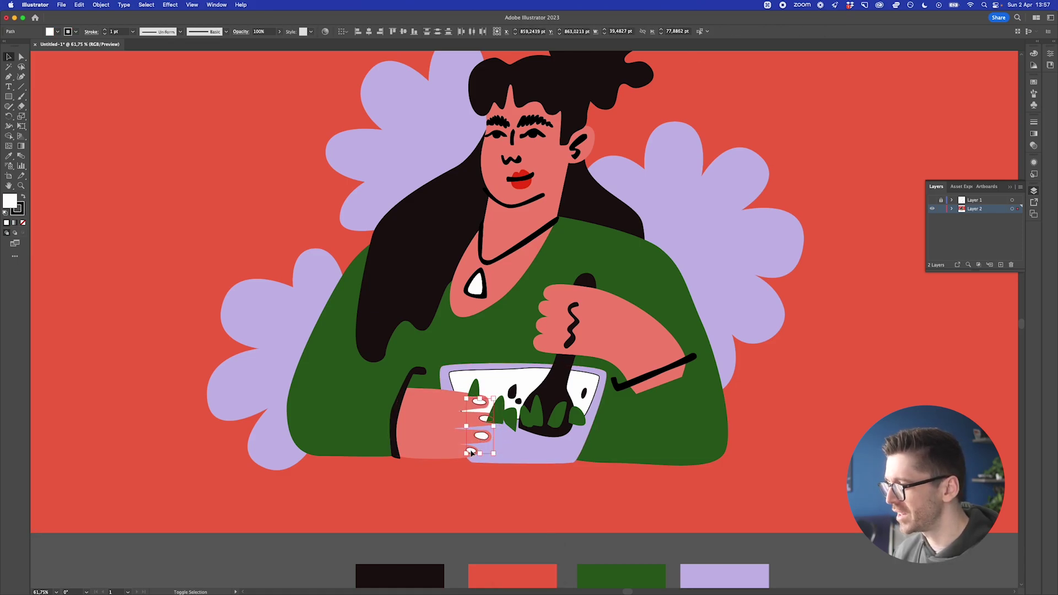
pyautogui.press('i')
pyautogui.click(528, 180)
pyautogui.press('v')
pyautogui.click(714, 409)
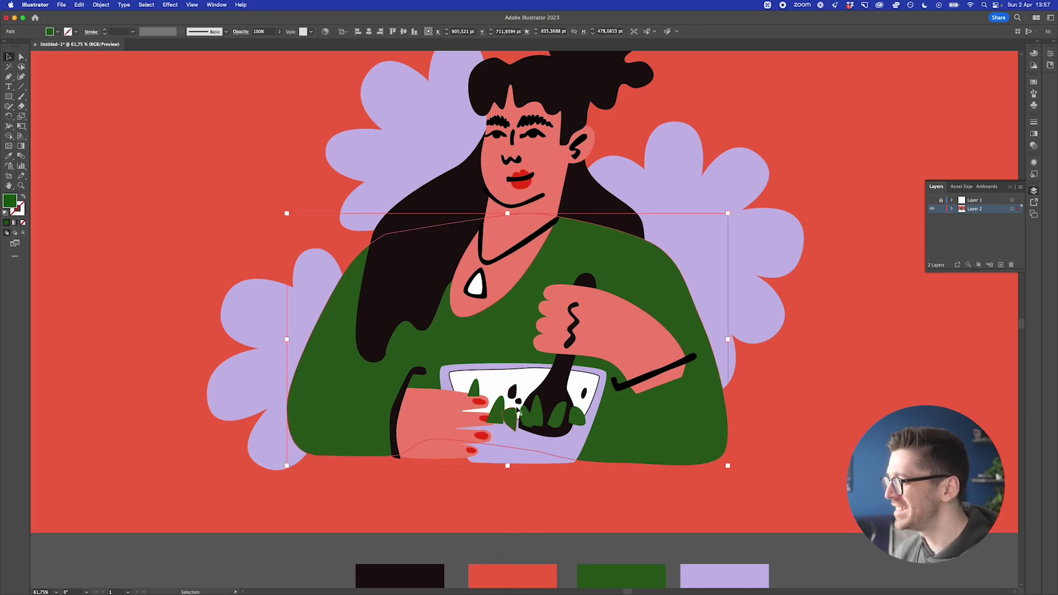
pyautogui.scroll(6, 518, 413)
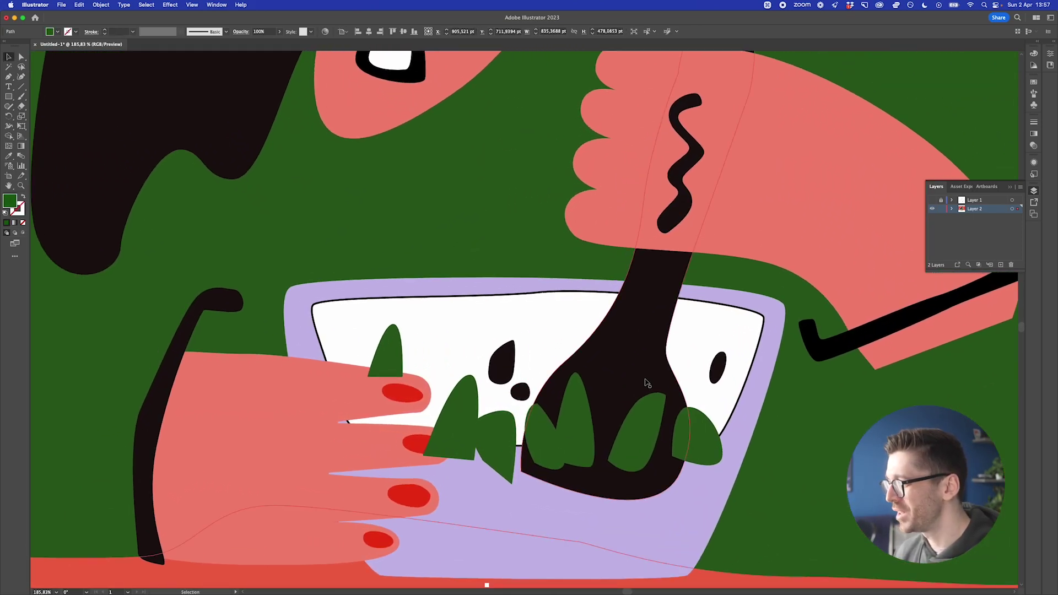
pyautogui.click(647, 383)
pyautogui.click(536, 292)
pyautogui.press('a')
pyautogui.moveTo(539, 293); pyautogui.dragTo(577, 295)
pyautogui.press('super+z')
pyautogui.press('a')
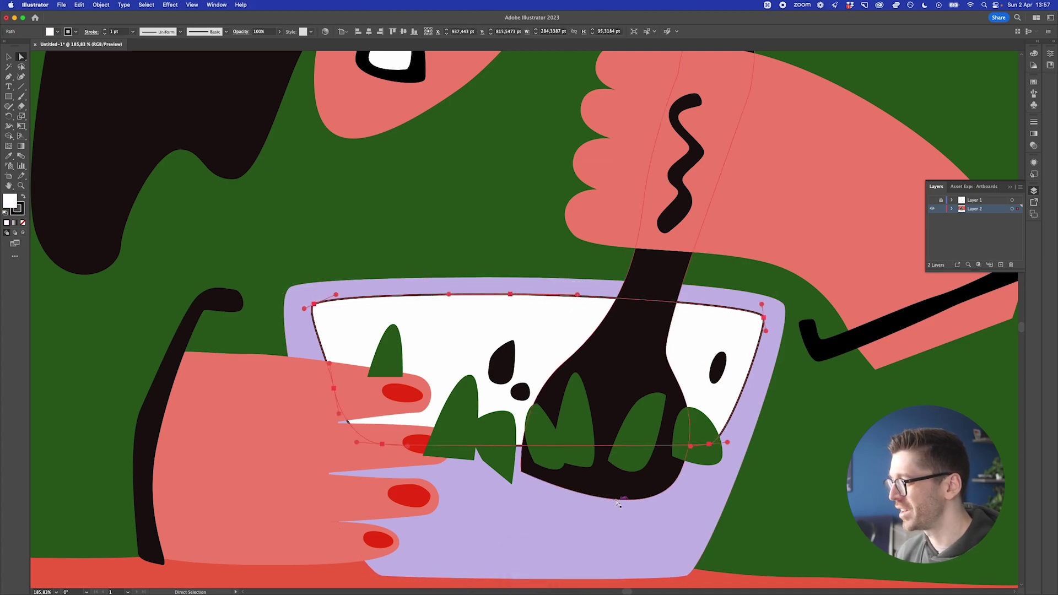
pyautogui.press('v')
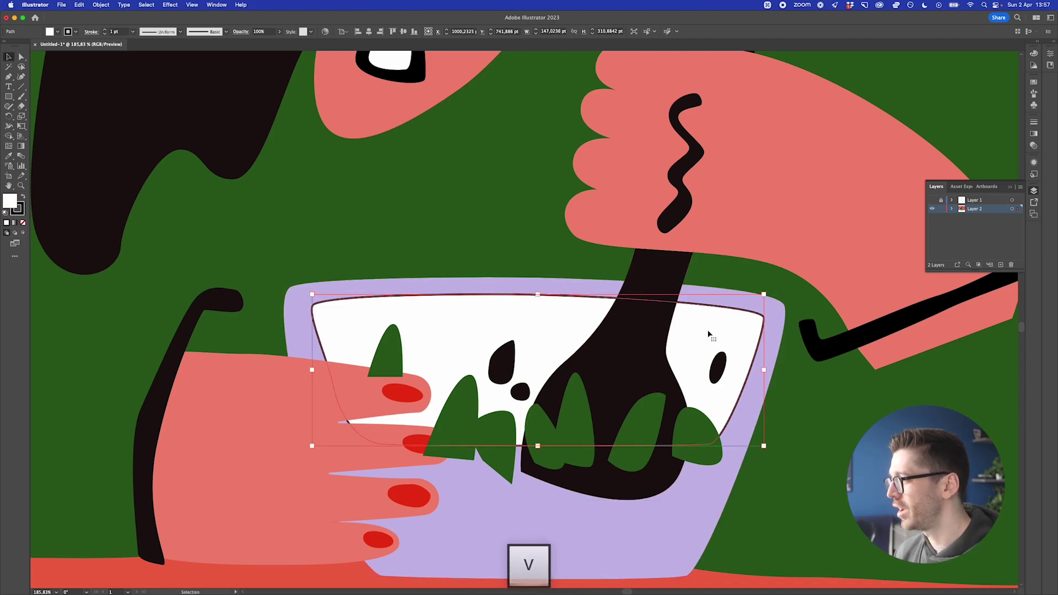
pyautogui.moveTo(700, 371); pyautogui.dragTo(746, 272)
pyautogui.press('super+z')
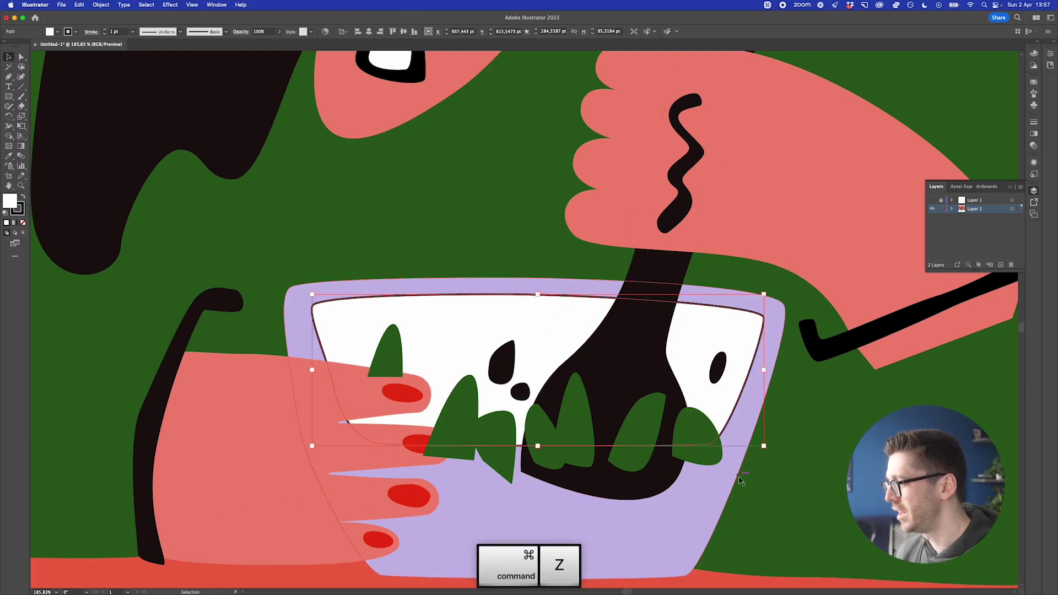
# Trim the part of the food leaf farthest from the hand that overhangs the bowl's inner area, using the Shape Builder
pyautogui.keyDown('shift'); pyautogui.click(711, 463); pyautogui.keyUp('shift')
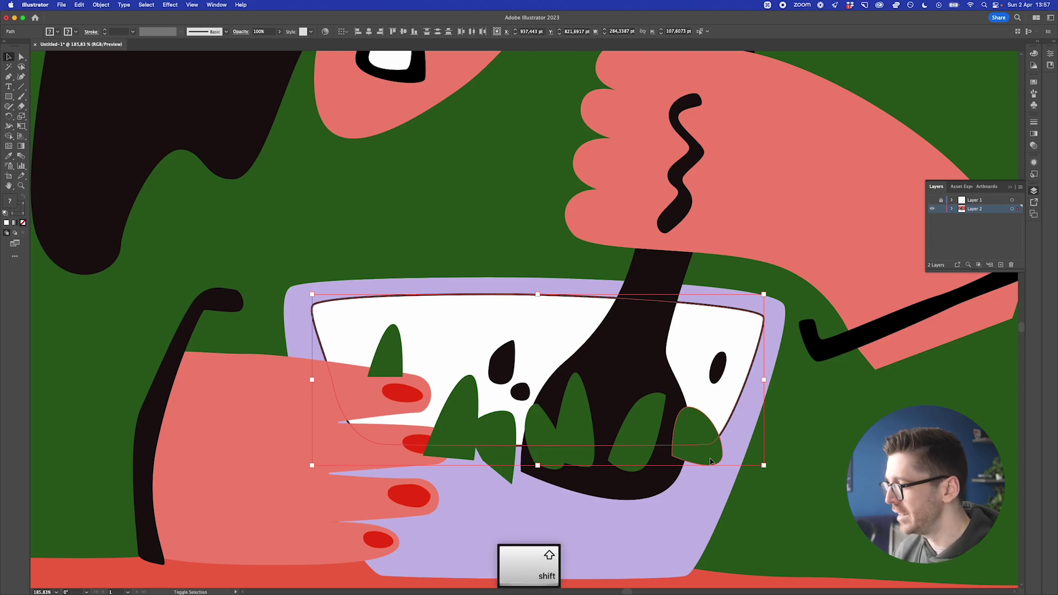
pyautogui.hotkey('shift', 'm')
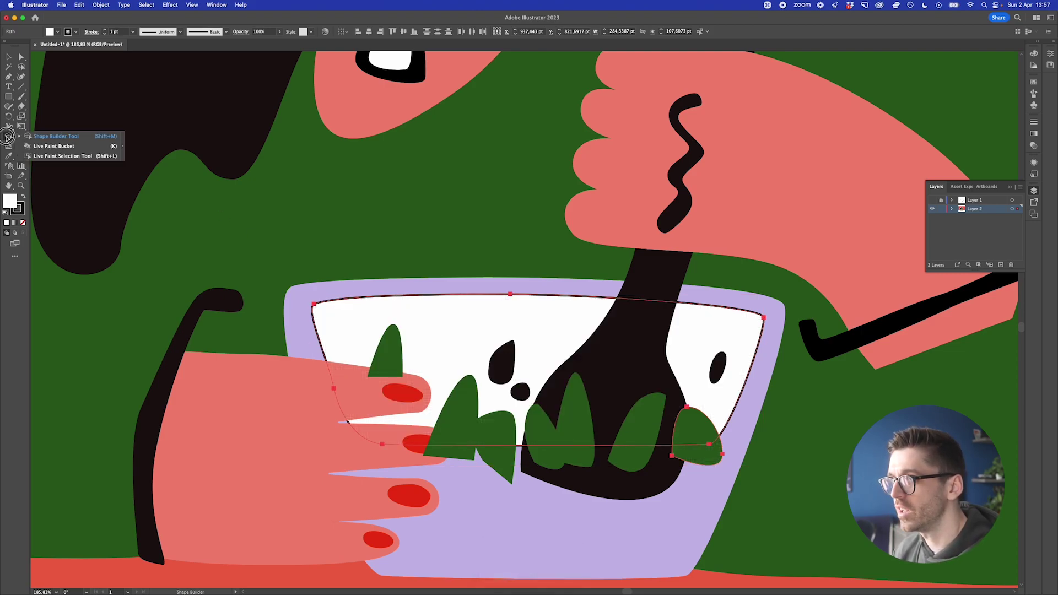
pyautogui.press('alt')
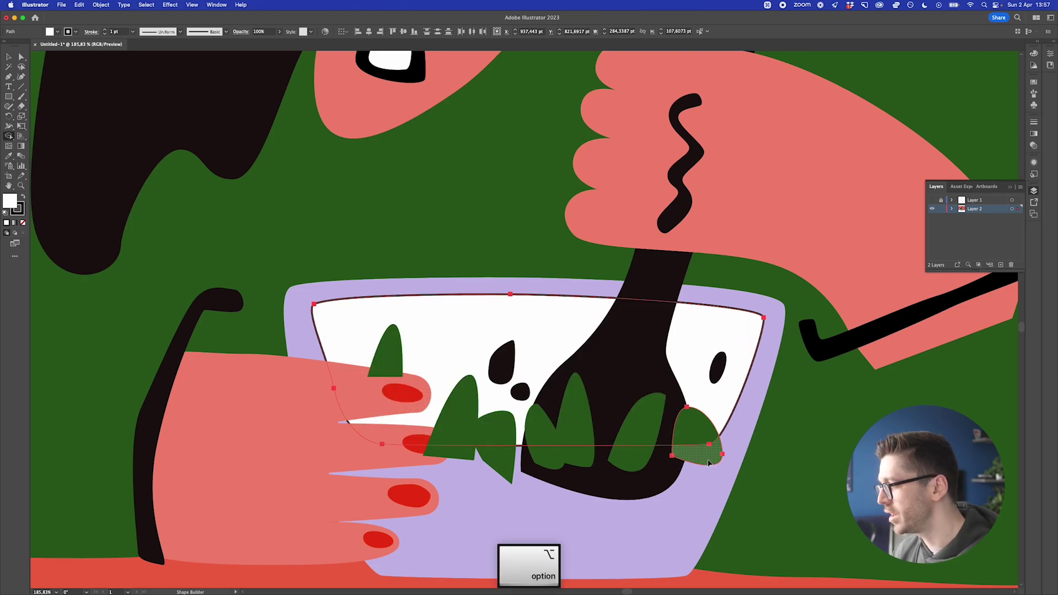
pyautogui.keyDown('alt'); pyautogui.click(709, 463); pyautogui.keyUp('alt')
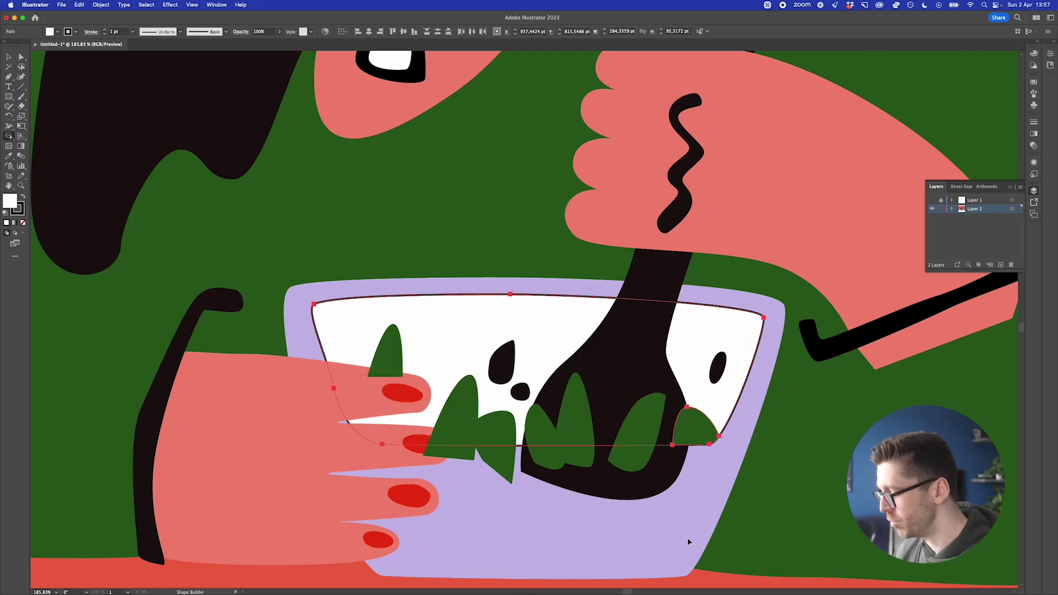
# Cut away the part of the spoon that extends below the bowl's inner area with the Shape Builder
pyautogui.press('v')
pyautogui.click(676, 404)
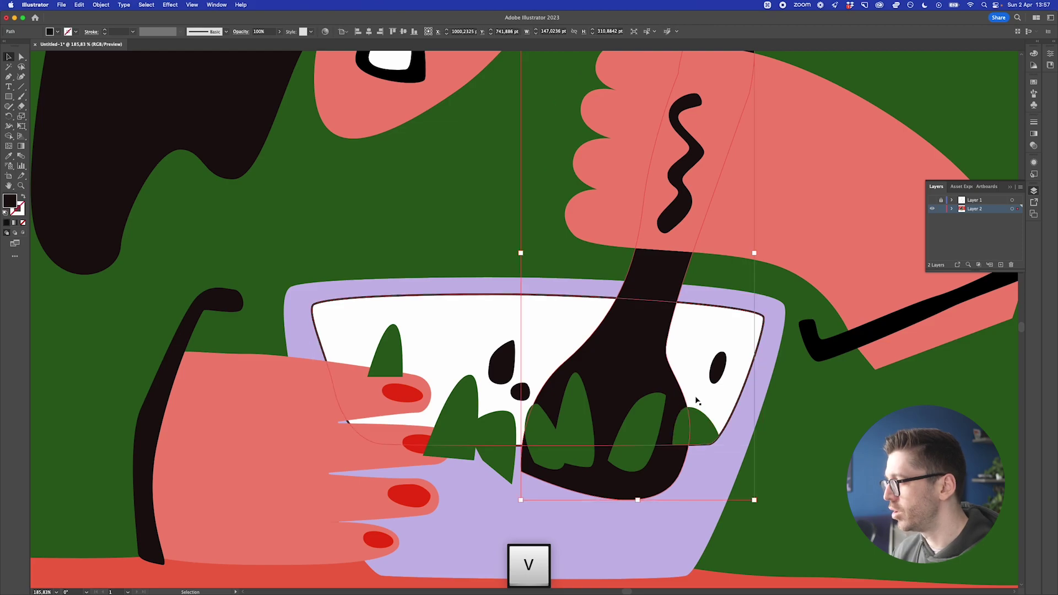
pyautogui.keyDown('shift'); pyautogui.click(723, 396); pyautogui.keyUp('shift')
pyautogui.hotkey('shift', 'm')
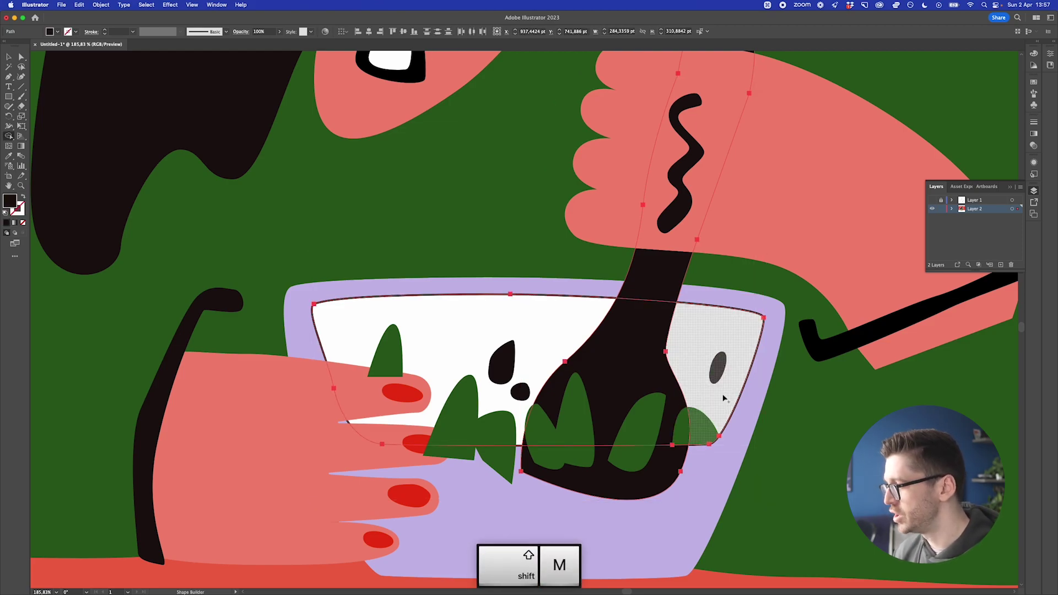
pyautogui.keyDown('alt'); pyautogui.click(657, 466); pyautogui.keyUp('alt')
# Trim the remaining green food leaves along the lower edge of the bowl's inner area with the Shape Builder
pyautogui.press('v')
pyautogui.click(649, 429)
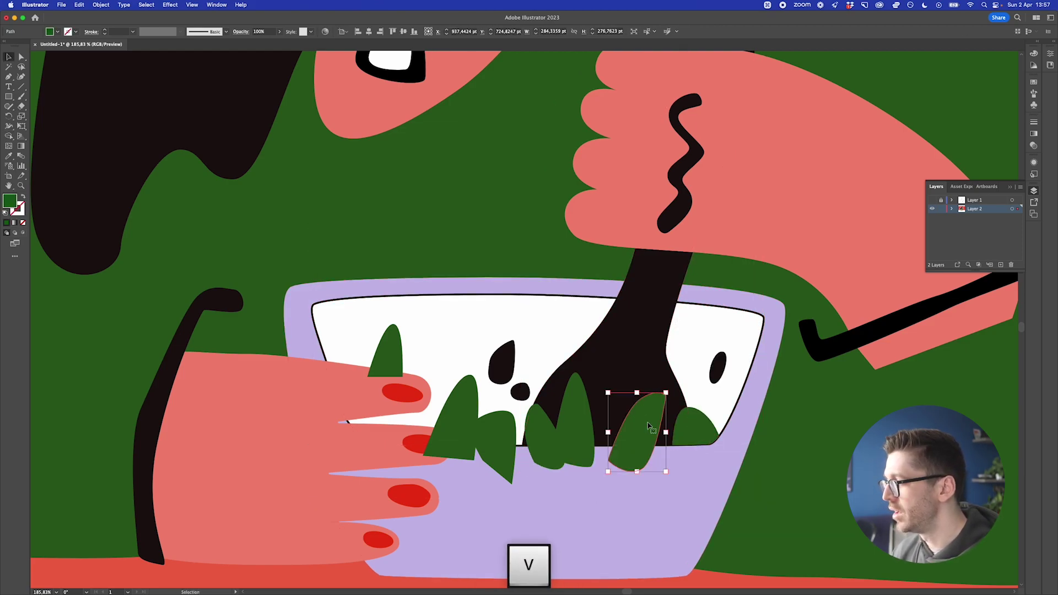
pyautogui.keyDown('alt'); pyautogui.click(497, 461); pyautogui.keyUp('alt')
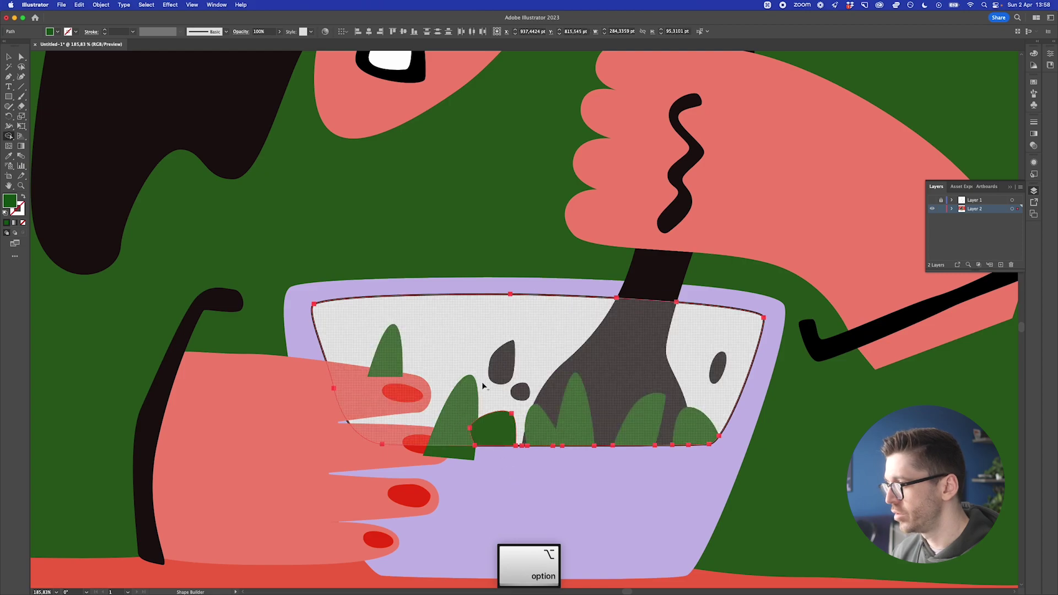
pyautogui.press('v')
pyautogui.click(464, 406)
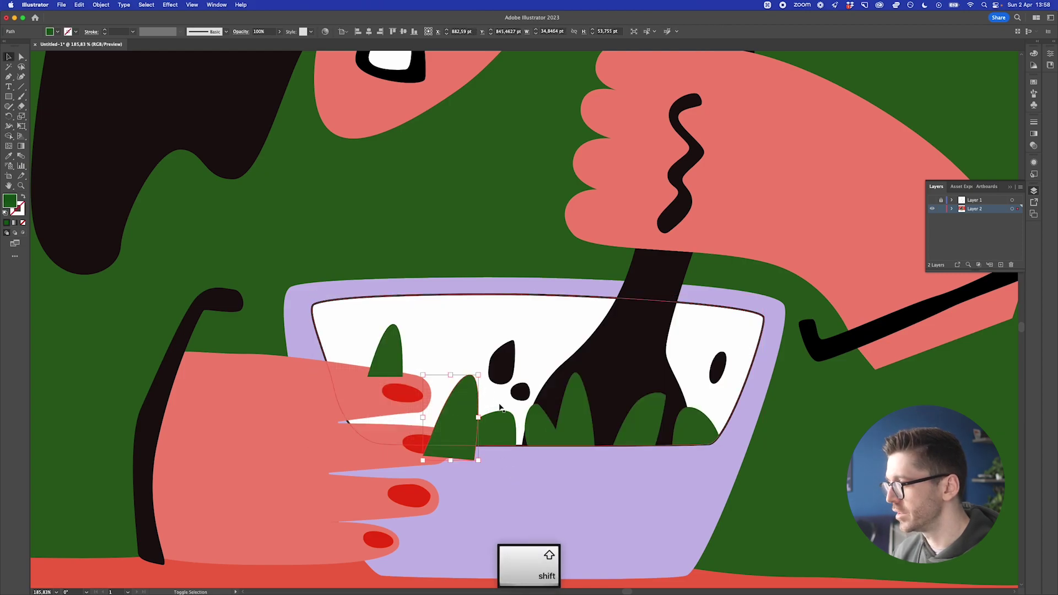
pyautogui.keyDown('shift'); pyautogui.click(498, 410); pyautogui.keyUp('shift')
pyautogui.hotkey('shift', 'm')
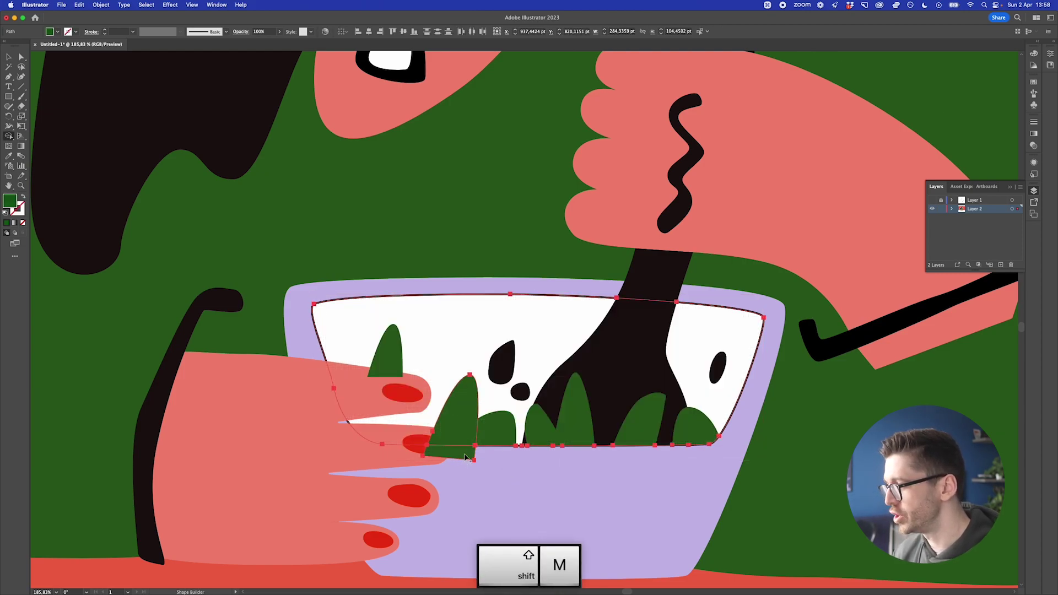
pyautogui.keyDown('alt'); pyautogui.click(464, 455); pyautogui.keyUp('alt')
# Bring the hand holding the bowl, its fingernails and its cuff line in front of the green food leaves
pyautogui.press('v')
pyautogui.click(424, 447)
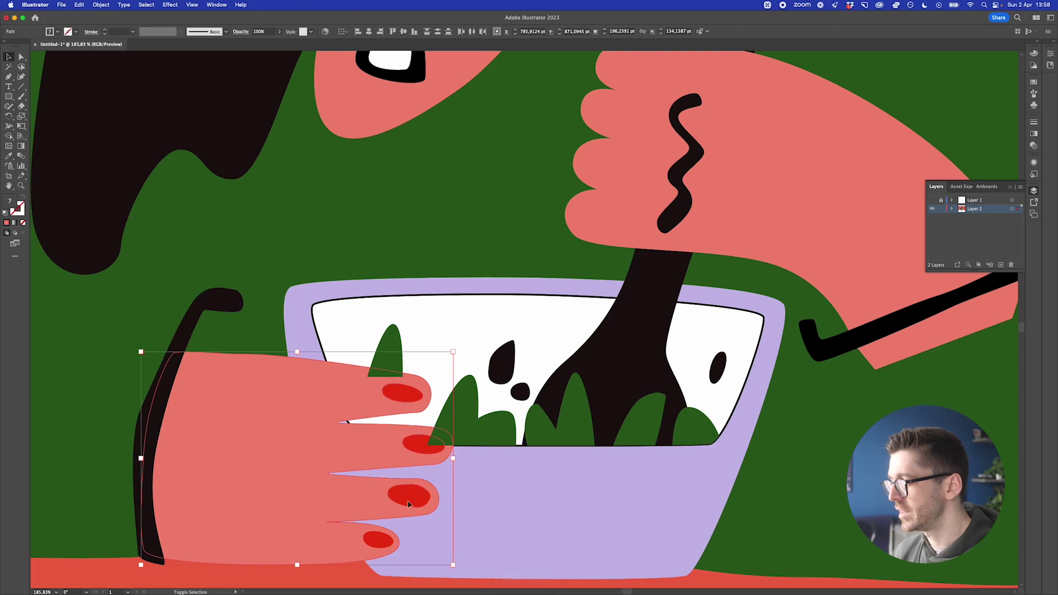
pyautogui.keyDown('shift'); pyautogui.click(209, 304); pyautogui.keyUp('shift')
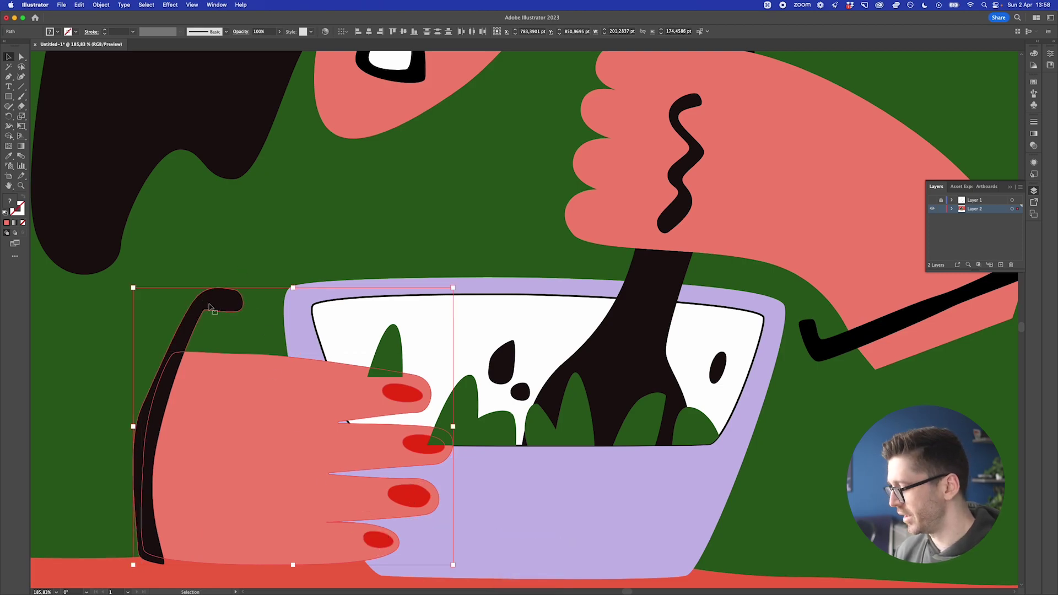
pyautogui.press('a')
pyautogui.press('super+bracketright')
pyautogui.press('super+bracketright')
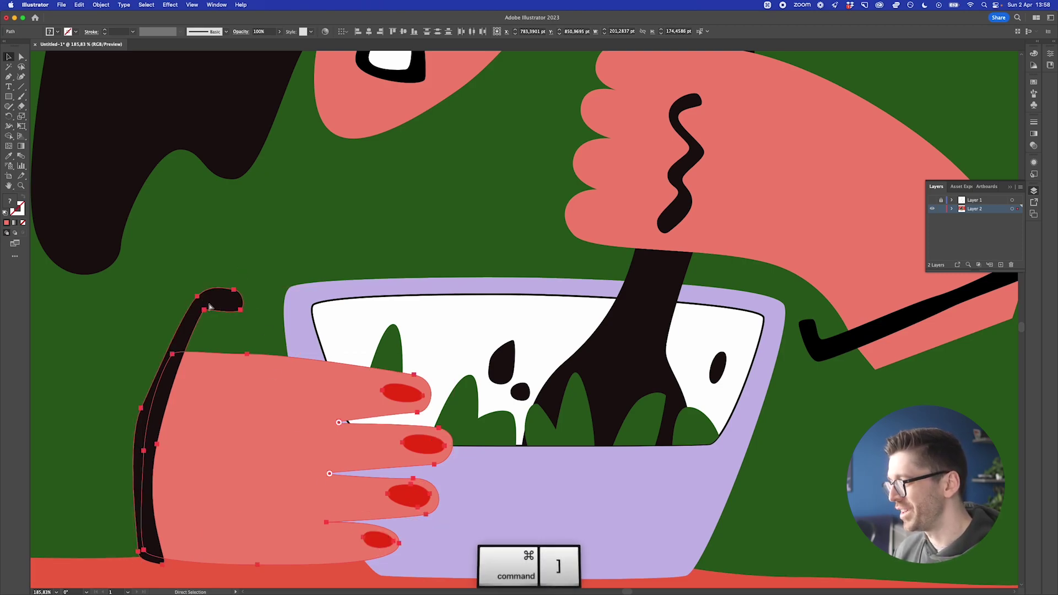
pyautogui.press('v')
# Fill the bowl's inner area with plain white, without an outline
pyautogui.click(425, 311)
pyautogui.scroll(-3, 425, 312)
pyautogui.scroll(-4, 424, 301)
pyautogui.scroll(1, 423, 300)
pyautogui.press('i')
pyautogui.click(416, 254)
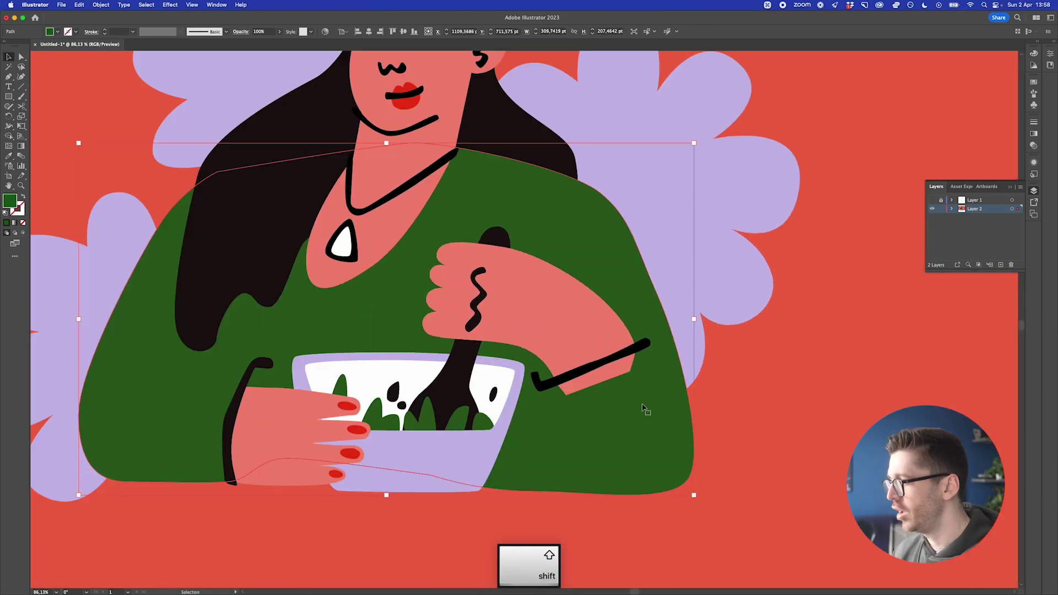
# Remove the end of the raised forearm that sticks out beyond the cuff line with the Shape Builder
pyautogui.click(619, 356)
pyautogui.keyDown('shift'); pyautogui.click(620, 374); pyautogui.keyUp('shift')
pyautogui.keyDown('shift'); pyautogui.click(603, 331); pyautogui.keyUp('shift')
pyautogui.scroll(2, 618, 375)
pyautogui.hotkey('shift', 'm')
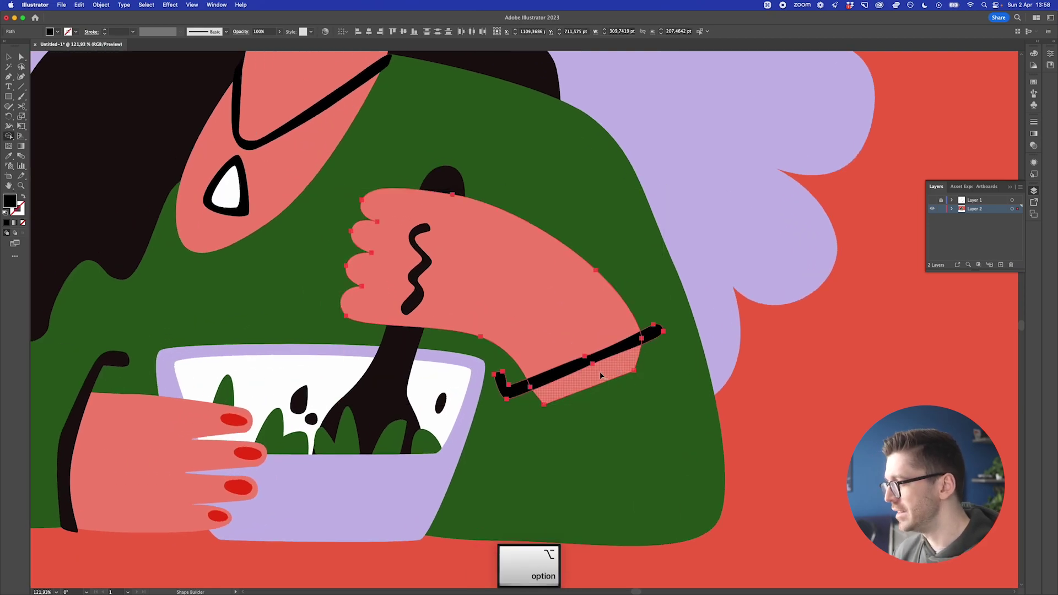
pyautogui.keyDown('alt'); pyautogui.click(601, 377); pyautogui.keyUp('alt')
# Shift the raised arm's cuff line slightly down and to the right so it covers the cut end of the forearm
pyautogui.press('v')
pyautogui.click(603, 406)
pyautogui.click(610, 359)
pyautogui.moveTo(618, 351); pyautogui.dragTo(623, 356)
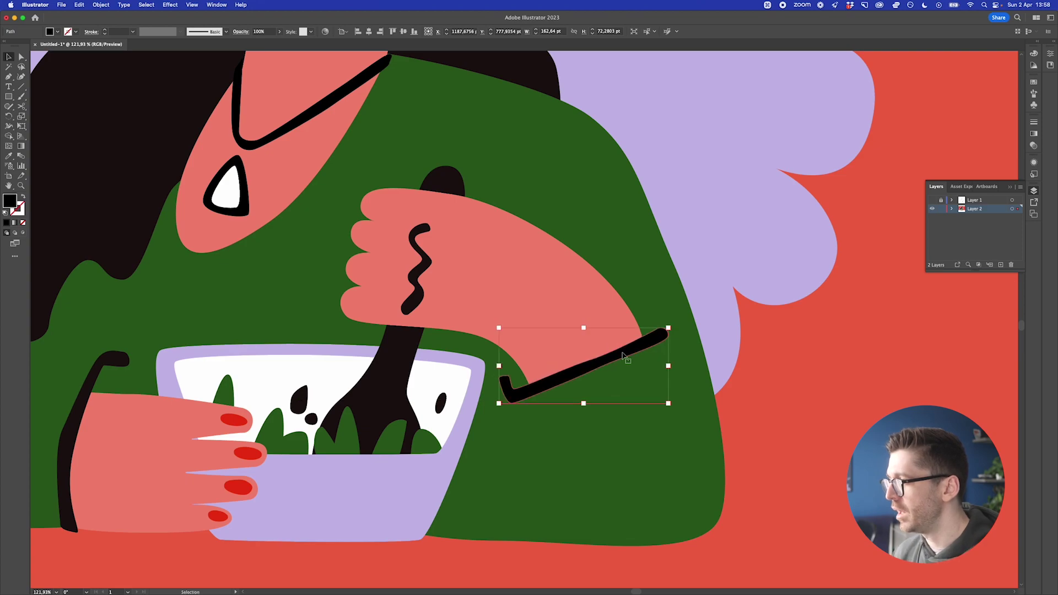
pyautogui.press('Down')
pyautogui.press('Right')
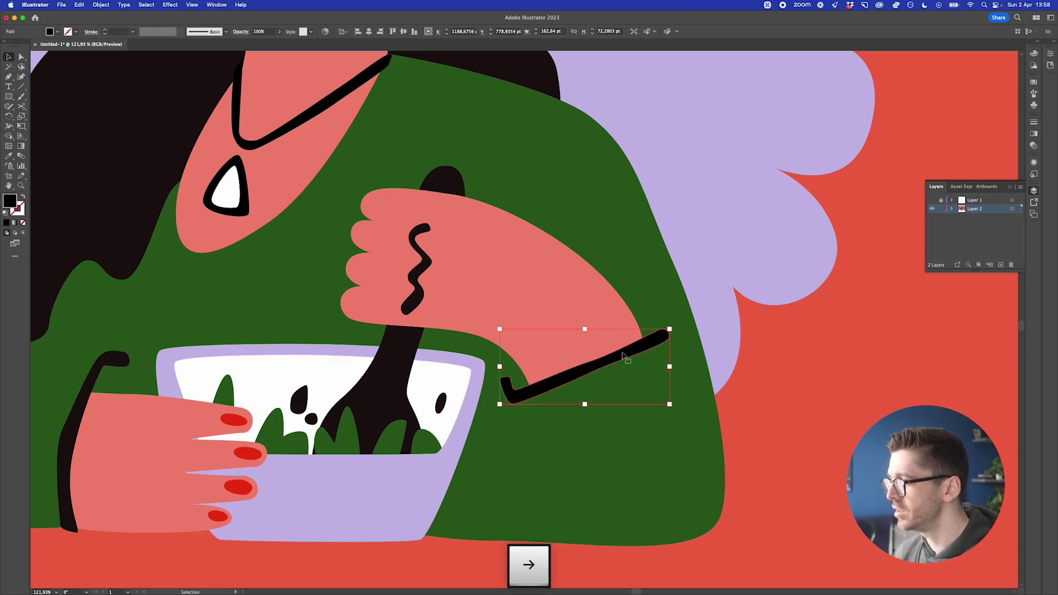
pyautogui.click(565, 433)
# Fill the three flower shapes behind the woman with the white of the bowl's inner area
pyautogui.scroll(-8, 565, 433)
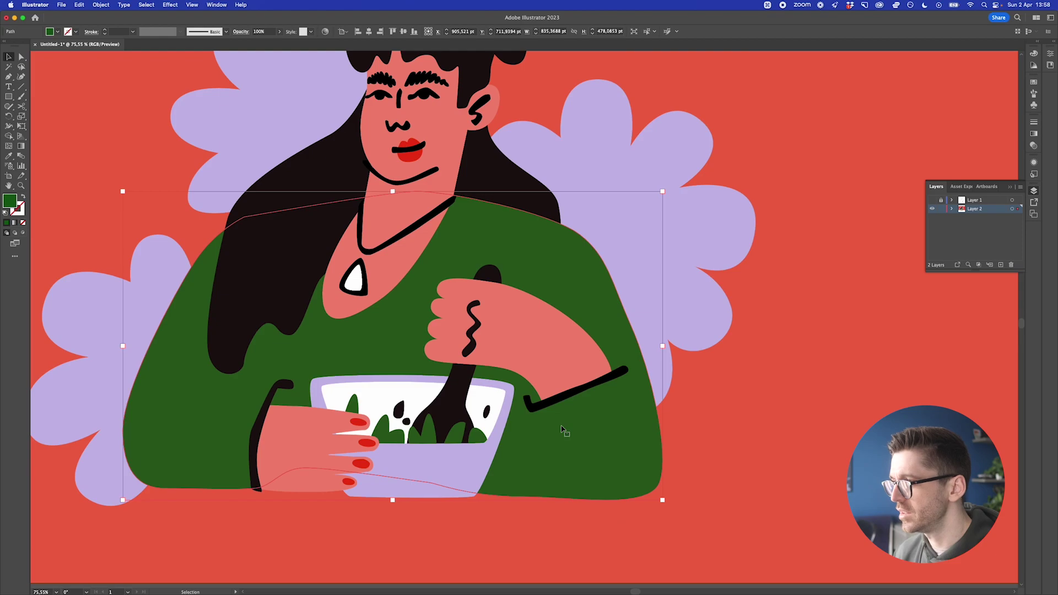
pyautogui.scroll(-5, 617, 427)
pyautogui.press('super+shift+a')
pyautogui.scroll(2, 615, 473)
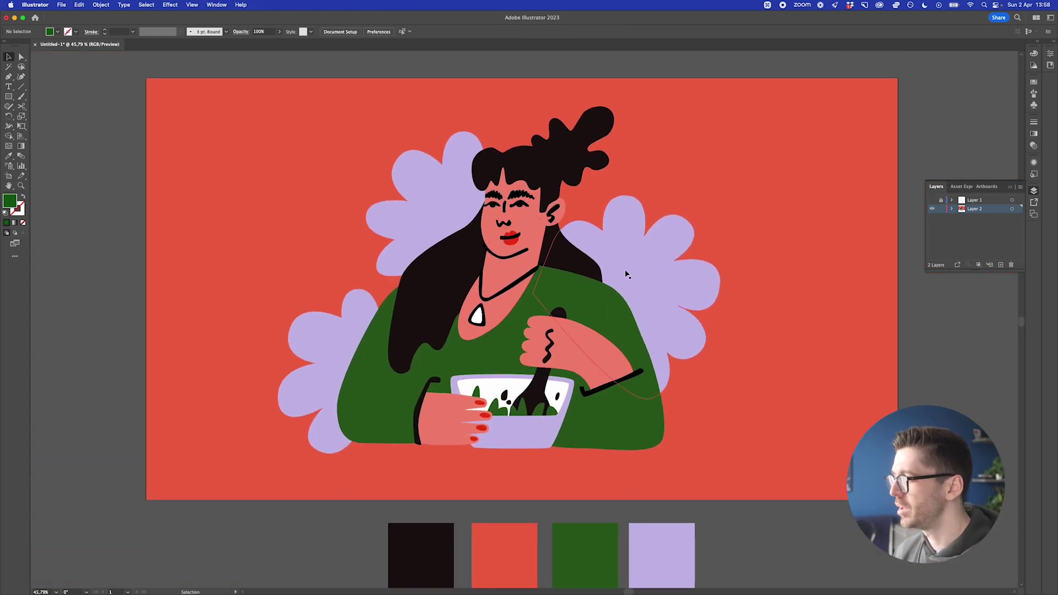
pyautogui.click(623, 218)
pyautogui.keyDown('shift'); pyautogui.click(445, 205); pyautogui.keyUp('shift')
pyautogui.keyDown('shift'); pyautogui.click(345, 340); pyautogui.keyUp('shift')
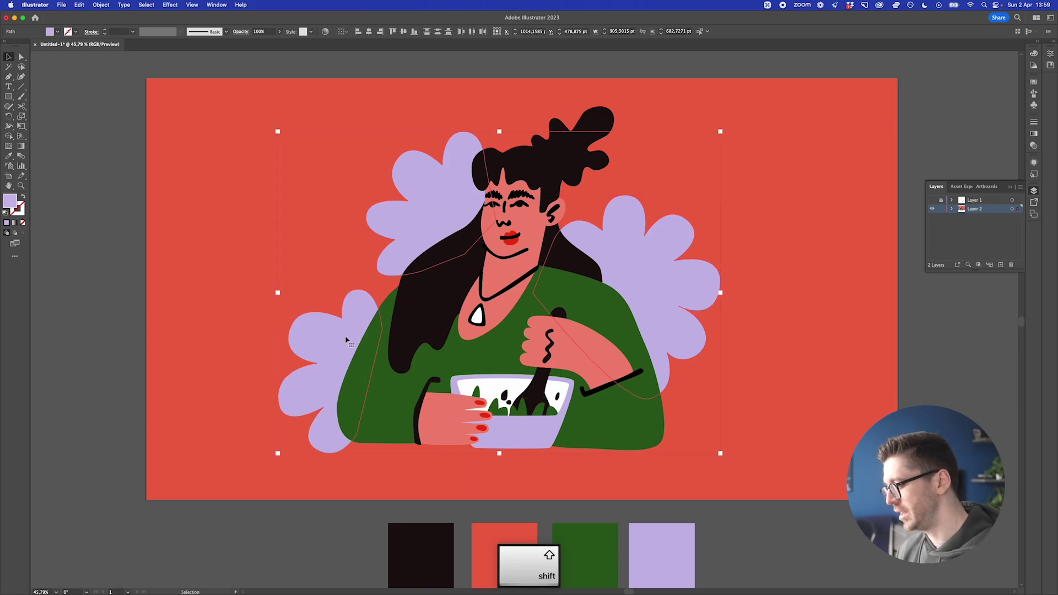
pyautogui.press('i')
pyautogui.click(499, 391)
pyautogui.press('v')
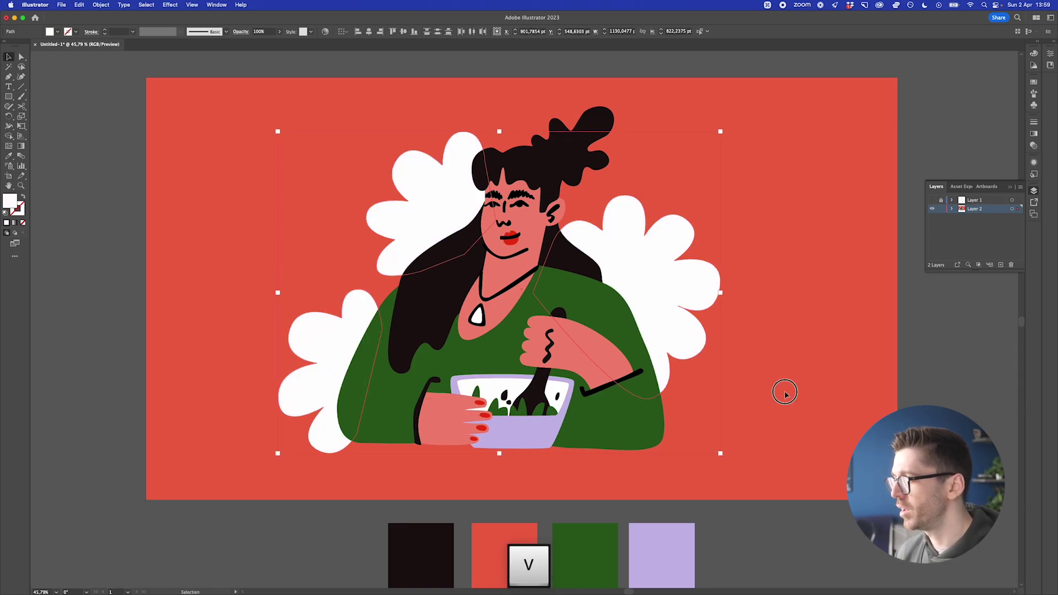
pyautogui.click(499, 393)
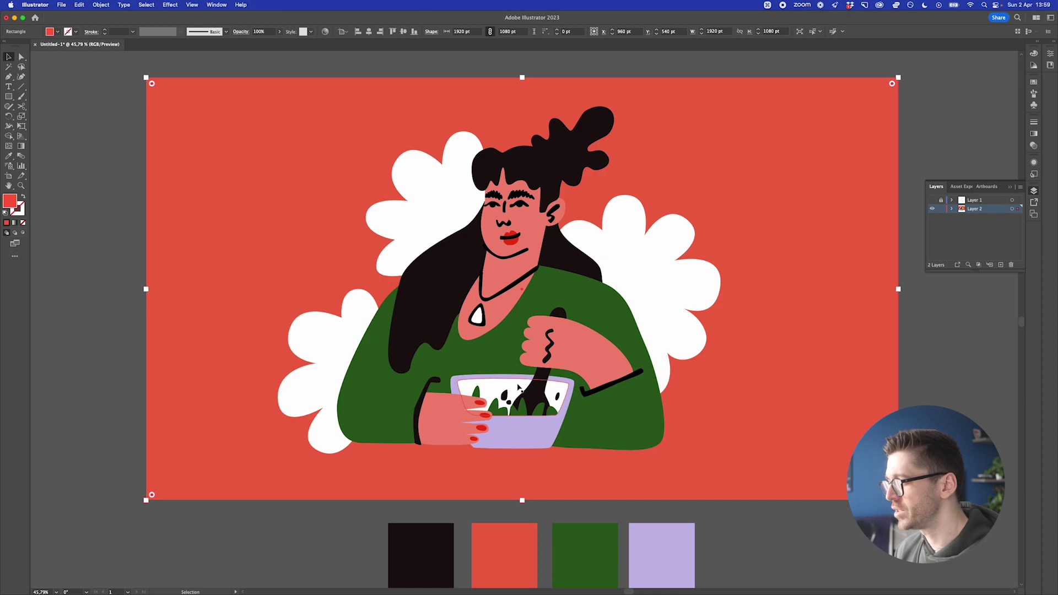
# Fill the outer body of the bowl with the white of the background flowers
pyautogui.press('super+shift+a')
pyautogui.click(525, 445)
pyautogui.press('i')
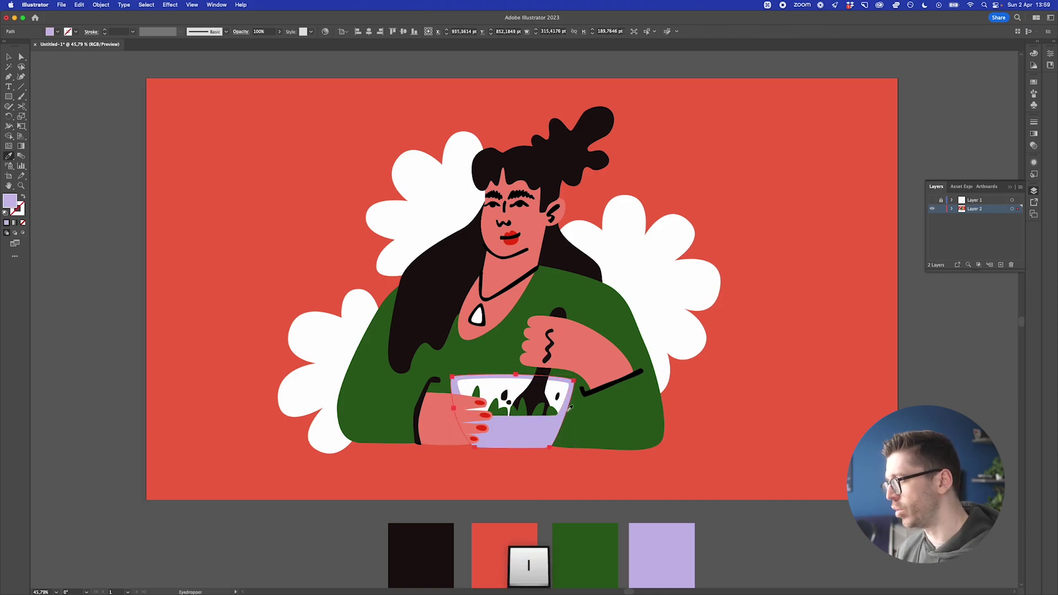
pyautogui.click(665, 322)
pyautogui.press('v')
# Fill the bowl's inner area with the lilac of the palette swatch
pyautogui.click(521, 386)
pyautogui.press('i')
pyautogui.click(671, 557)
pyautogui.press('v')
pyautogui.click(783, 558)
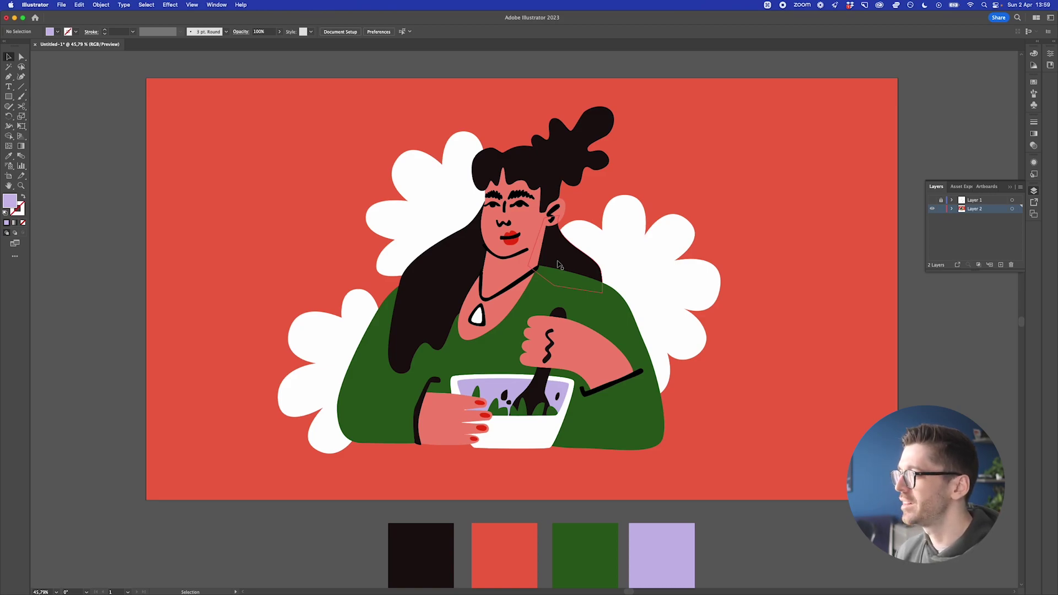
# Delete the necklace cord and redraw it with the Pen tool as a wavier black shape around the neck
pyautogui.scroll(5, 485, 284)
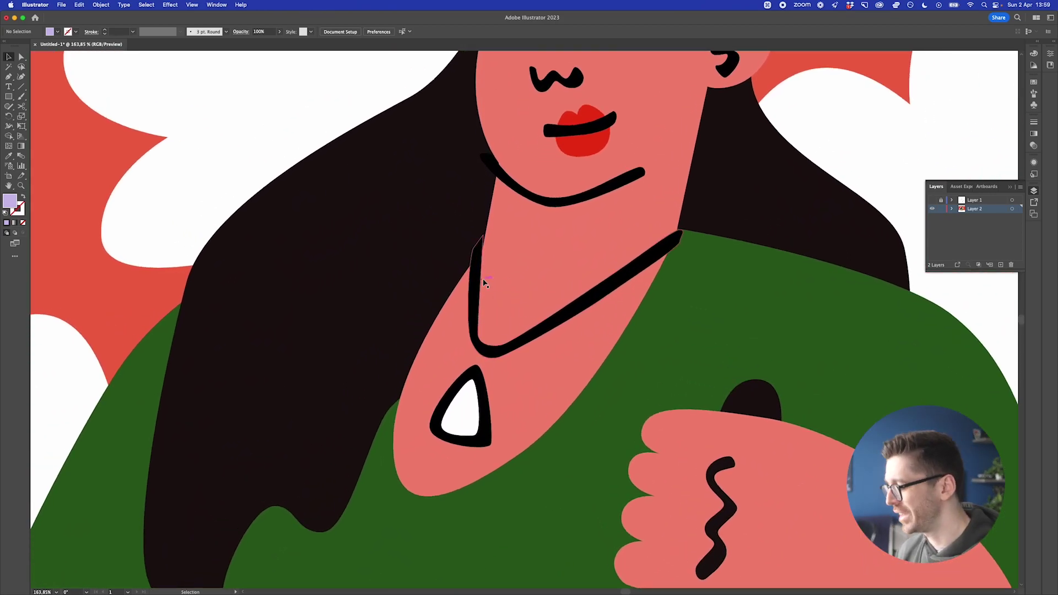
pyautogui.click(477, 278)
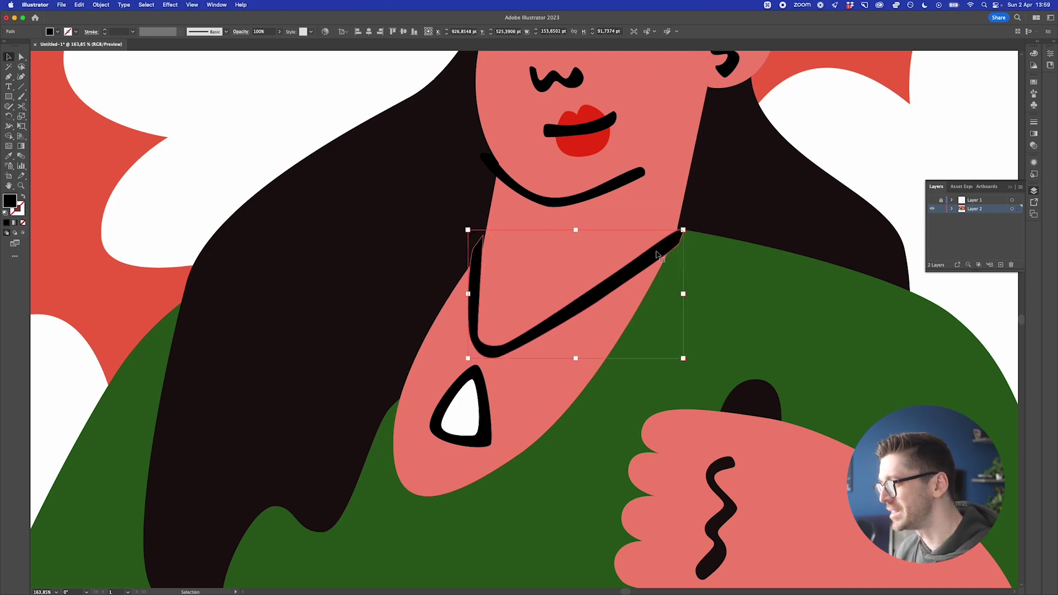
pyautogui.press('Delete')
pyautogui.press('p')
pyautogui.click(479, 240)
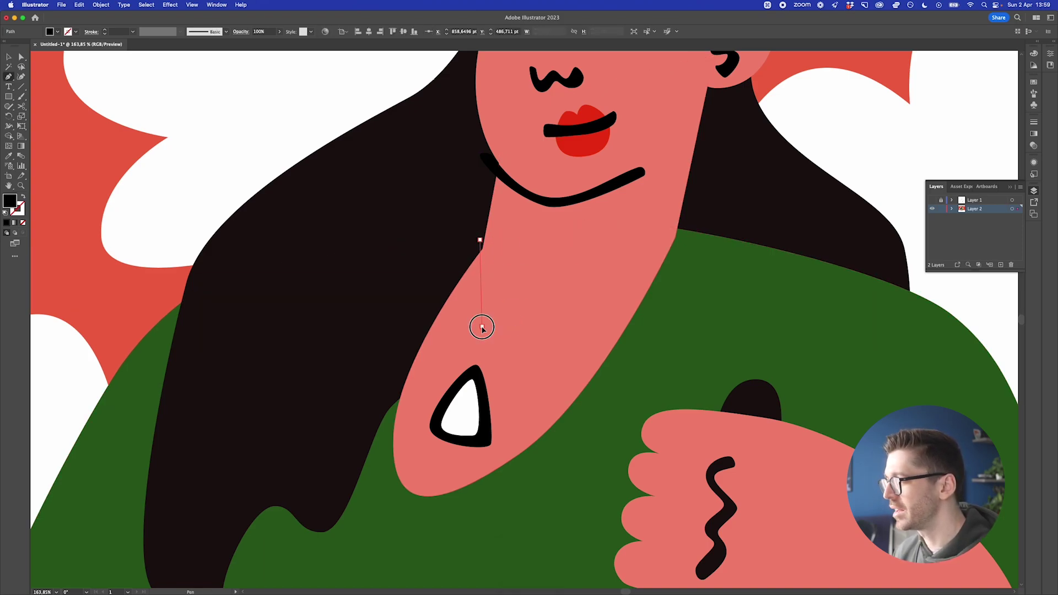
pyautogui.click(485, 344)
pyautogui.moveTo(531, 326); pyautogui.dragTo(547, 327)
pyautogui.moveTo(591, 294); pyautogui.dragTo(596, 285)
pyautogui.moveTo(471, 315); pyautogui.dragTo(485, 275)
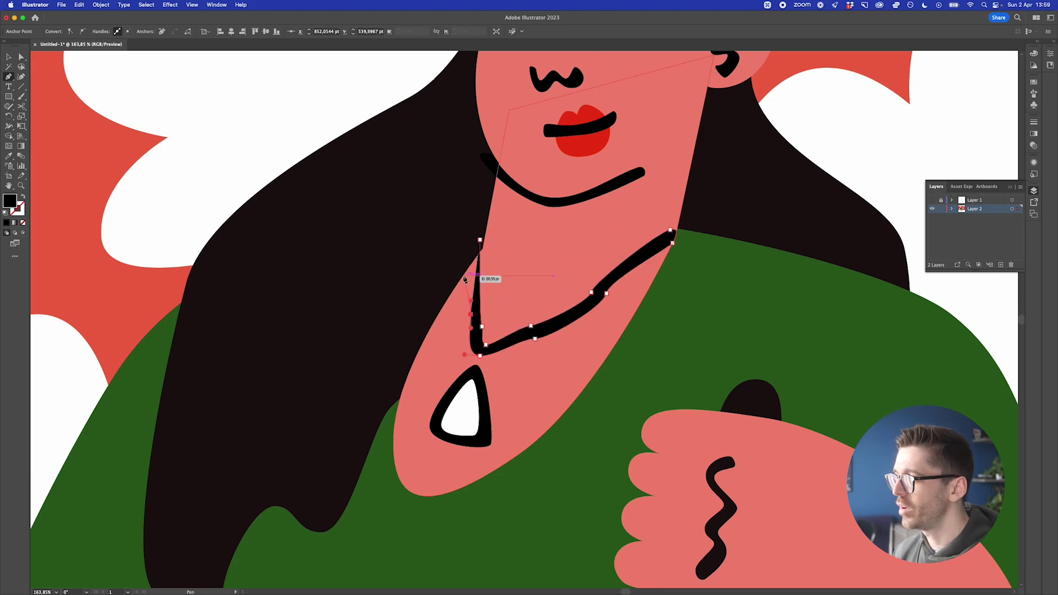
pyautogui.press('v')
pyautogui.scroll(-3, 426, 268)
pyautogui.scroll(-2, 426, 267)
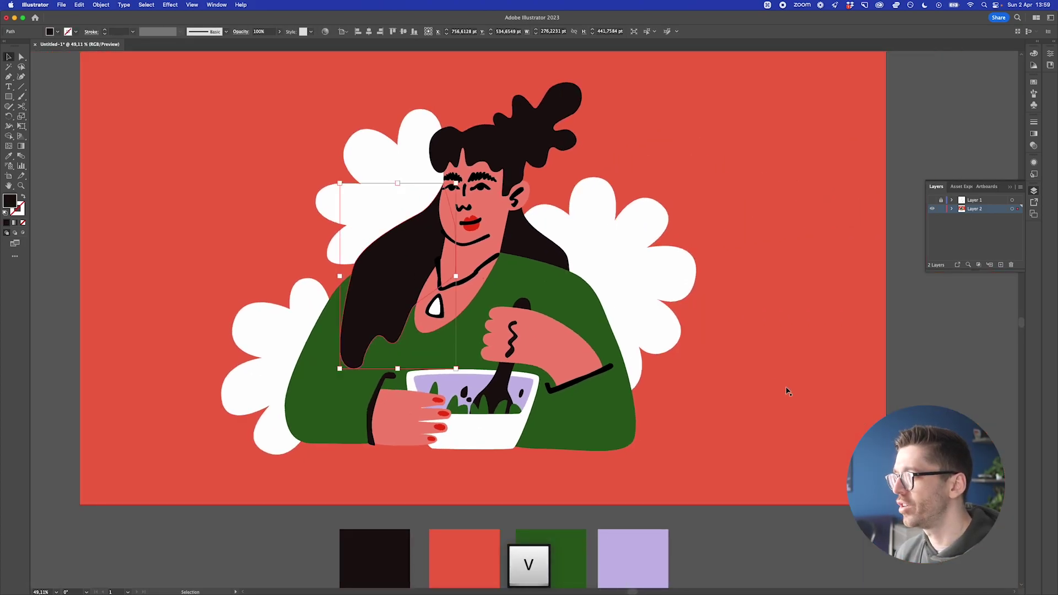
pyautogui.click(786, 390)
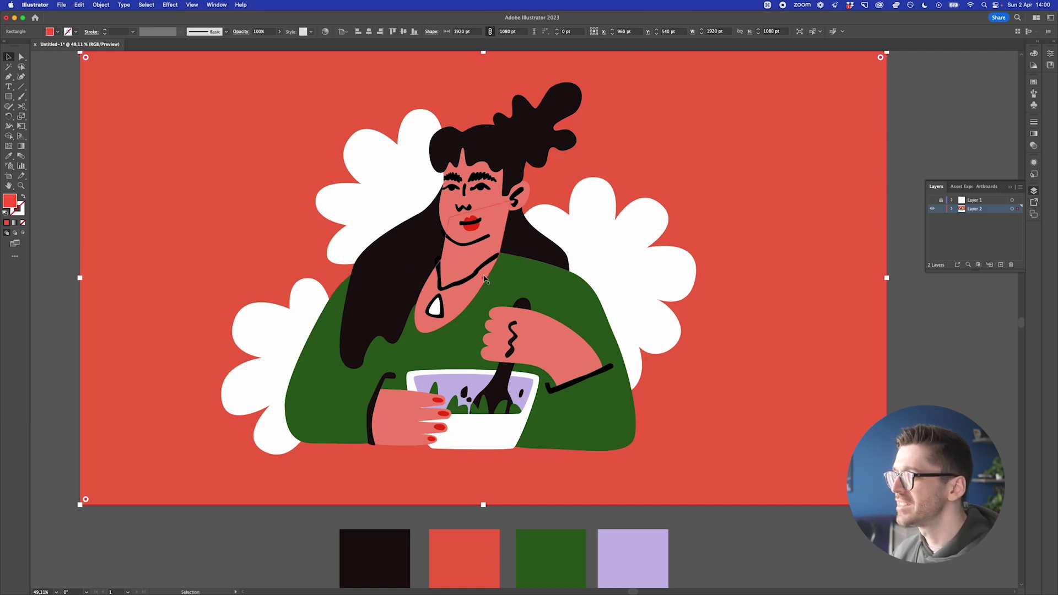
# Draw a narrow shape in the gap between the bowl hand's two uppermost fingers and fill it with the spoon's black
pyautogui.scroll(4, 492, 412)
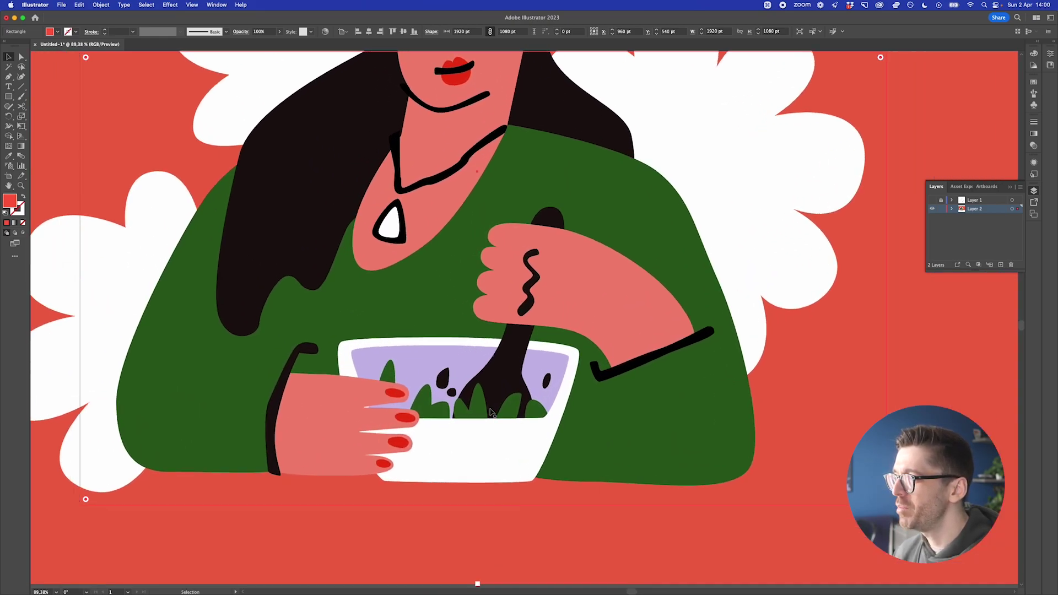
pyautogui.scroll(2, 348, 416)
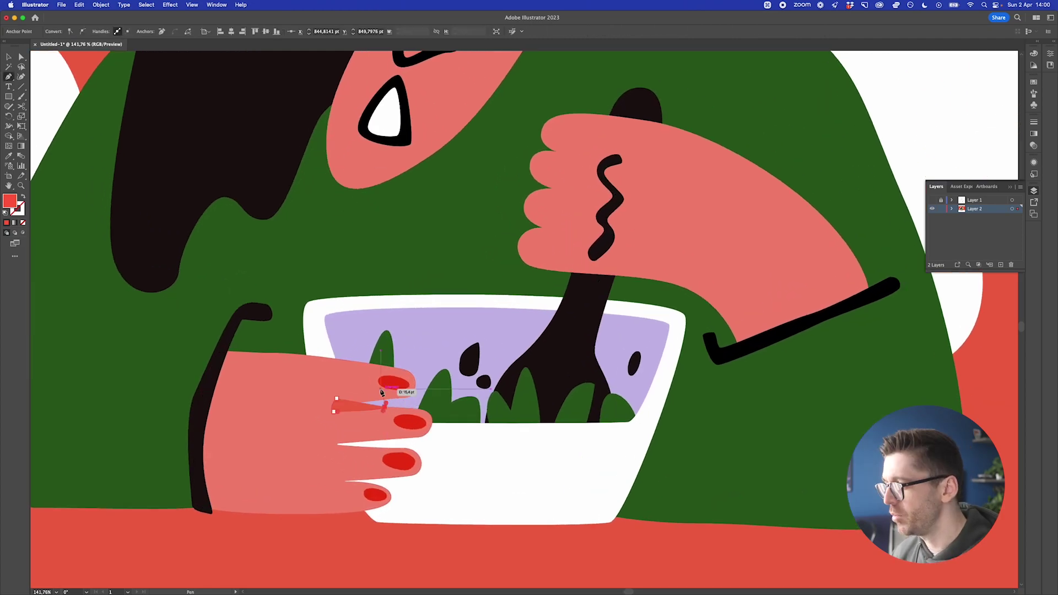
pyautogui.click(366, 405)
pyautogui.press('i')
pyautogui.click(514, 366)
# Duplicate the black gap shape into the two lower gaps between the fingers of the hand holding the bowl
pyautogui.press('v')
pyautogui.moveTo(359, 405); pyautogui.dragTo(392, 440)
pyautogui.press('Left')
pyautogui.press('Left')
pyautogui.press('Up')
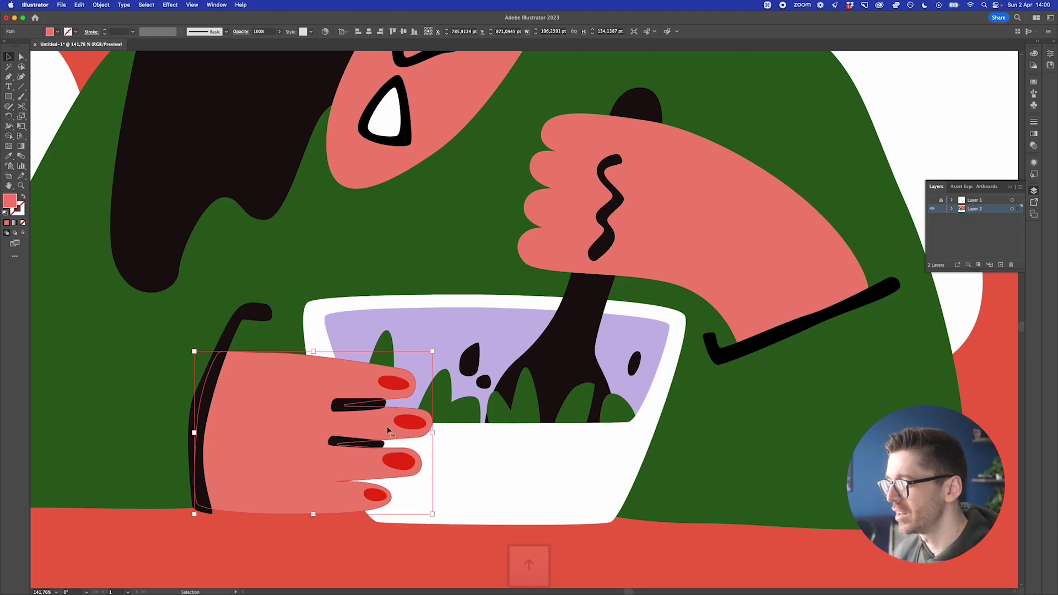
pyautogui.moveTo(337, 442); pyautogui.dragTo(337, 484)
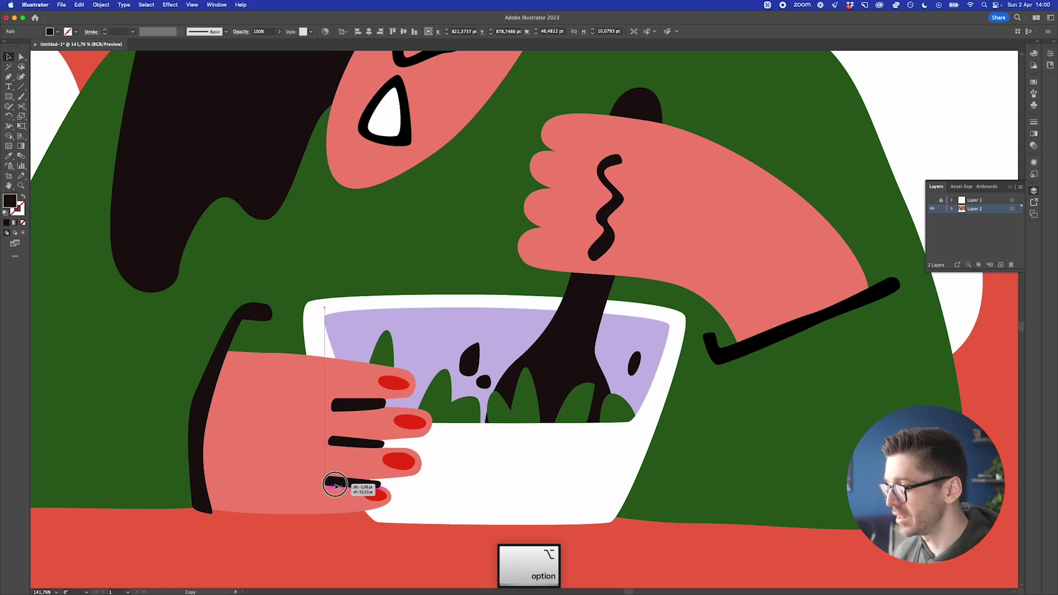